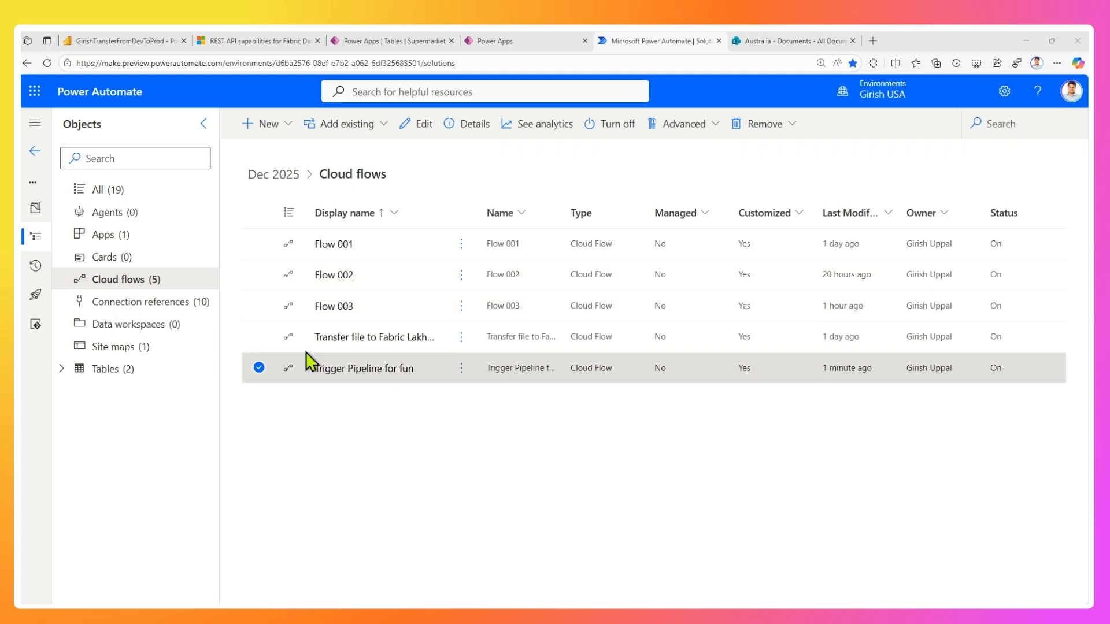
# Switch to Power BI, close the recent runs list, and open the files of the GirishLakehouse lakehouse from its workspace.
pyautogui.click(130, 40)
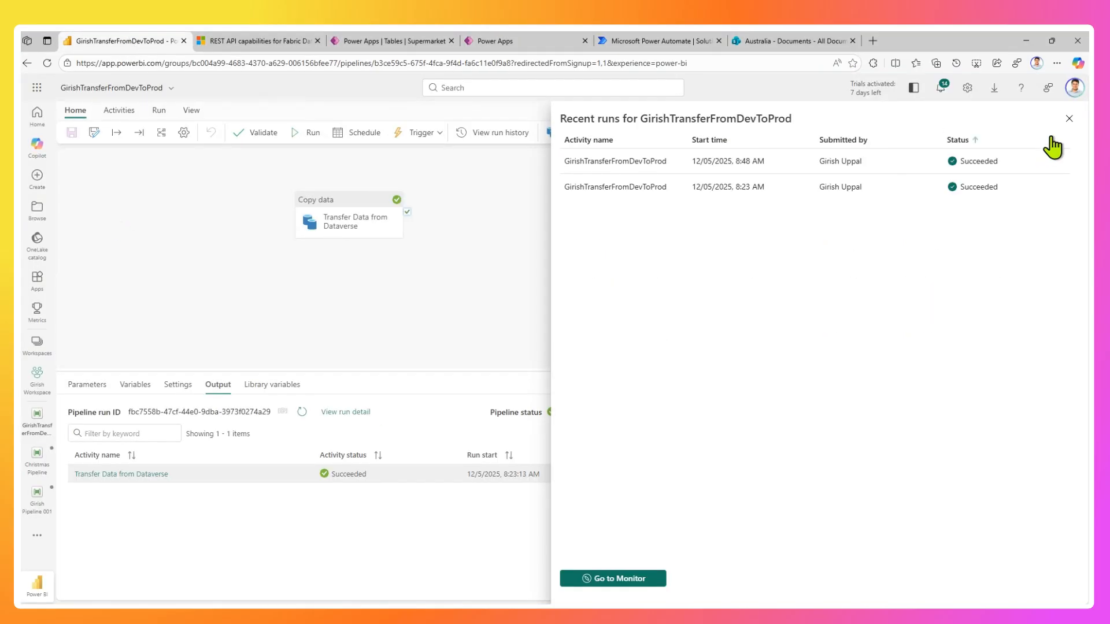
pyautogui.click(1069, 118)
pyautogui.click(37, 119)
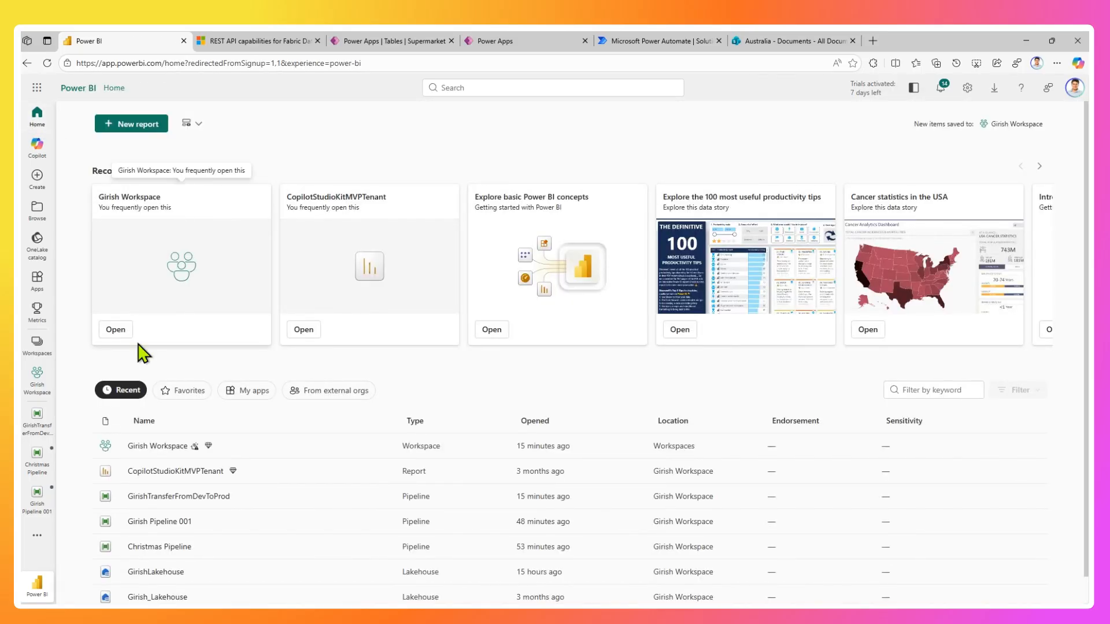
pyautogui.click(36, 384)
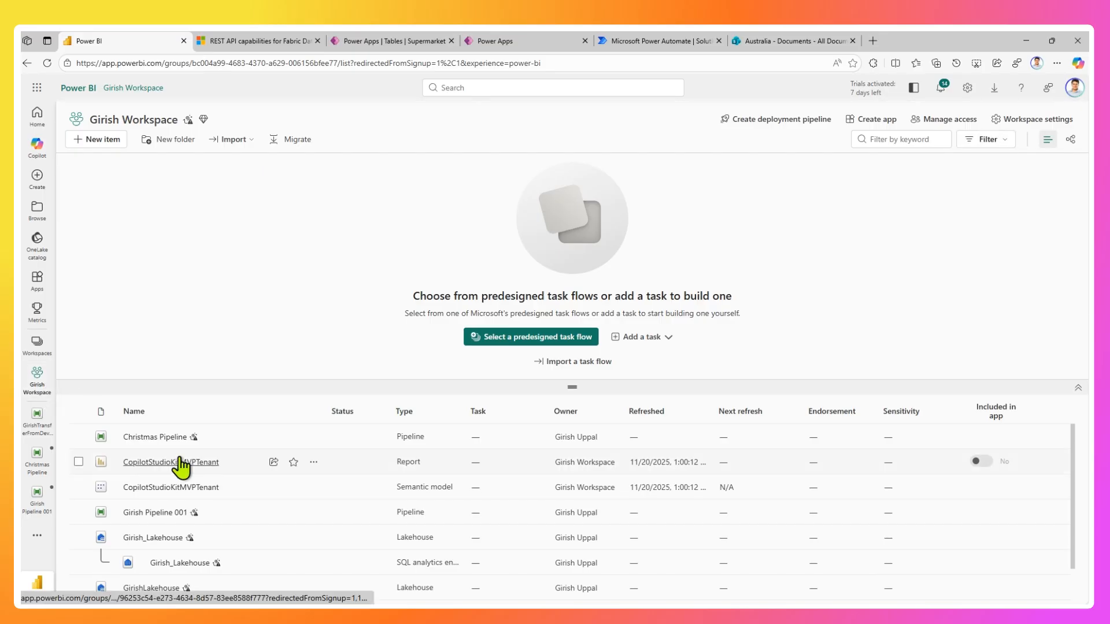
pyautogui.scroll(-1, 179, 463)
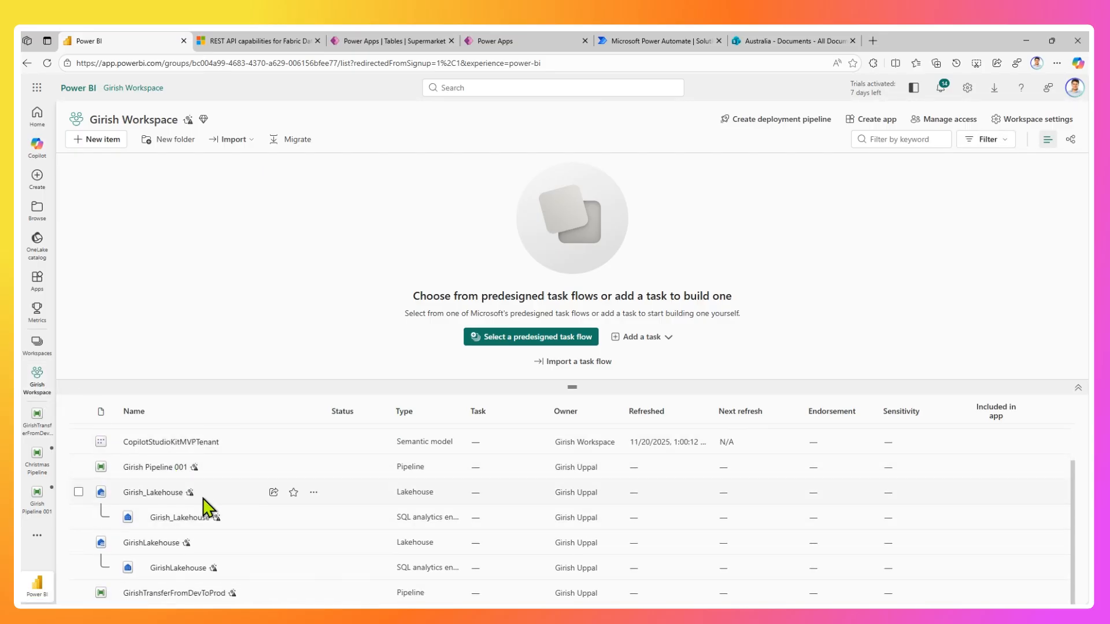
pyautogui.click(164, 544)
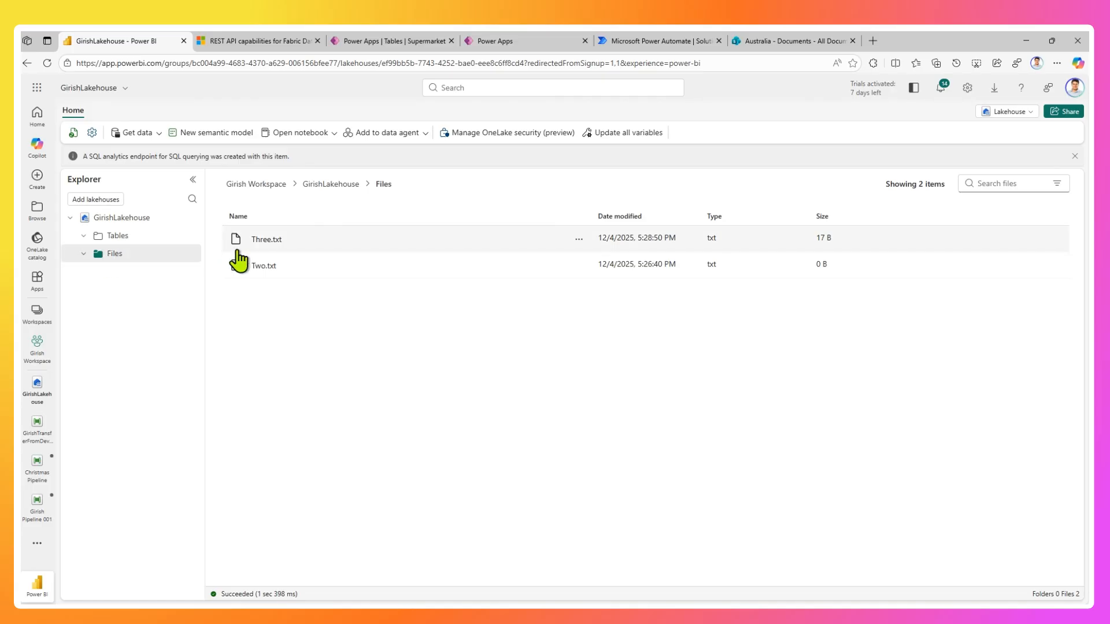
# Download Three.txt from the lakehouse files without its sensitivity label.
pyautogui.rightClick(321, 241)
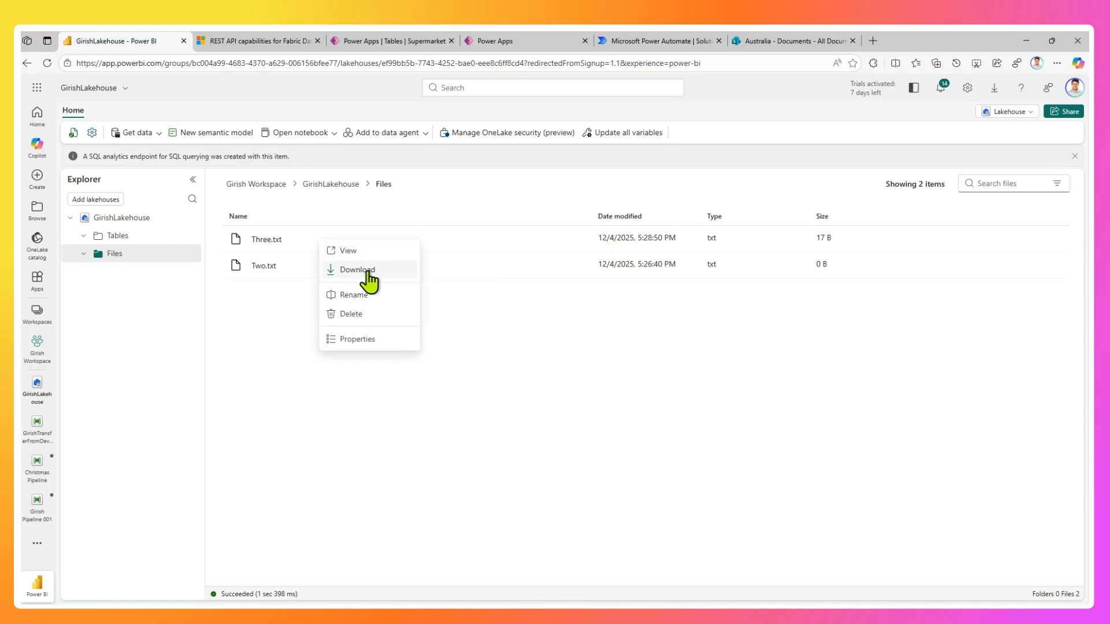
pyautogui.click(368, 278)
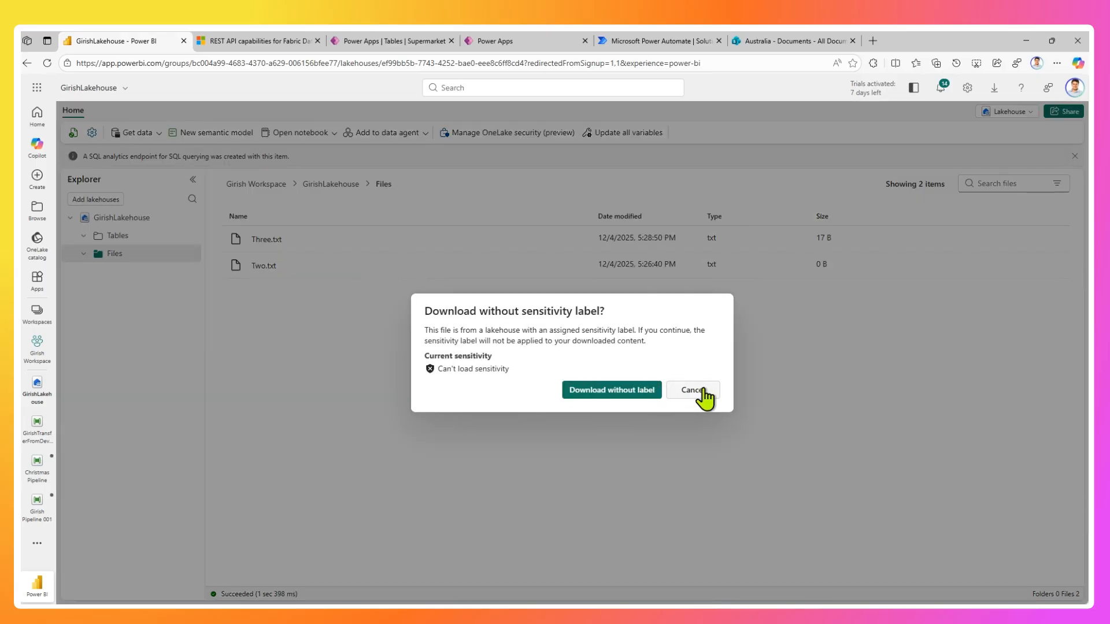
pyautogui.click(634, 392)
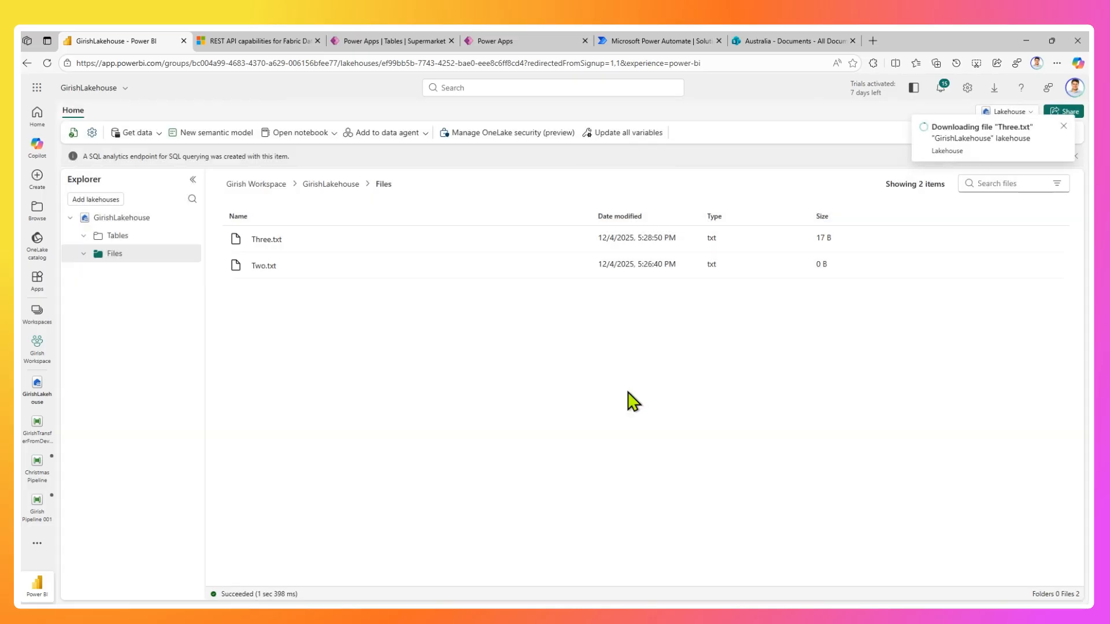
# Delete Two.txt from the lakehouse files.
pyautogui.rightClick(300, 268)
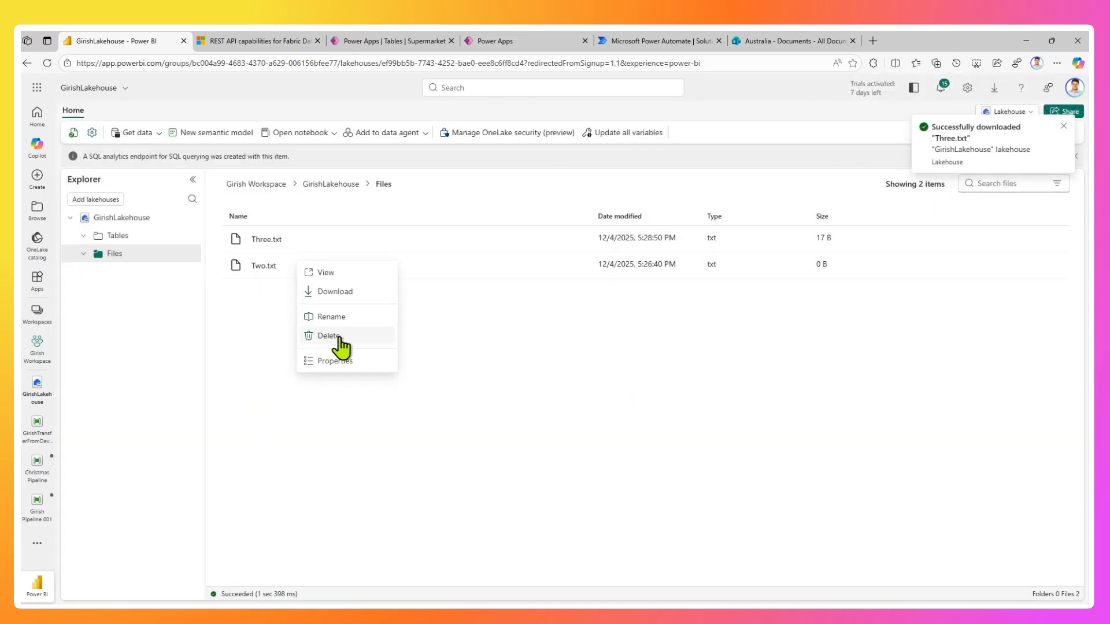
pyautogui.click(340, 335)
pyautogui.click(634, 413)
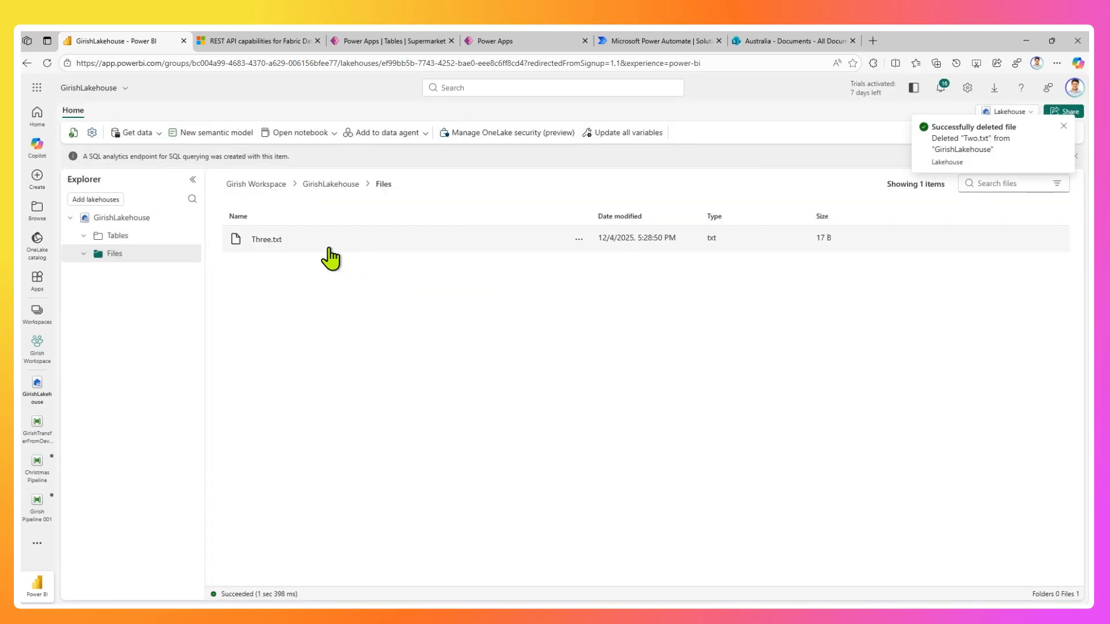
# Download a second copy of Three.txt without the sensitivity label.
pyautogui.rightClick(327, 242)
pyautogui.click(362, 270)
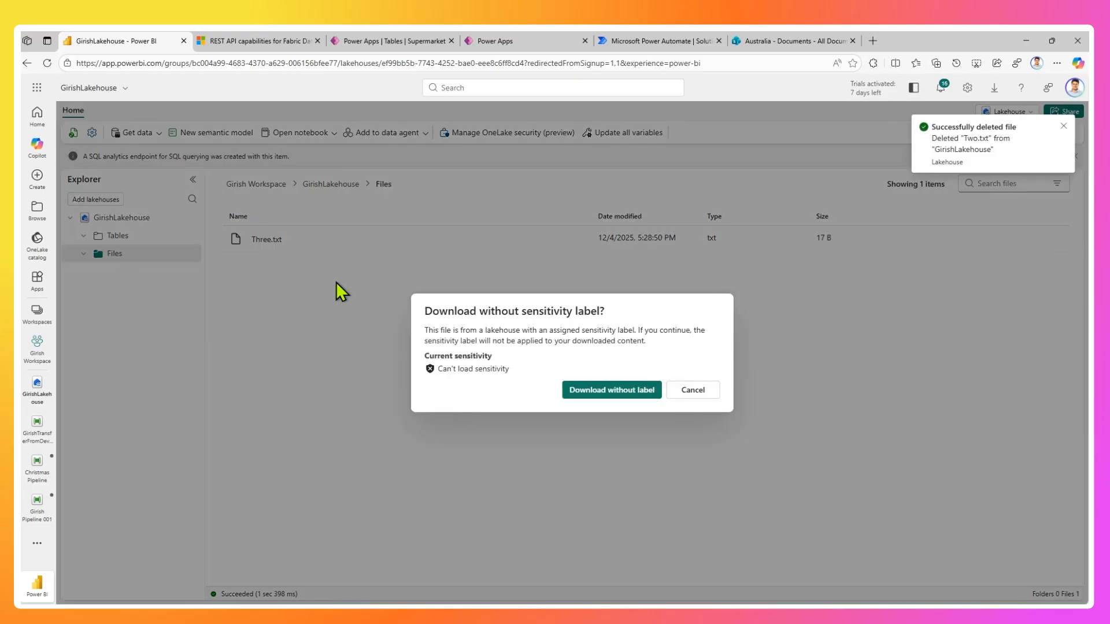
pyautogui.click(633, 395)
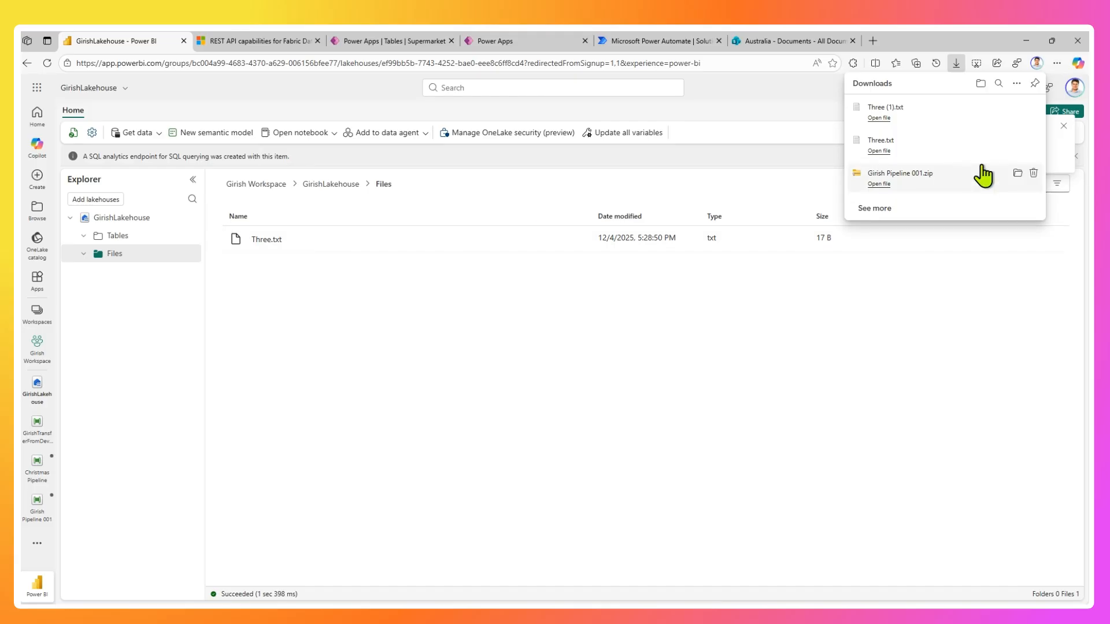
# Delete Three.txt from the lakehouse files.
pyautogui.rightClick(359, 239)
pyautogui.click(398, 307)
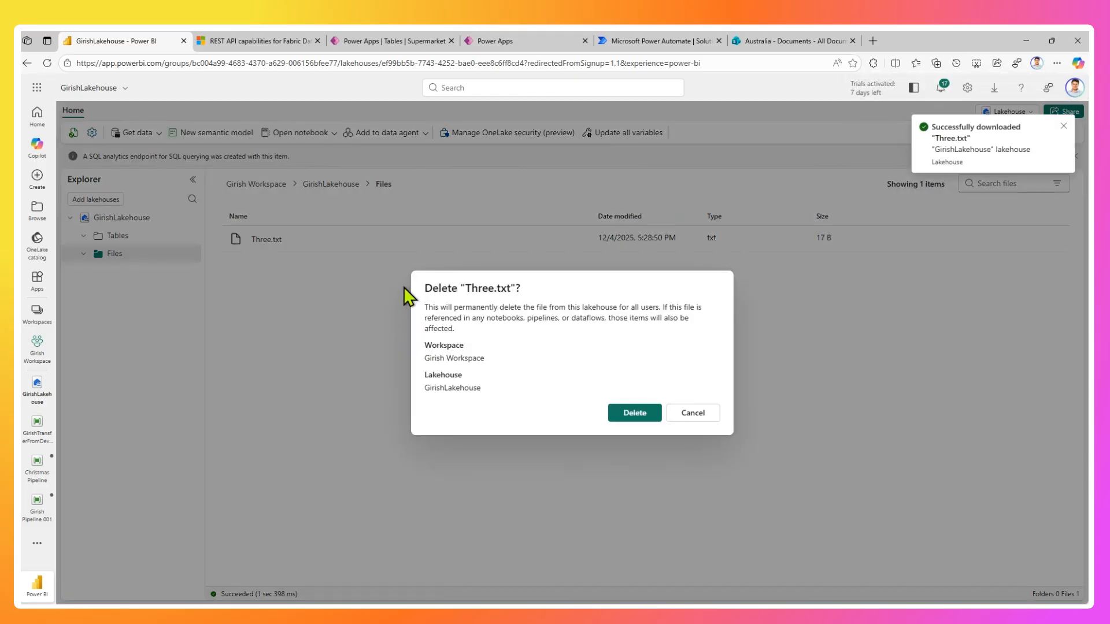
pyautogui.click(635, 412)
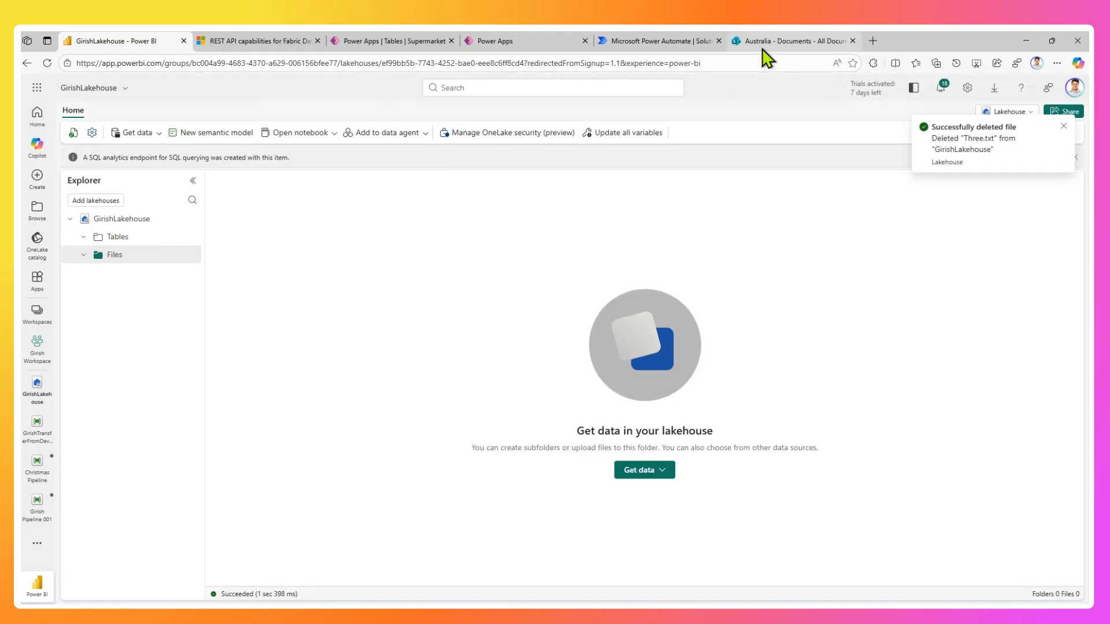
# Switch to the Australia SharePoint site and delete both Three.txt and Two.txt from its Documents library.
pyautogui.click(763, 44)
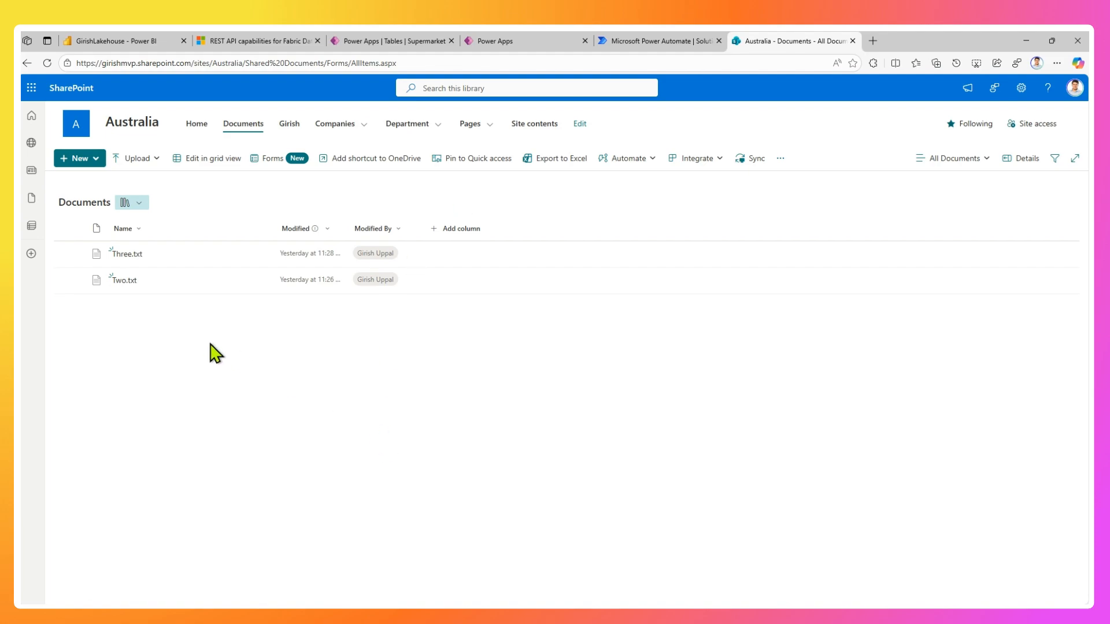
pyautogui.moveTo(209, 344); pyautogui.dragTo(167, 280)
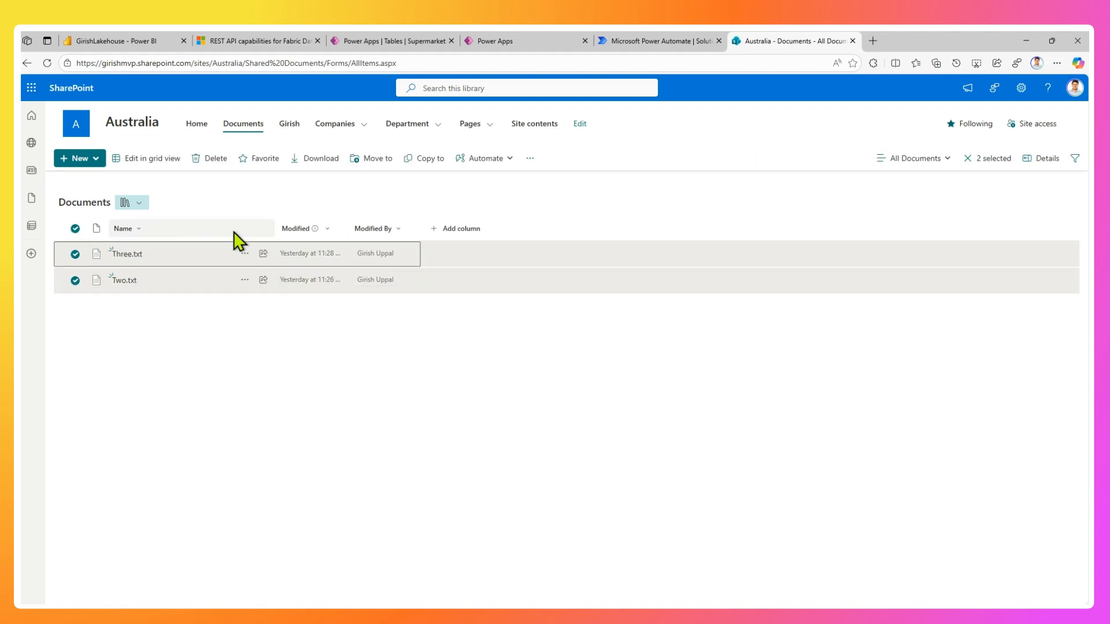
pyautogui.click(213, 159)
pyautogui.click(586, 383)
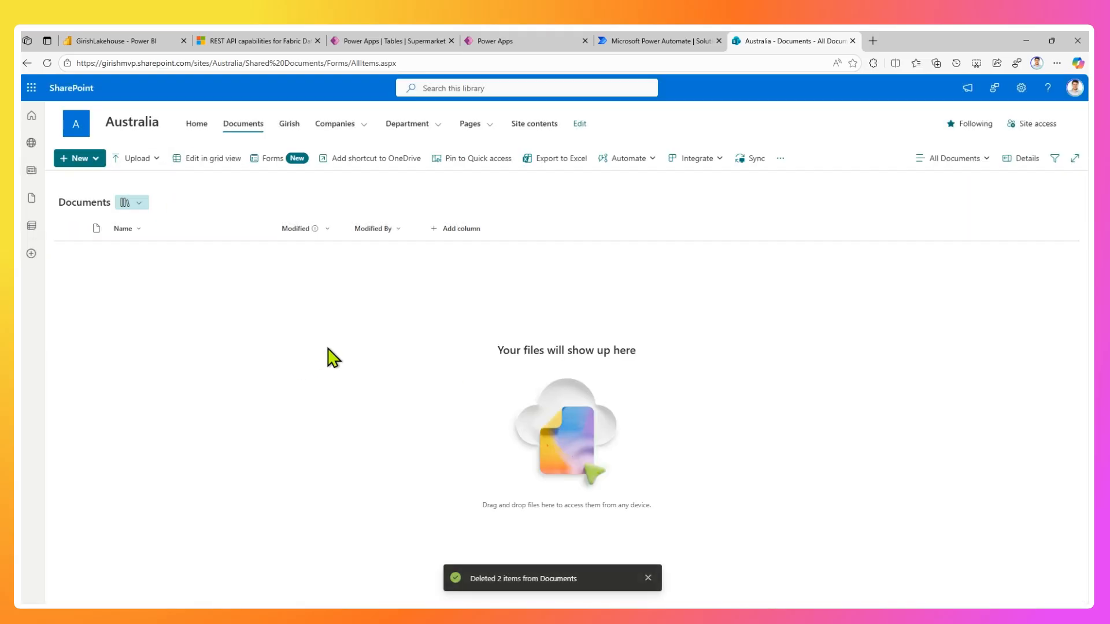
pyautogui.hotkey('ctrl', '+')
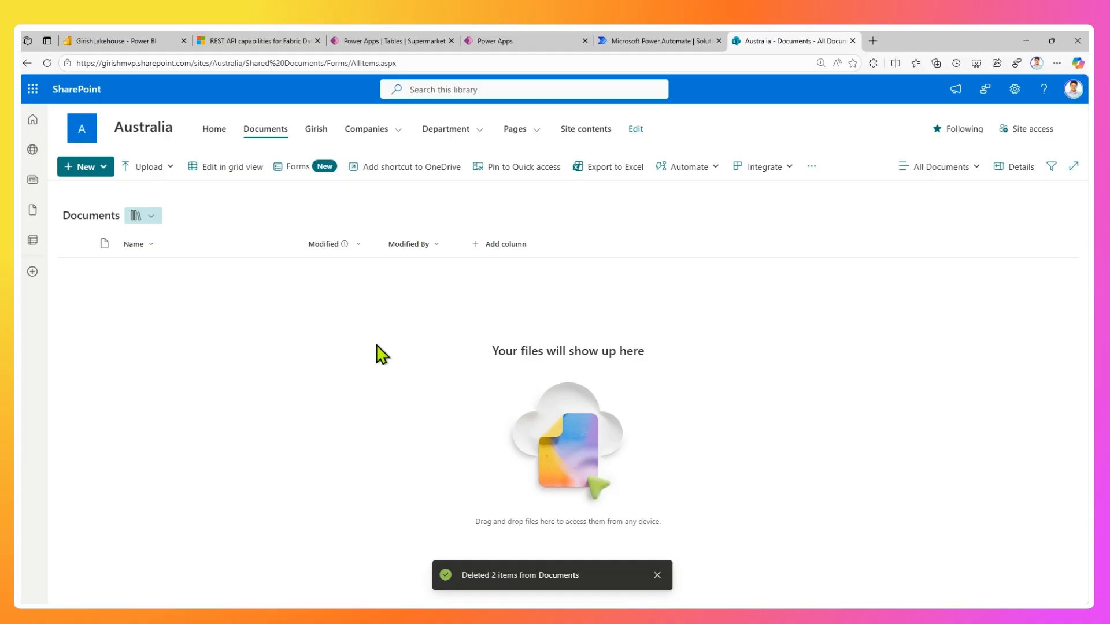
pyautogui.moveTo(340, 372); pyautogui.dragTo(253, 282)
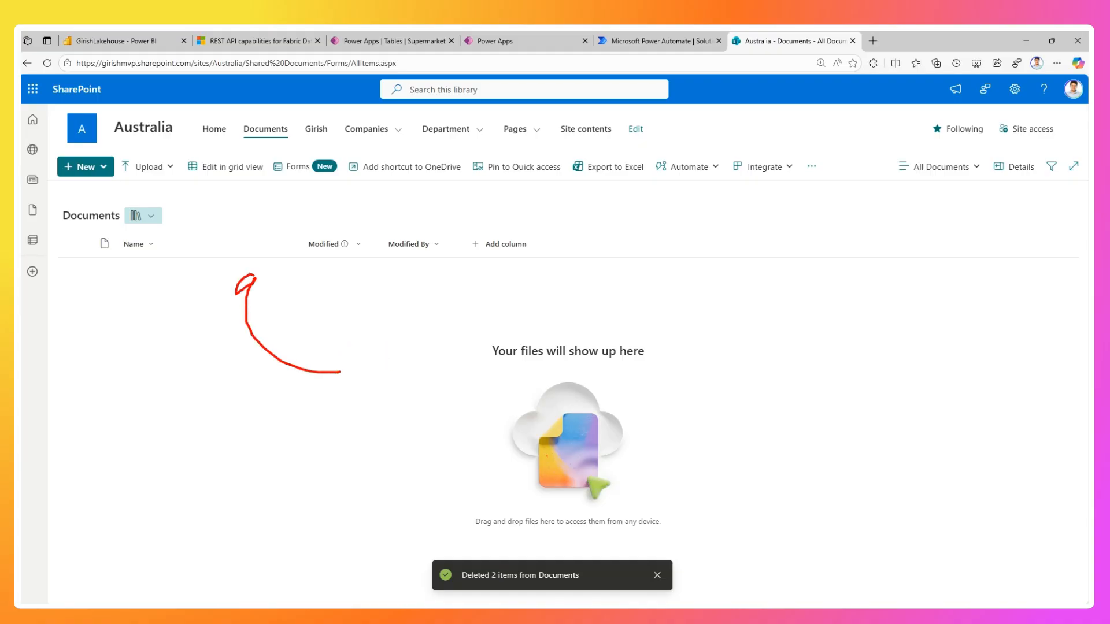
pyautogui.moveTo(356, 311)
pyautogui.mouseDown()
pyautogui.moveTo(508, 311)
pyautogui.moveTo(466, 340)
pyautogui.mouseUp()
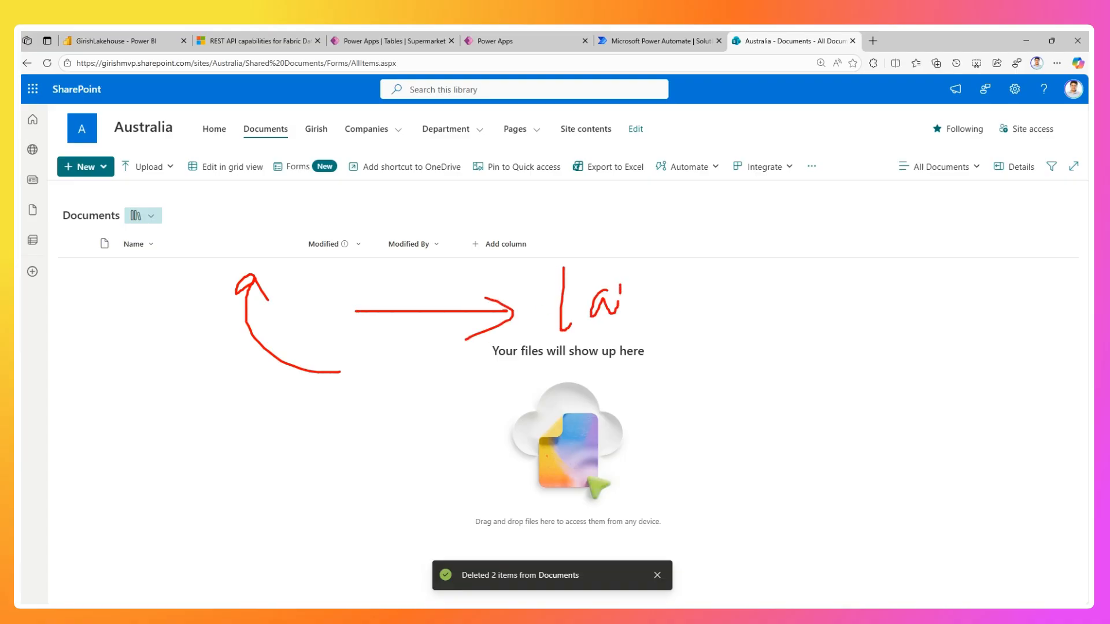
pyautogui.moveTo(620, 294)
pyautogui.mouseDown()
pyautogui.moveTo(658, 308)
pyautogui.moveTo(700, 287)
pyautogui.mouseUp()
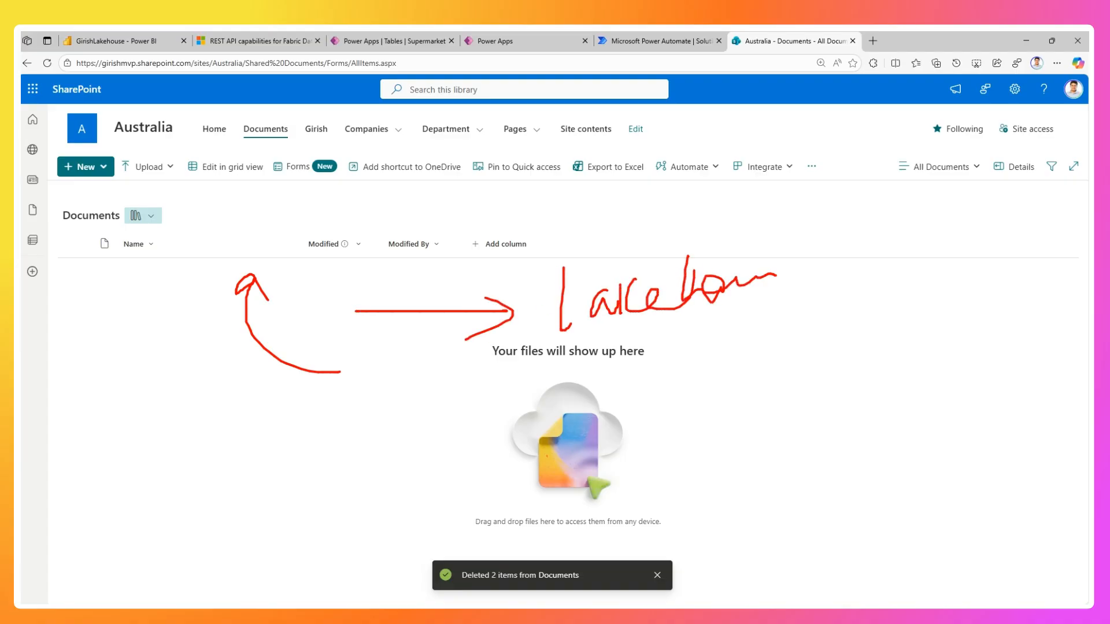
pyautogui.moveTo(793, 250)
pyautogui.mouseDown()
pyautogui.moveTo(787, 291)
pyautogui.moveTo(817, 276)
pyautogui.mouseUp()
pyautogui.moveTo(631, 337); pyautogui.dragTo(912, 299)
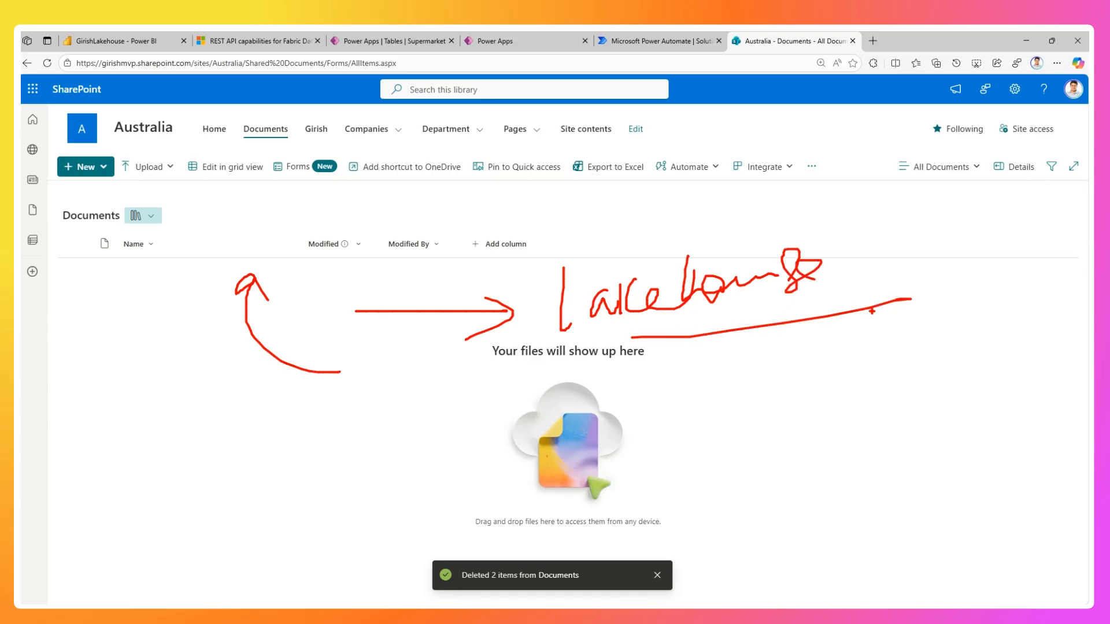
pyautogui.press('Escape')
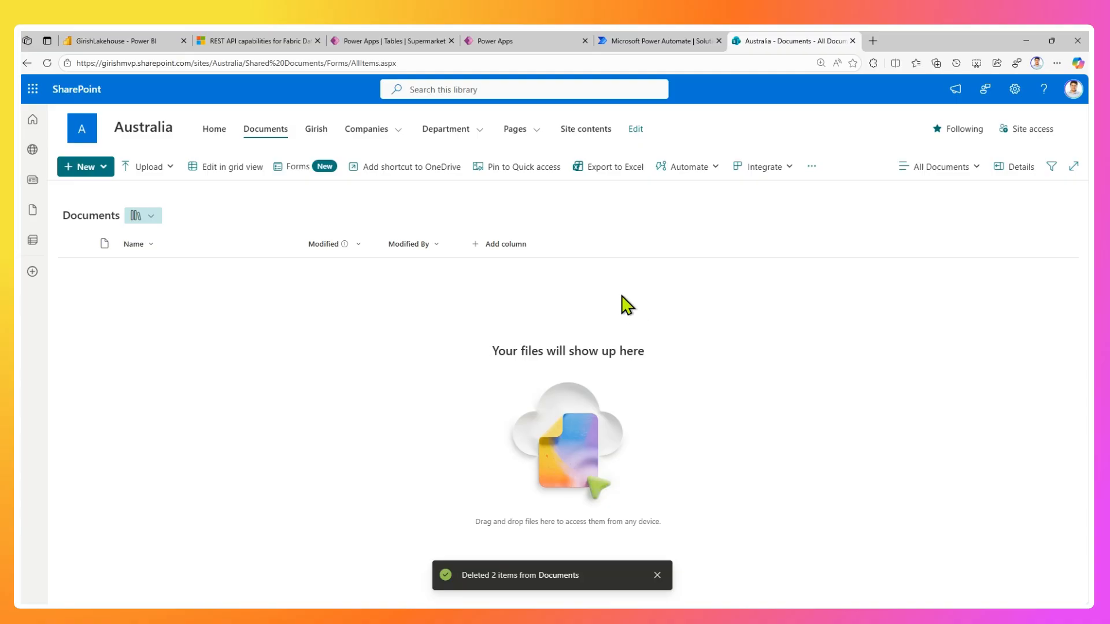
# Switch to Power Automate and start an automated cloud flow named UploadInSharePointPushToFabricLakehouse in the Dec 2025 solution.
pyautogui.click(628, 41)
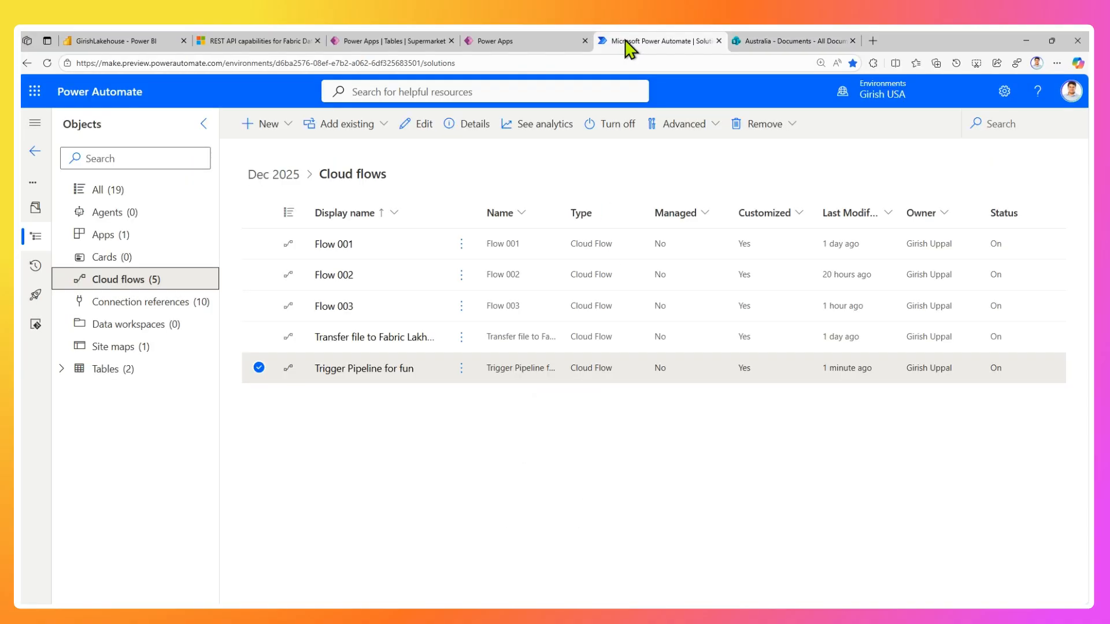
pyautogui.click(283, 126)
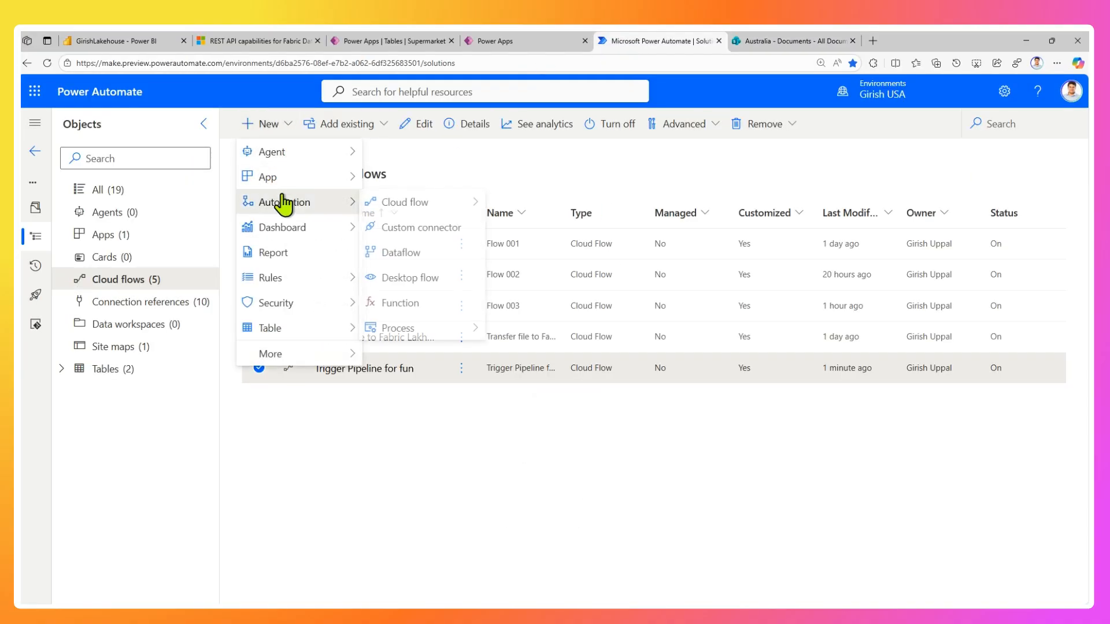
pyautogui.moveTo(307, 207)
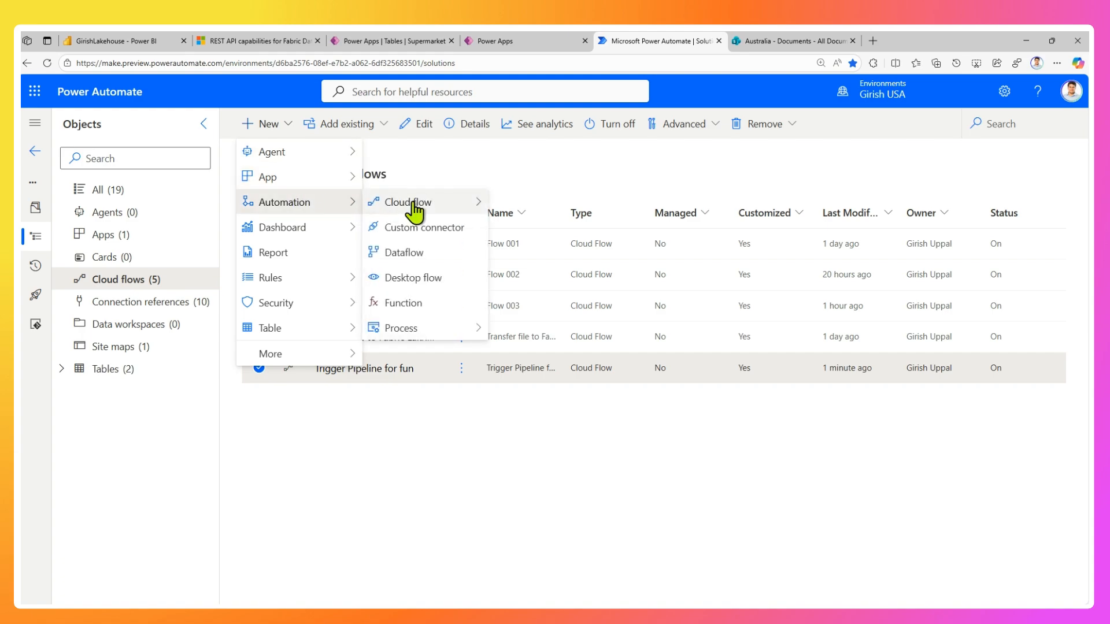
pyautogui.moveTo(409, 203)
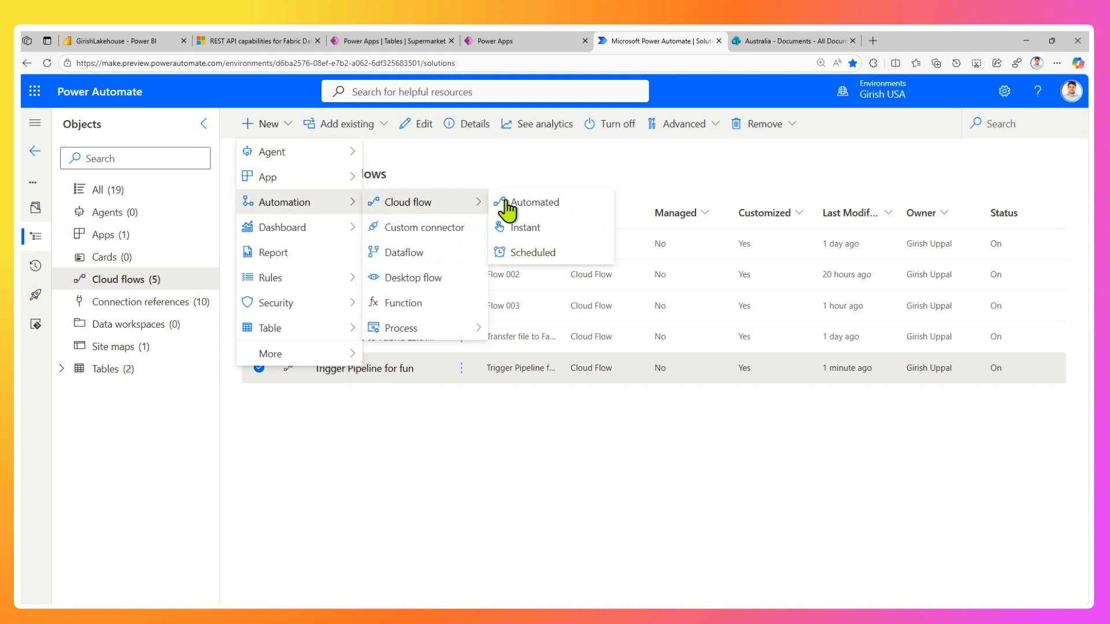
pyautogui.click(541, 203)
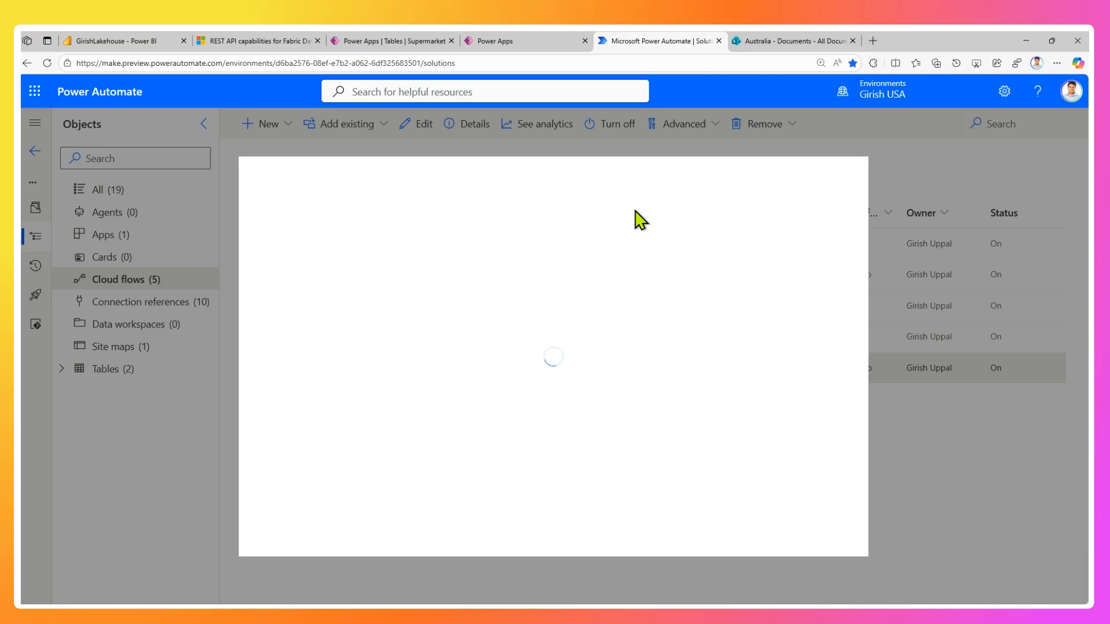
pyautogui.click(622, 225)
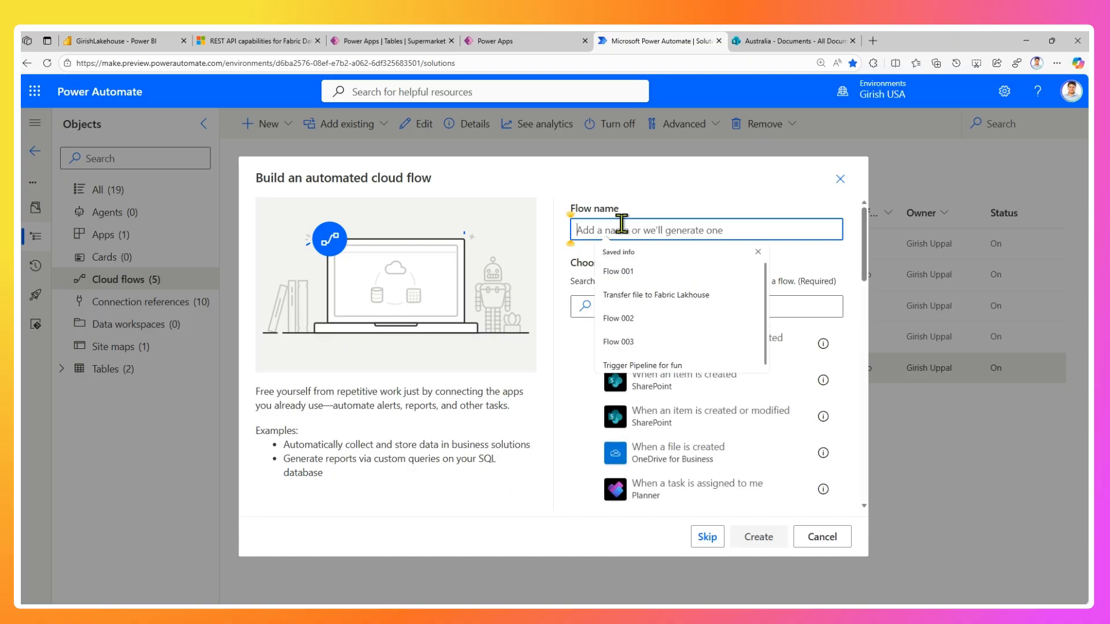
pyautogui.write('UploadInSharePointPushToFabricLakehouse')
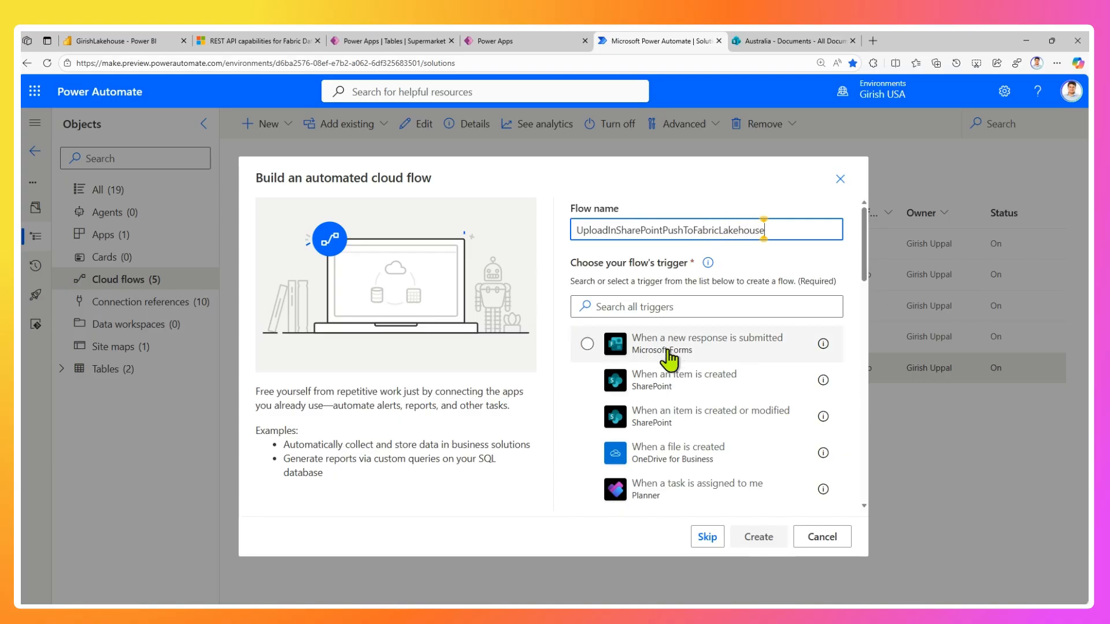
# Create the flow with the SharePoint trigger "When a file is created (properties only)".
pyautogui.click(649, 306)
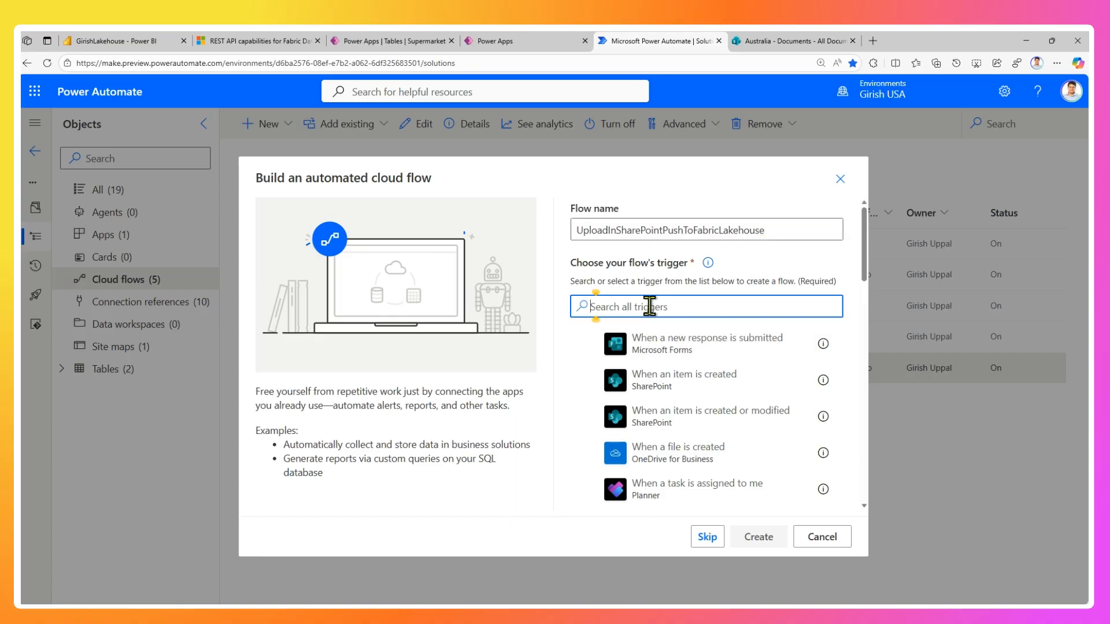
pyautogui.write('sharepoint')
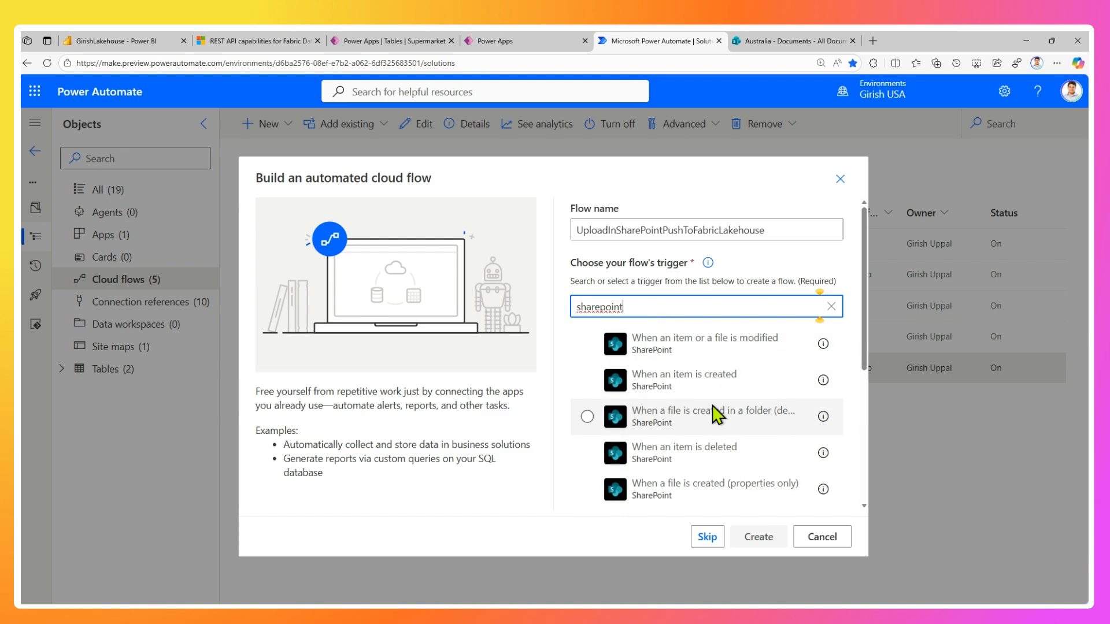
pyautogui.scroll(-3, 714, 411)
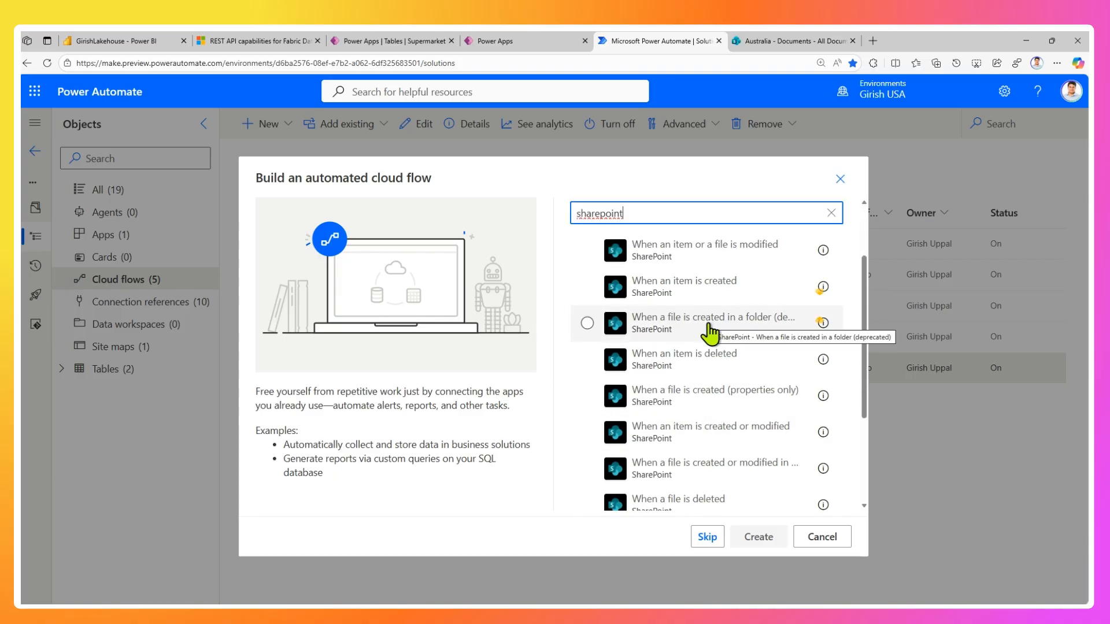
pyautogui.click(721, 399)
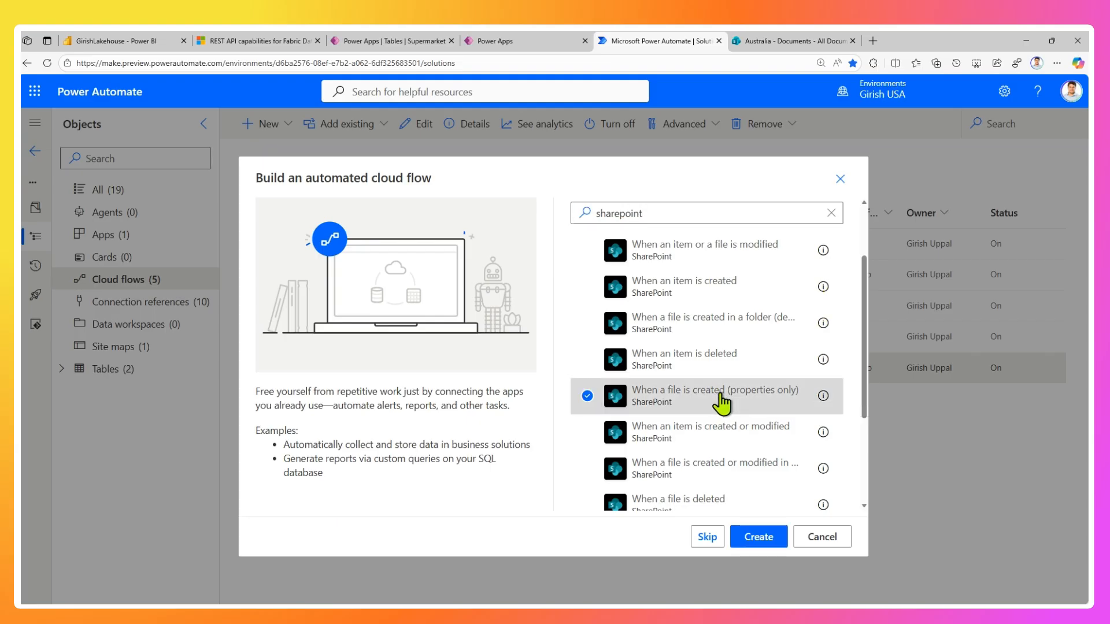
pyautogui.click(757, 543)
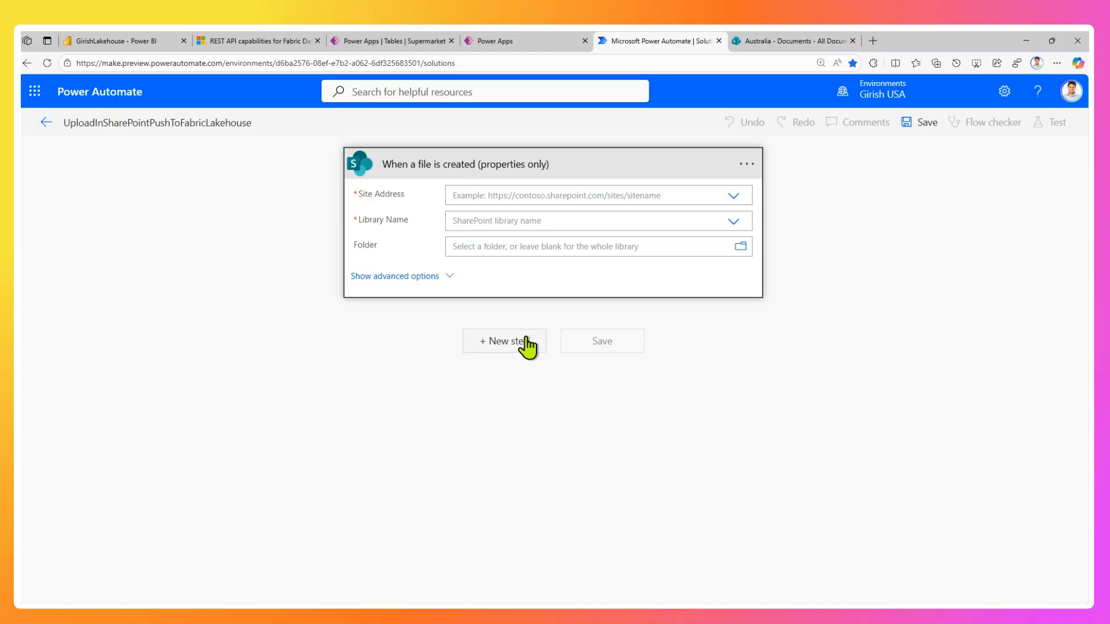
# Set the trigger's site address to the Australia SharePoint site and its library to Documents.
pyautogui.click(670, 196)
pyautogui.write('austra')
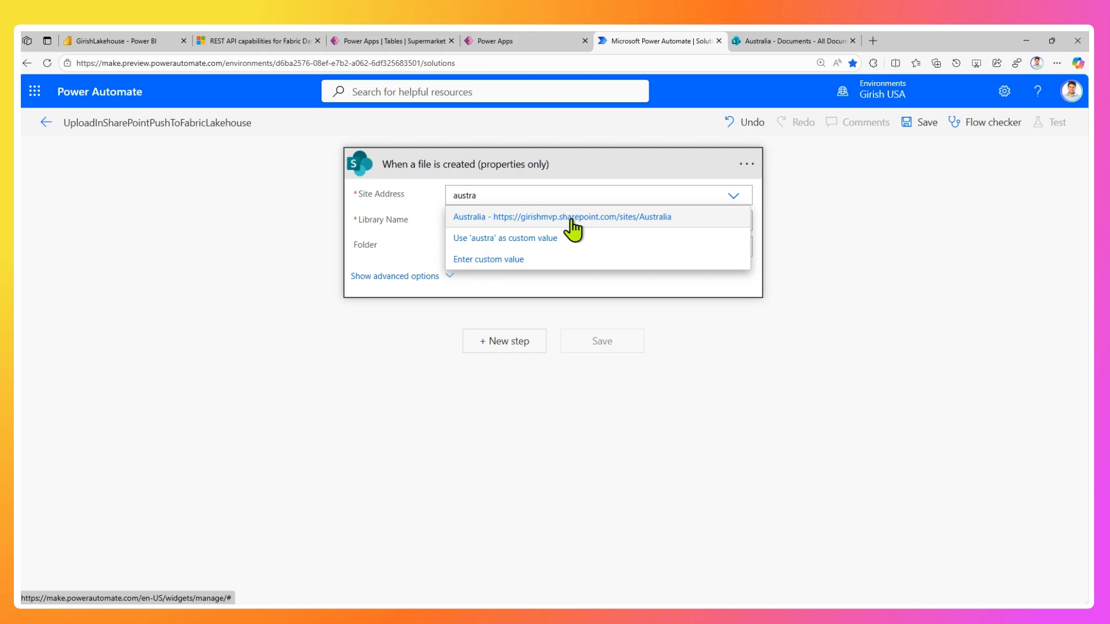
pyautogui.click(572, 219)
pyautogui.click(733, 221)
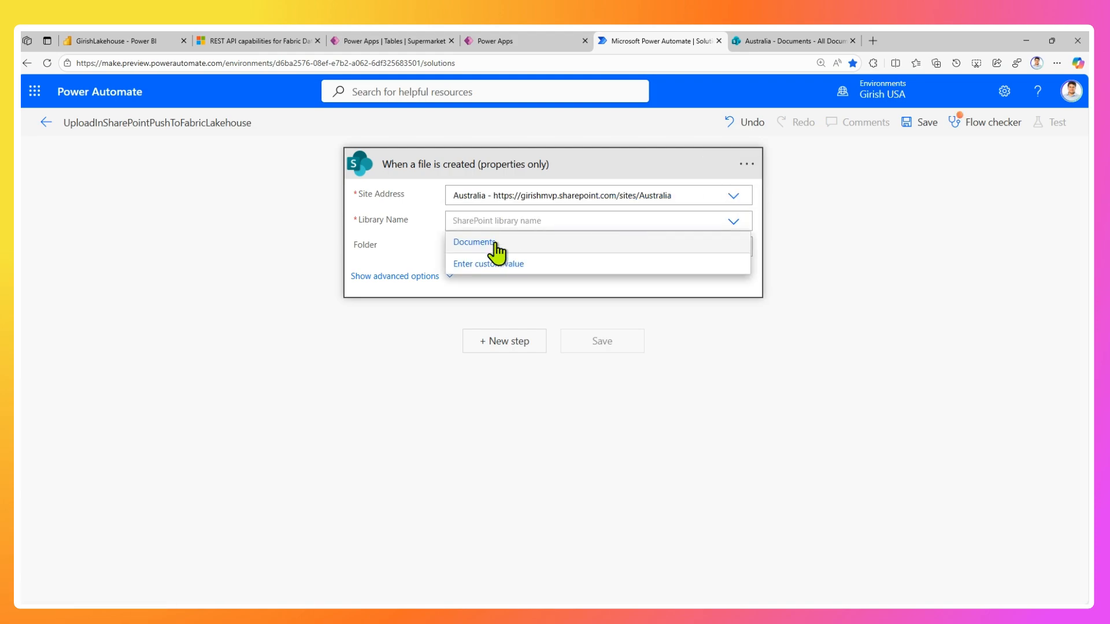
pyautogui.click(496, 252)
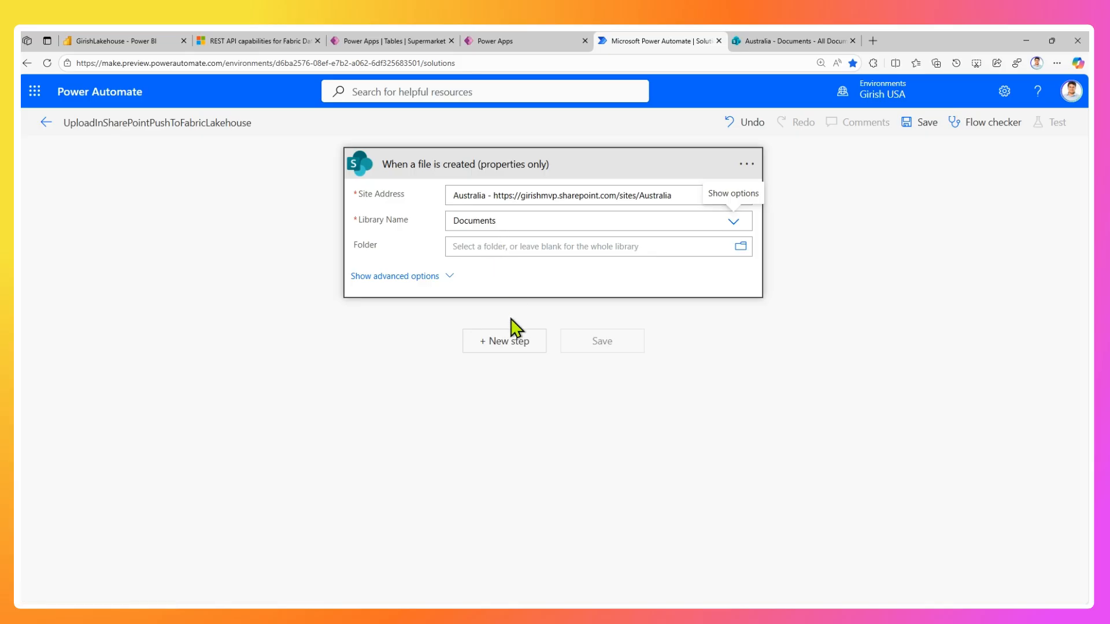
# Add a Compose action after the trigger with the placeholder input sss and save the flow.
pyautogui.click(515, 346)
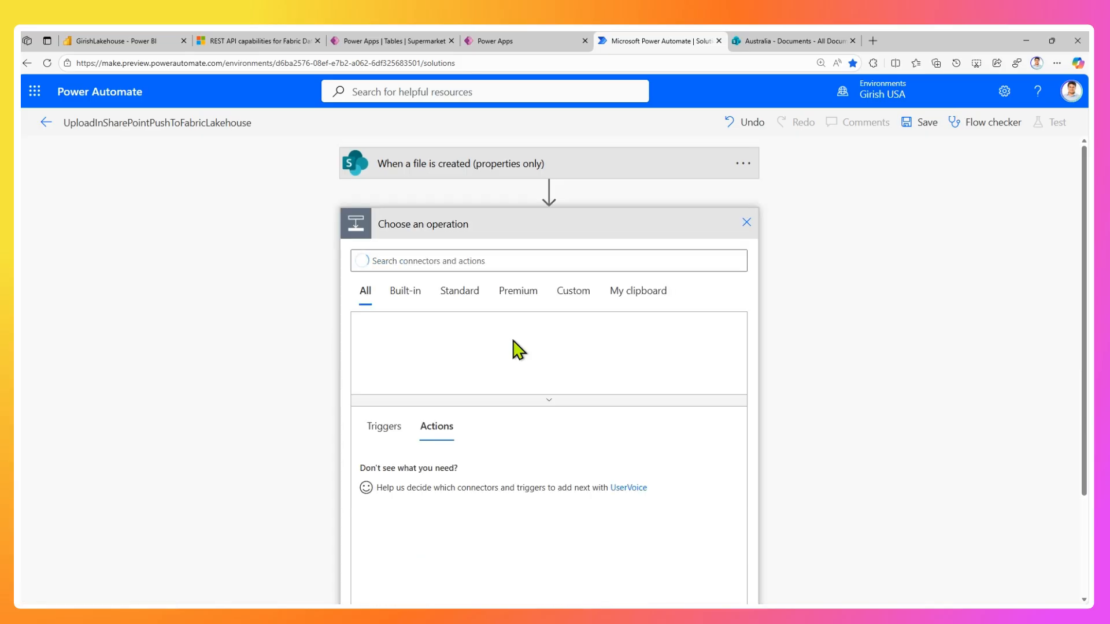
pyautogui.click(442, 263)
pyautogui.write('compos')
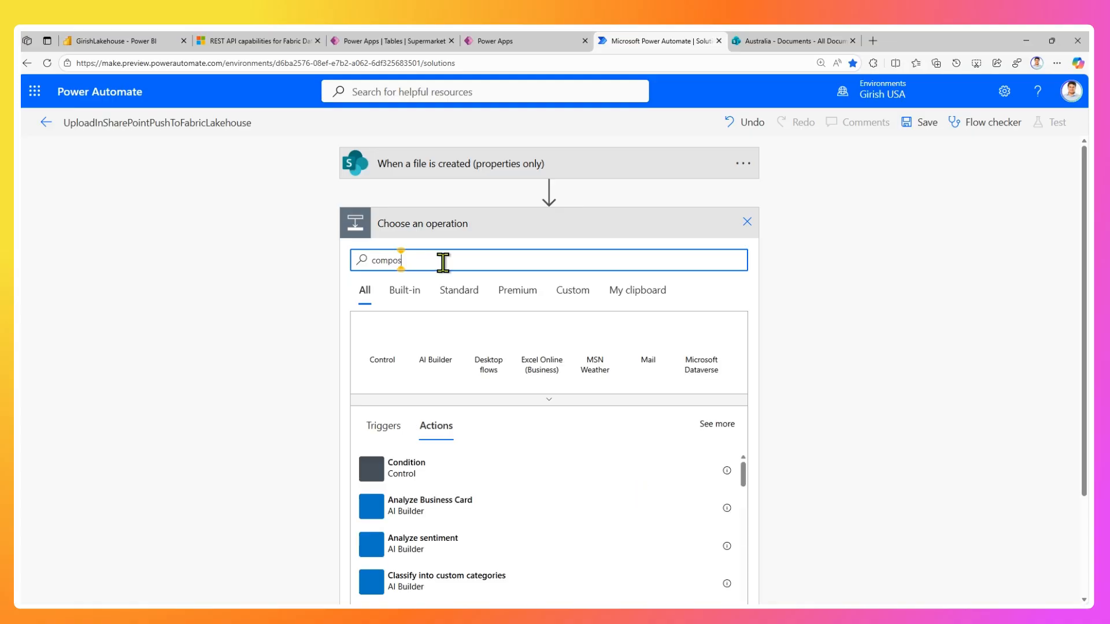
pyautogui.write('e')
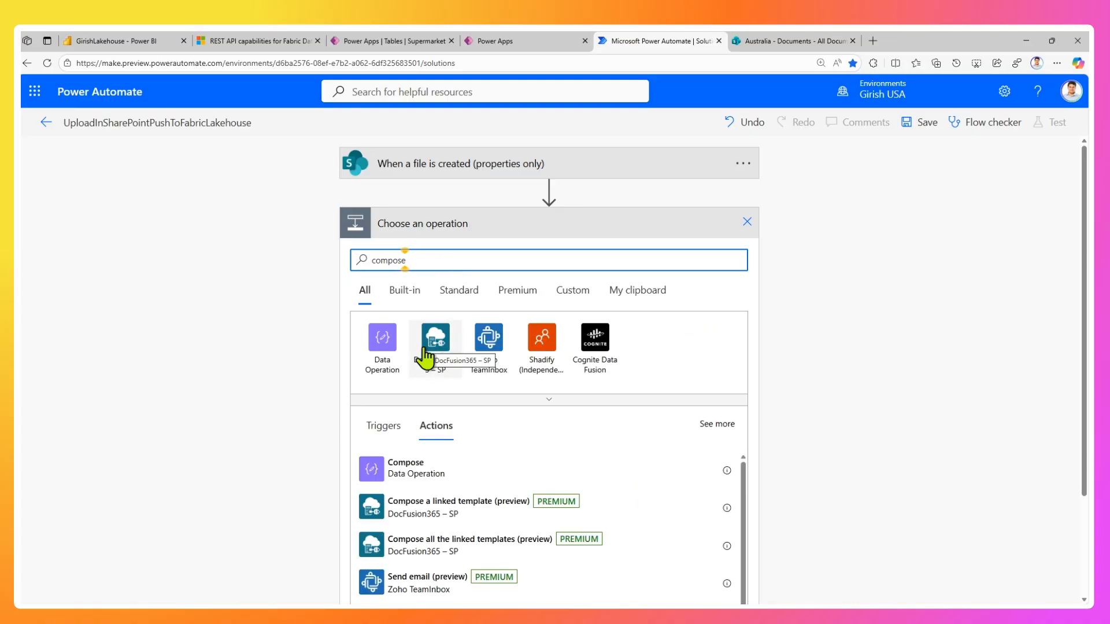
pyautogui.click(416, 470)
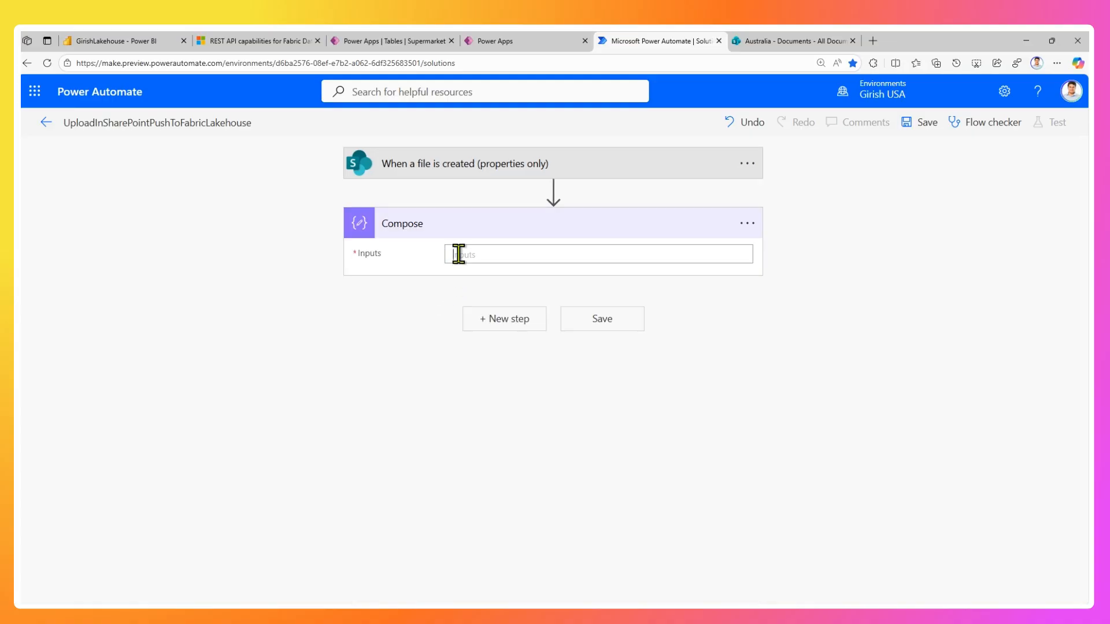
pyautogui.click(458, 255)
pyautogui.write('sss')
pyautogui.click(577, 347)
# Return to the solution's cloud flows and reopen the UploadInSharePointPushToFabricLakehouse flow for editing in the new designer.
pyautogui.click(44, 123)
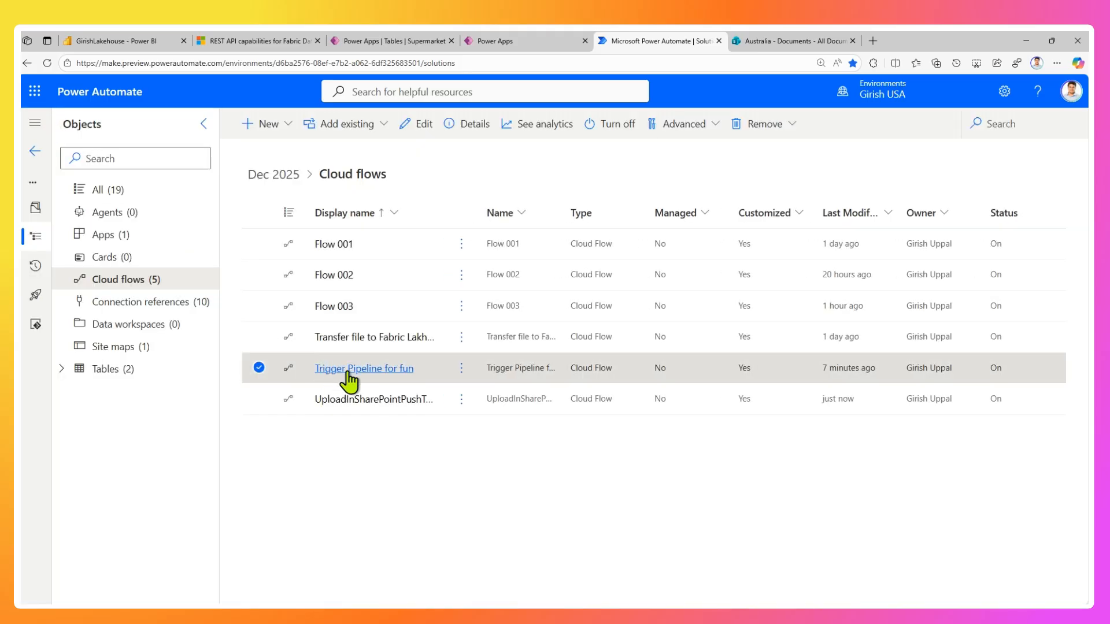
pyautogui.click(355, 405)
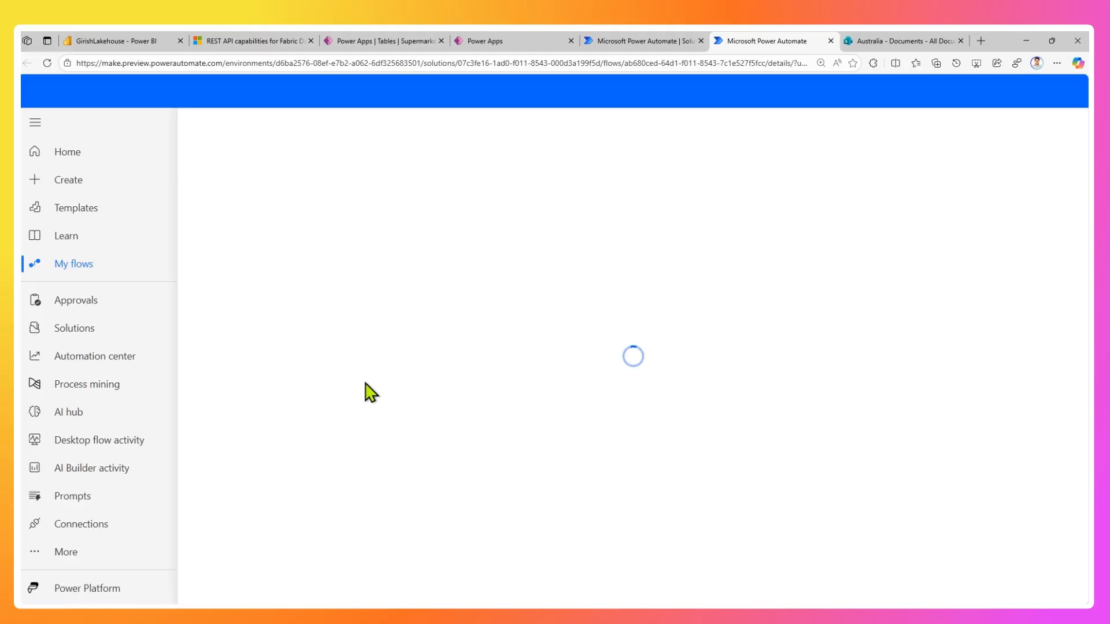
pyautogui.click(224, 127)
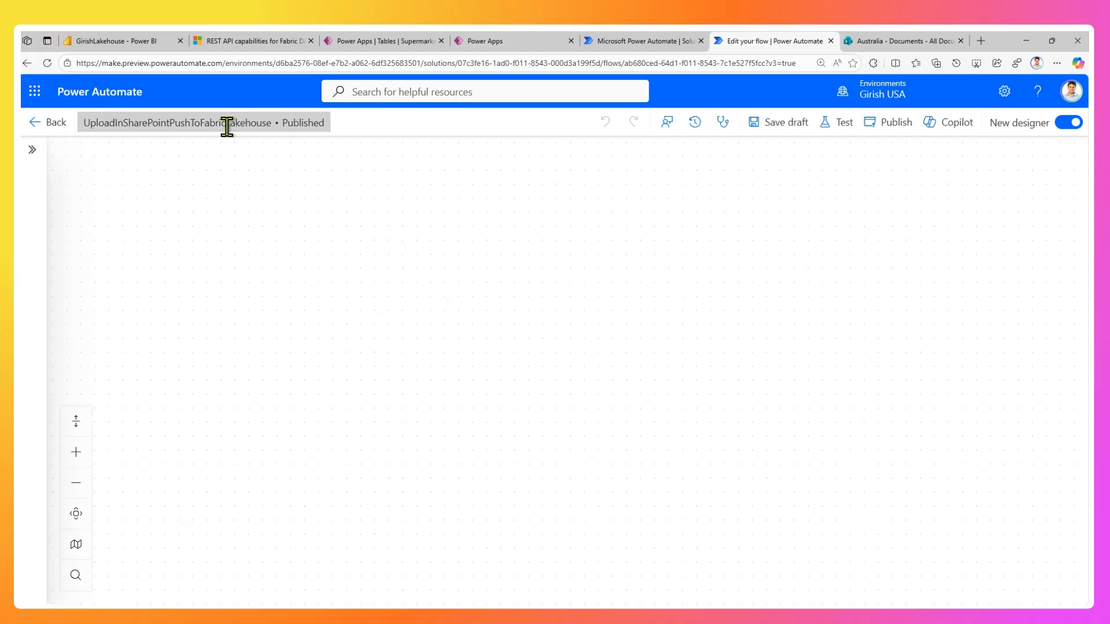
# Rename the Compose action as LakehouseURL.
pyautogui.click(564, 271)
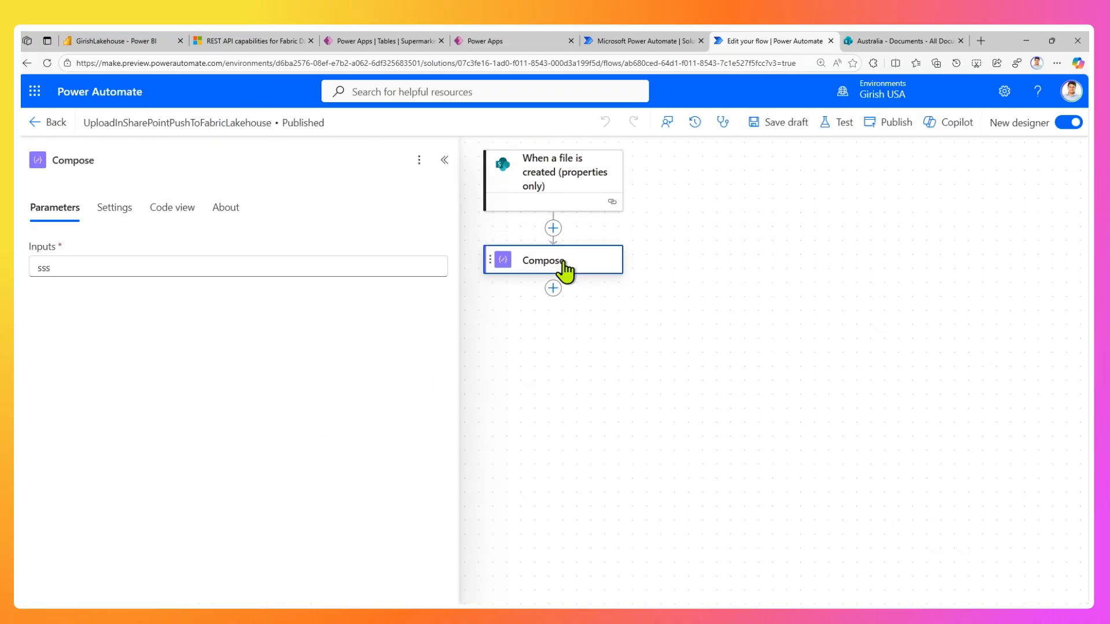
pyautogui.moveTo(99, 156); pyautogui.dragTo(42, 156)
pyautogui.write('L')
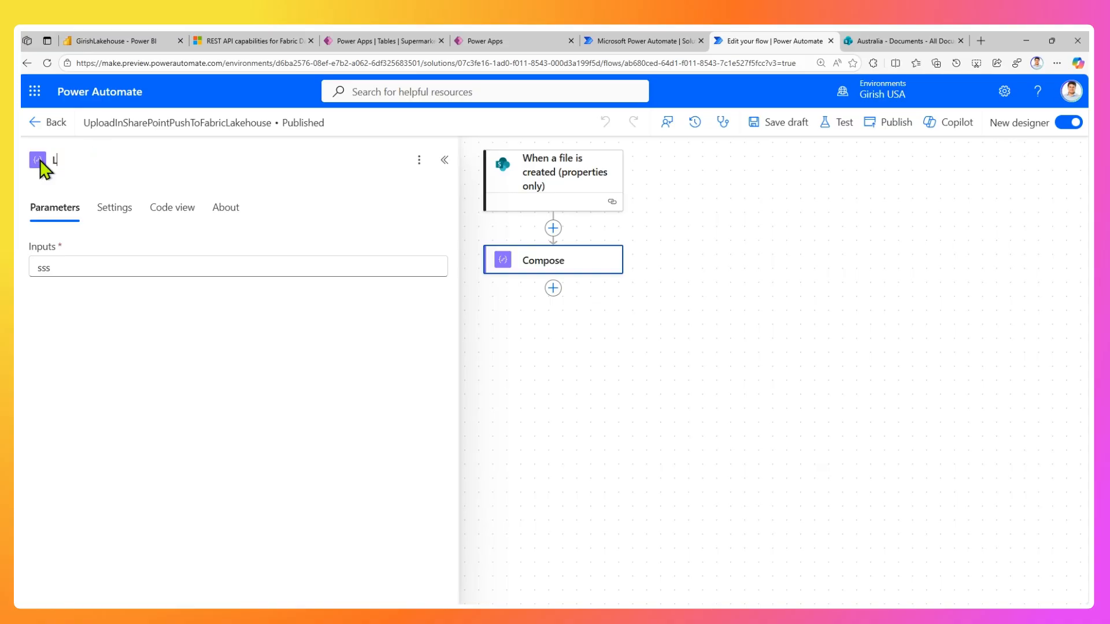
pyautogui.write('akehouseURL')
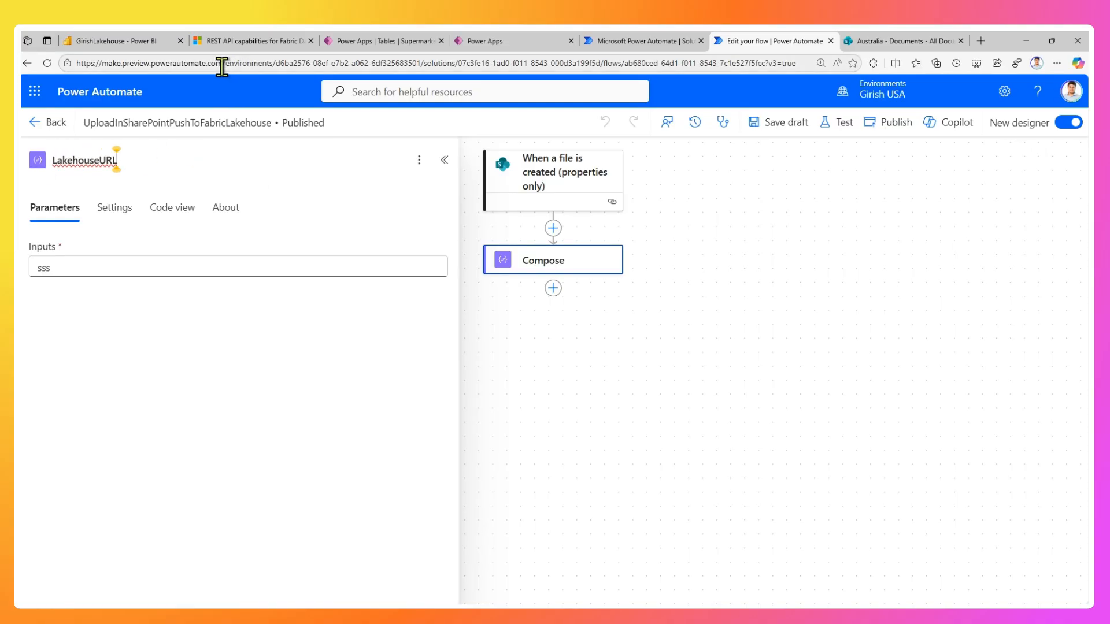
# Switch to the Fabric lakehouse and copy the URL of its Files folder from the folder properties.
pyautogui.click(137, 42)
pyautogui.moveTo(81, 256)
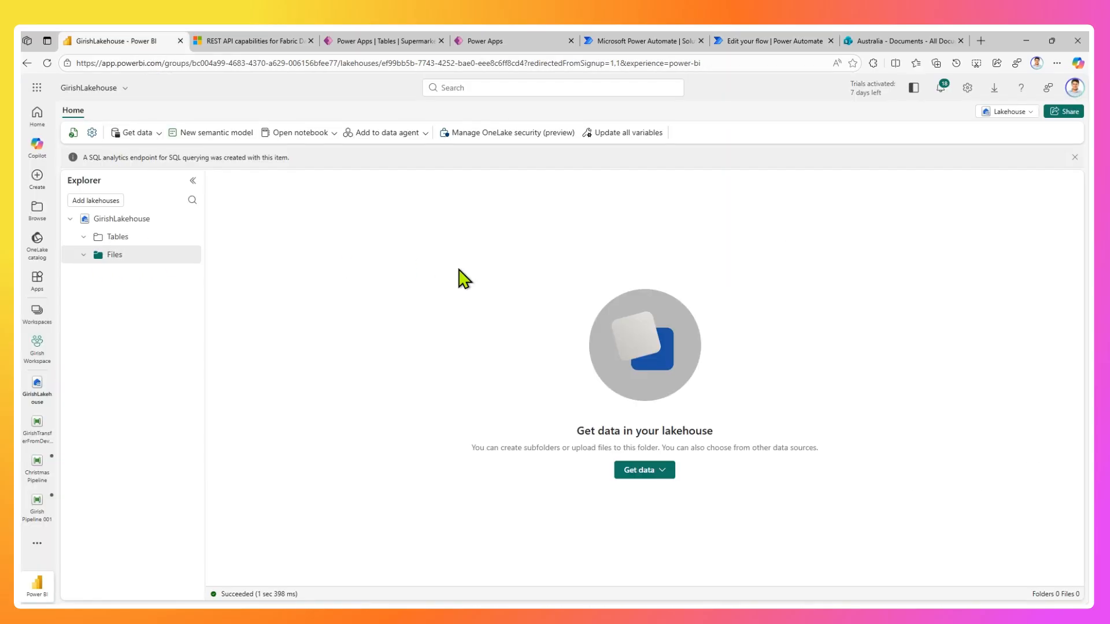
pyautogui.click(193, 255)
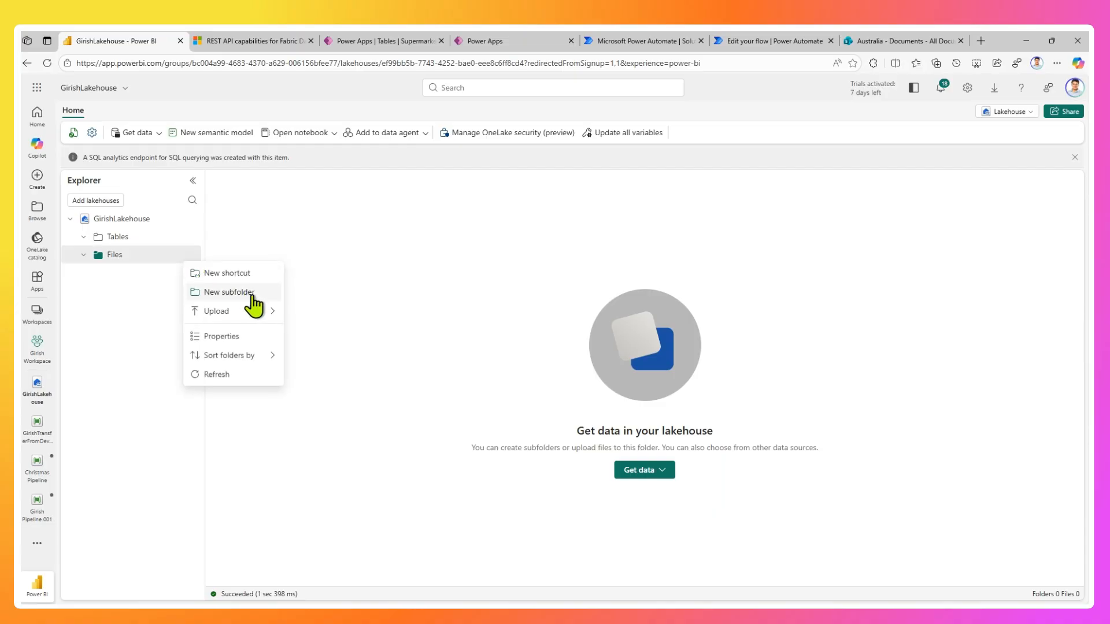
pyautogui.click(234, 336)
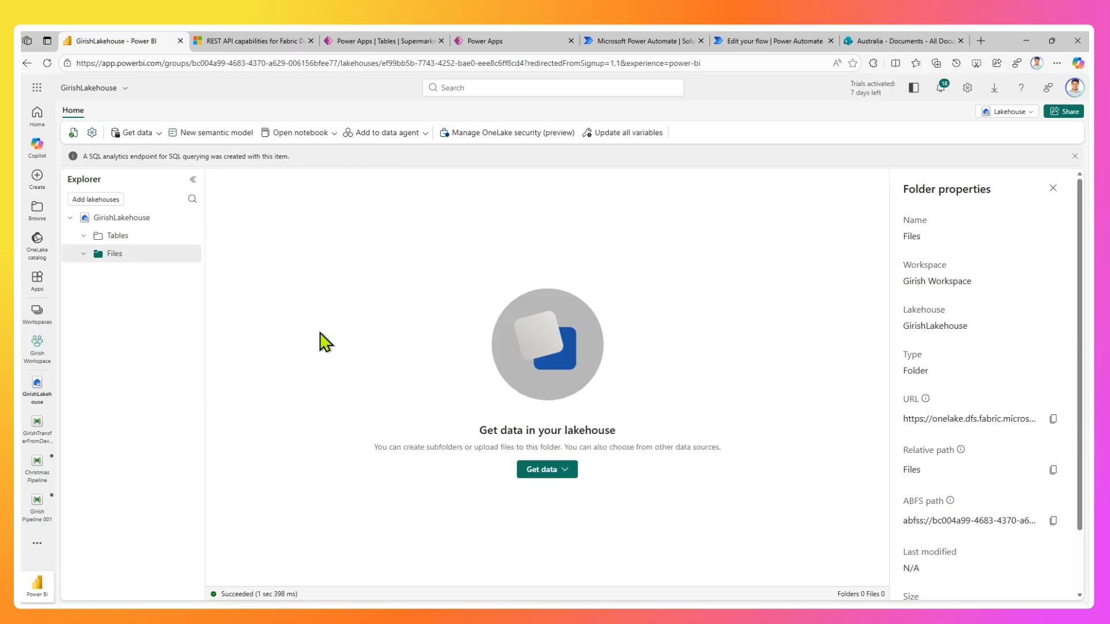
pyautogui.click(1053, 419)
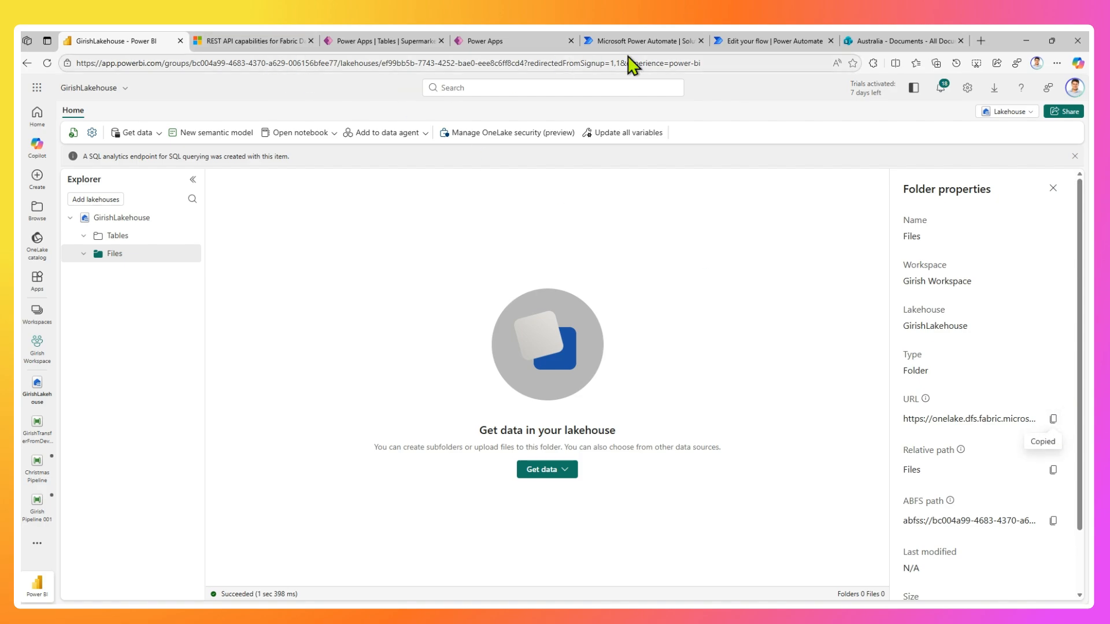
# Switch back to the Power Automate flow and replace the LakehouseURL input with the copied Files folder URL followed by a slash.
pyautogui.click(772, 41)
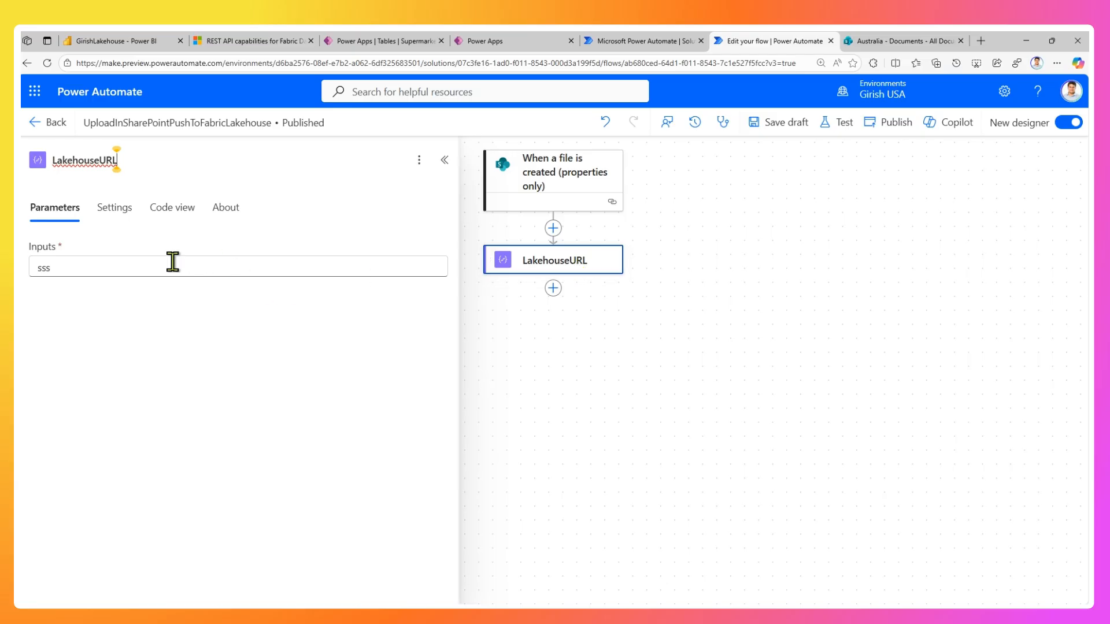
pyautogui.moveTo(173, 267); pyautogui.dragTo(35, 267)
pyautogui.hotkey('ctrl', 'v')
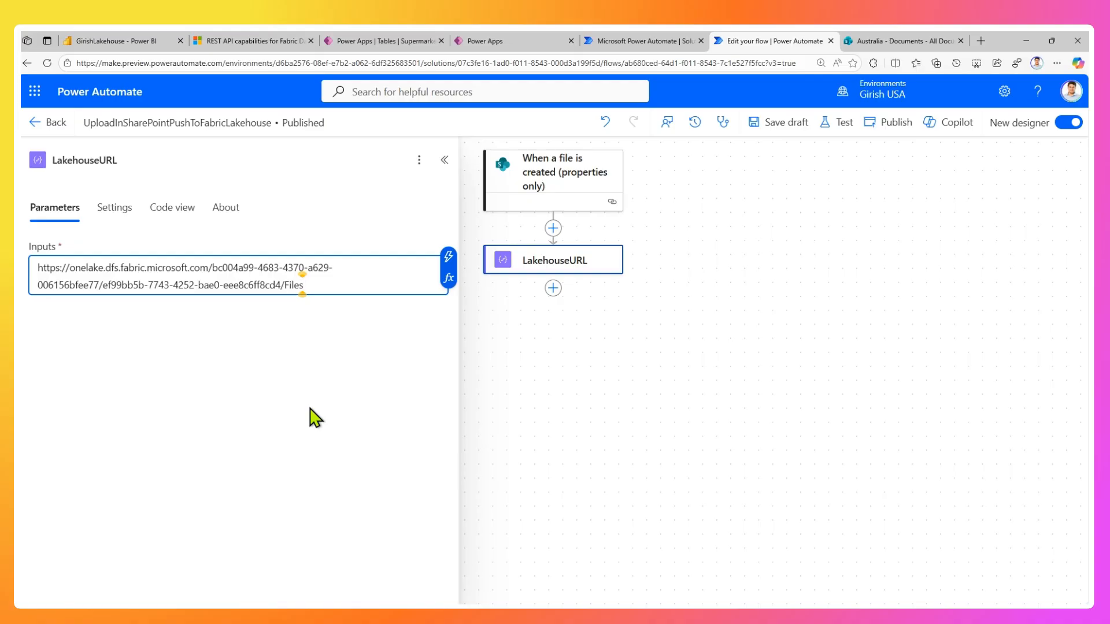
pyautogui.write('/One')
pyautogui.press('BackSpace')
pyautogui.press('BackSpace')
pyautogui.press('BackSpace')
pyautogui.press('BackSpace')
# Add the SharePoint action Get file content after the LakehouseURL action.
pyautogui.click(553, 289)
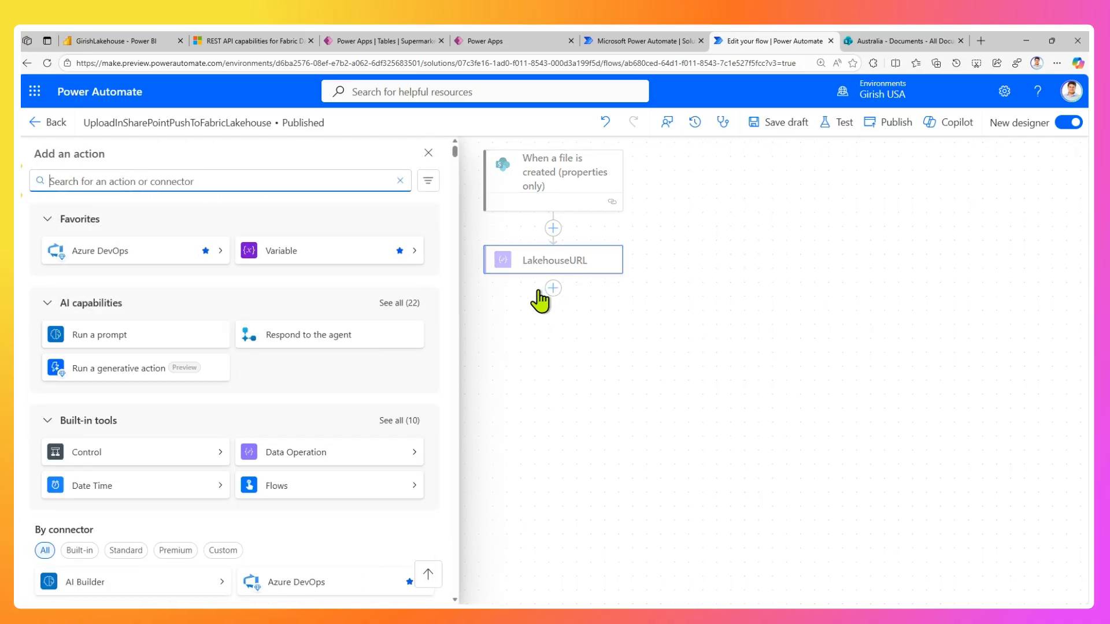
pyautogui.write('sharepoint')
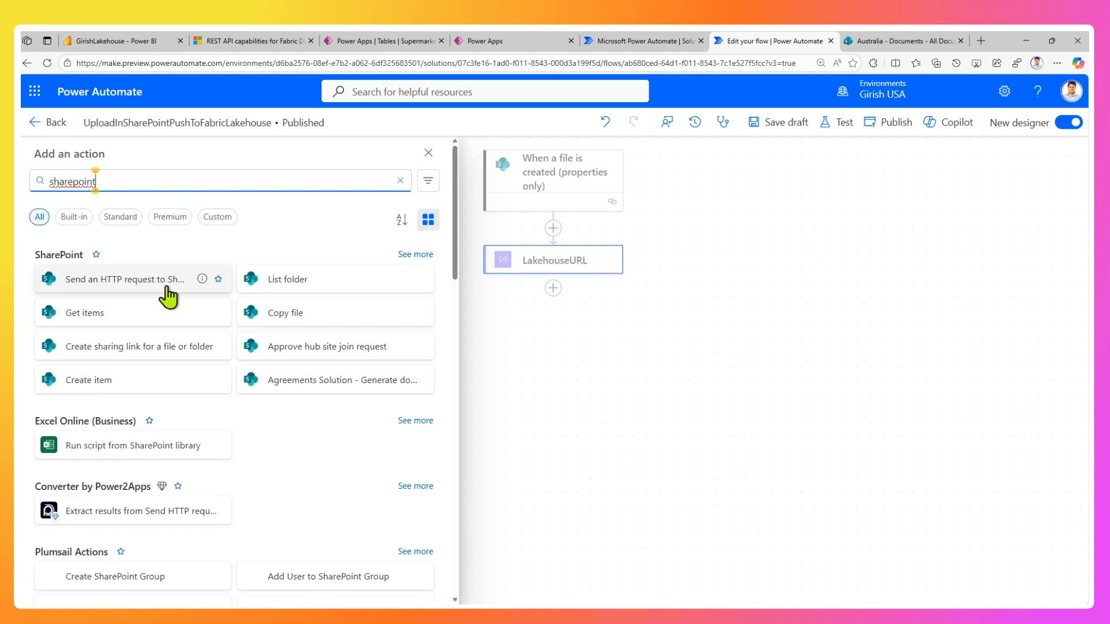
pyautogui.click(422, 255)
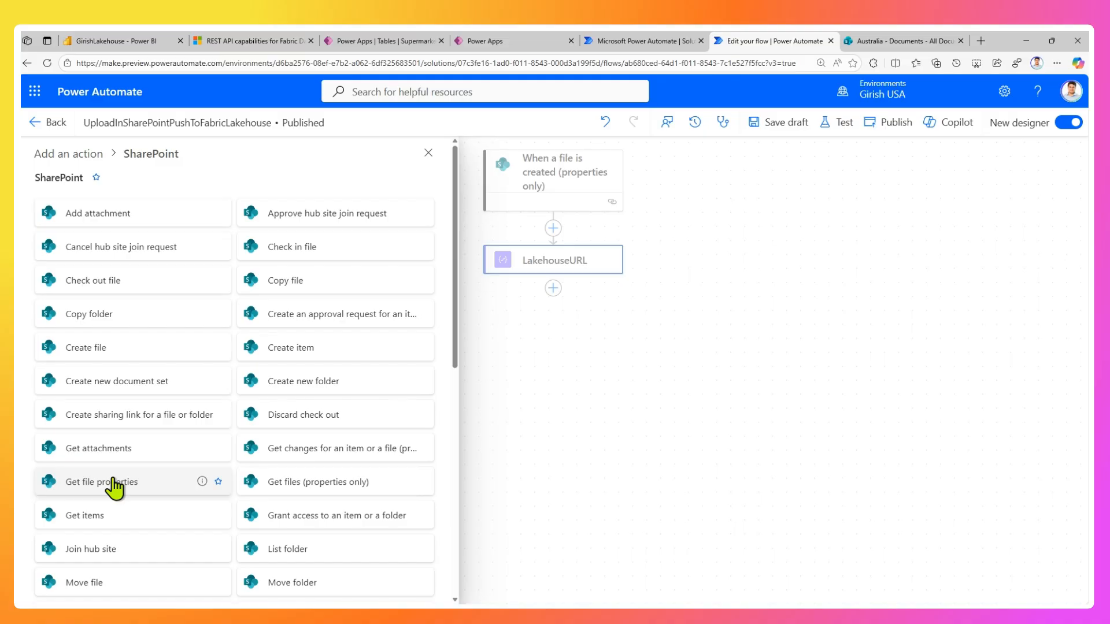
pyautogui.scroll(-2, 114, 489)
pyautogui.scroll(-2, 111, 492)
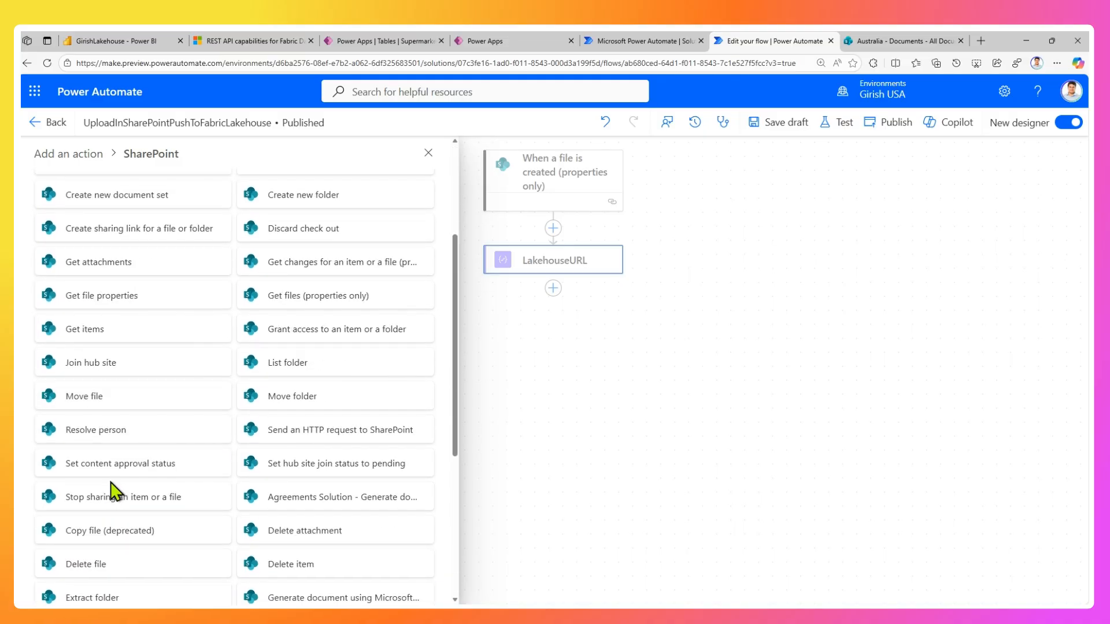
pyautogui.scroll(-2, 109, 494)
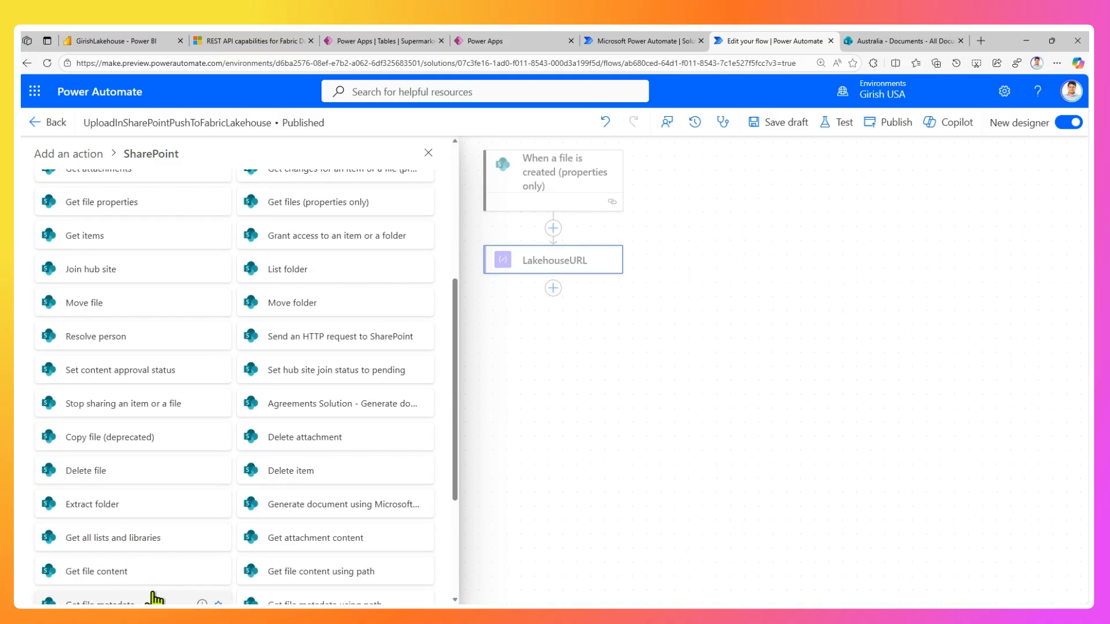
pyautogui.click(128, 572)
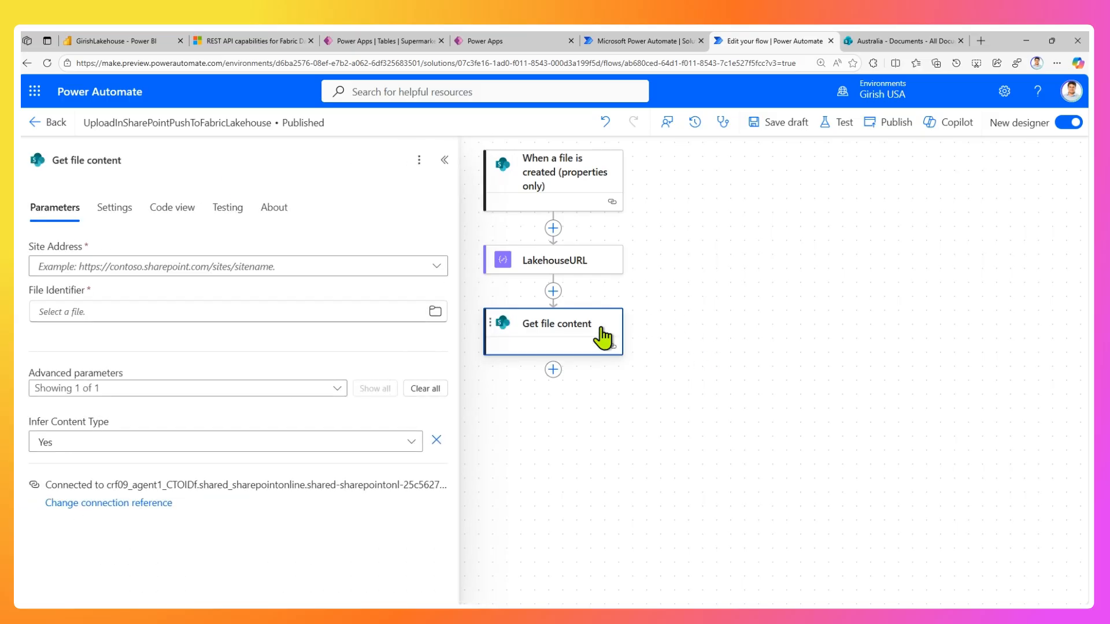
# Set Get file content to the Australia site with the trigger's Identifier as file identifier, and save the draft.
pyautogui.click(180, 270)
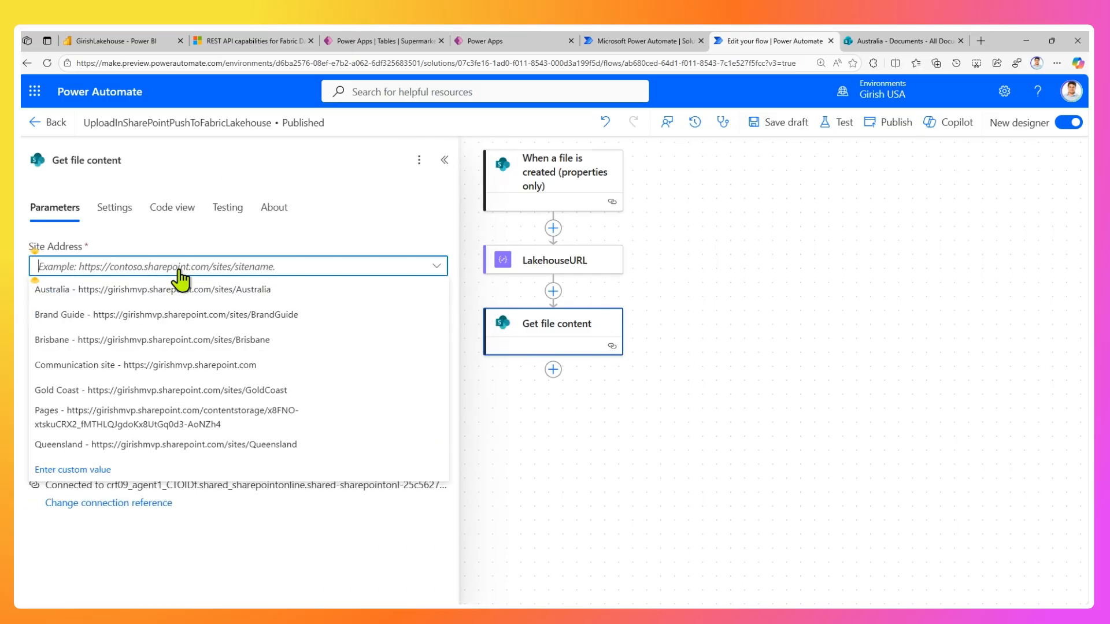
pyautogui.click(193, 289)
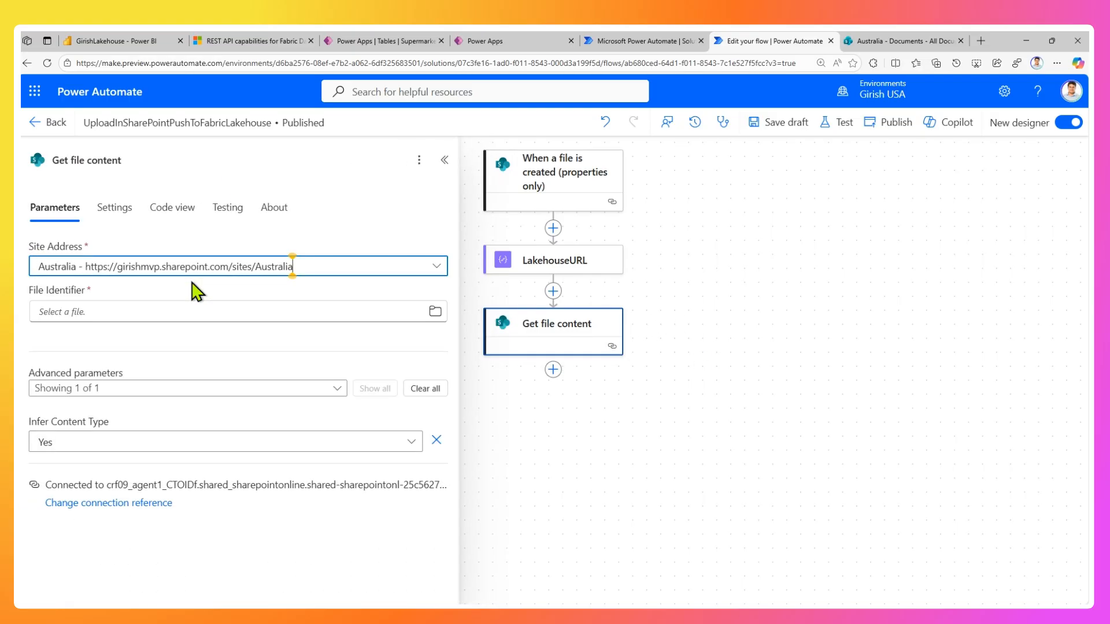
pyautogui.click(164, 310)
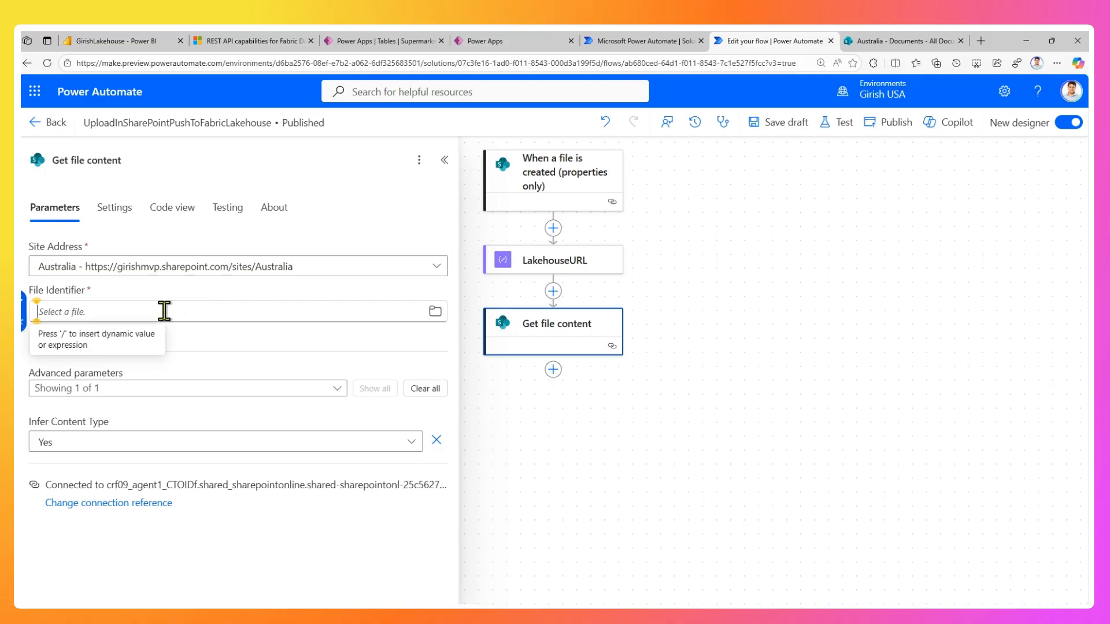
pyautogui.click(25, 312)
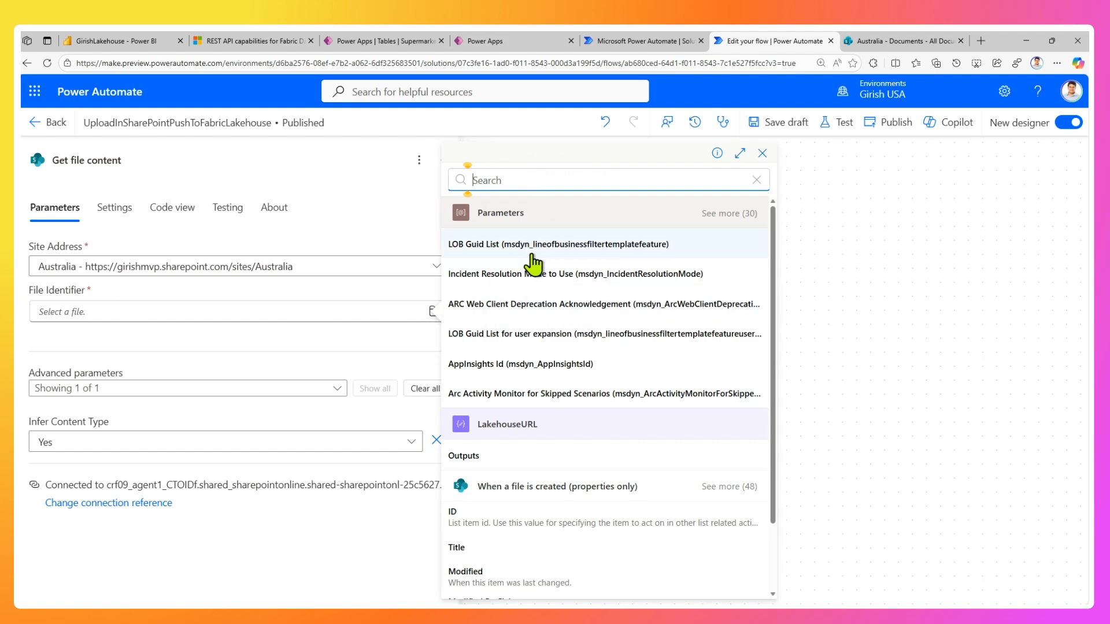
pyautogui.write('ident')
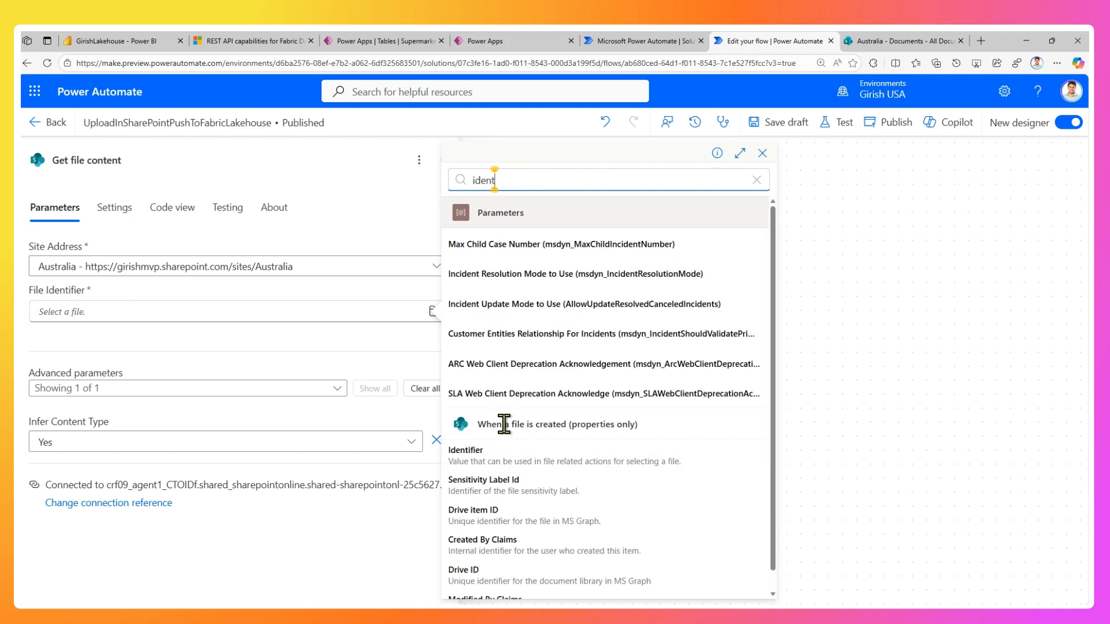
pyautogui.click(493, 463)
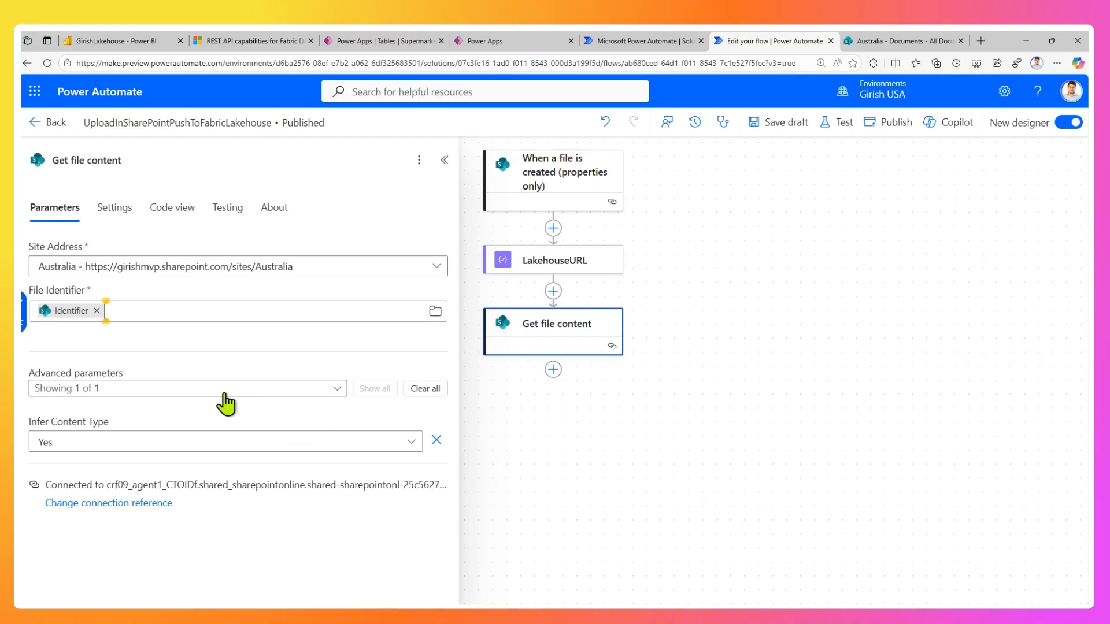
pyautogui.click(786, 123)
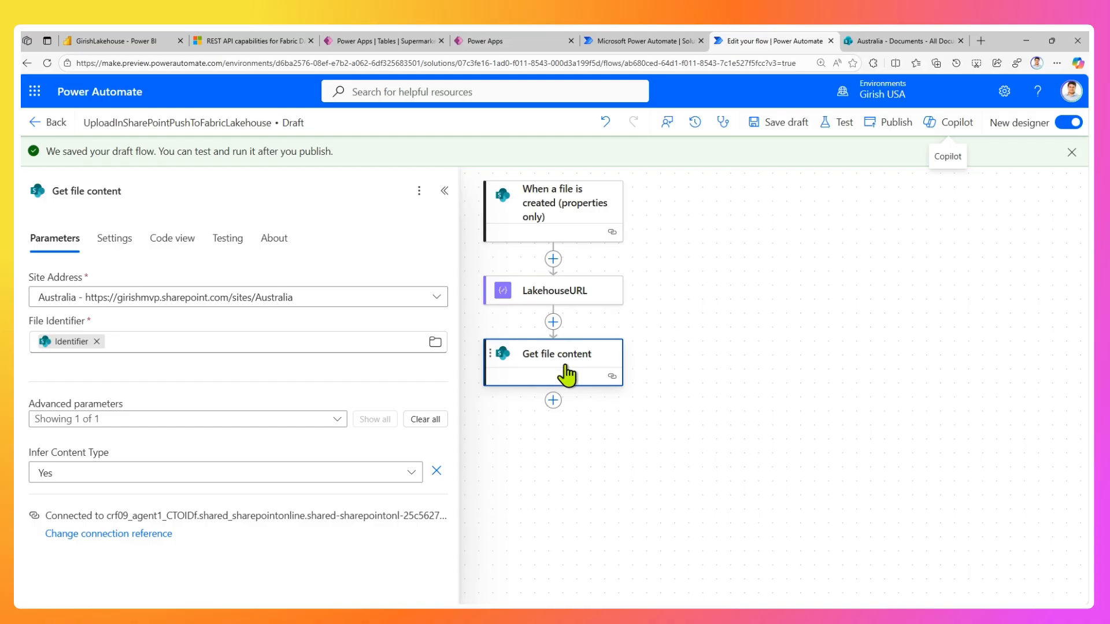
# Add the Invoke an HTTP request action from HTTP with Microsoft Entra ID (preauthorized) after Get file content.
pyautogui.click(553, 403)
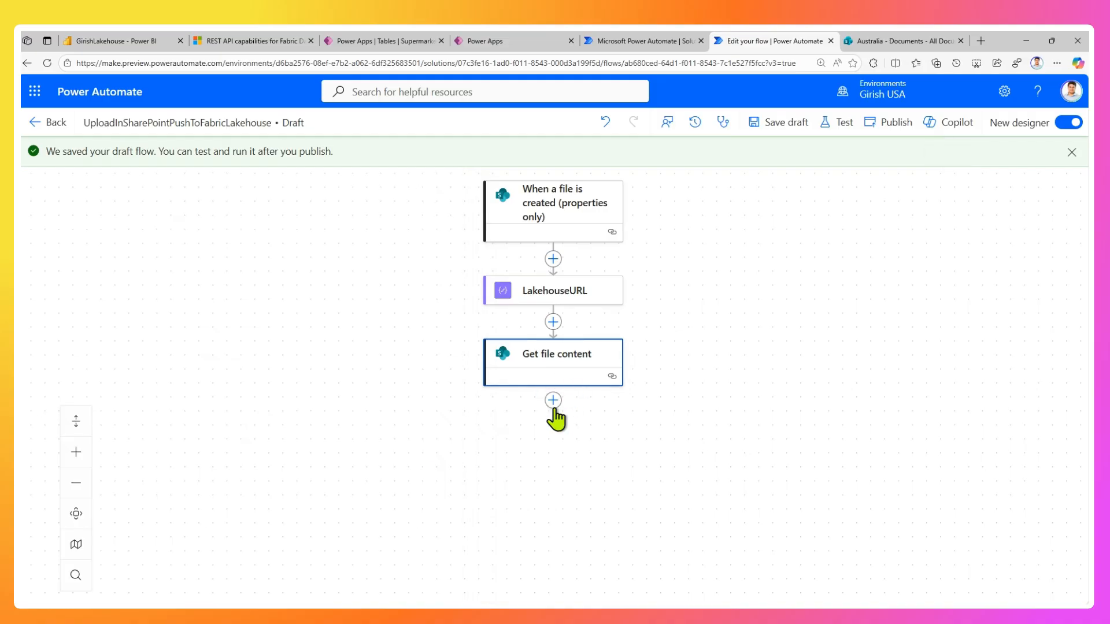
pyautogui.write('http')
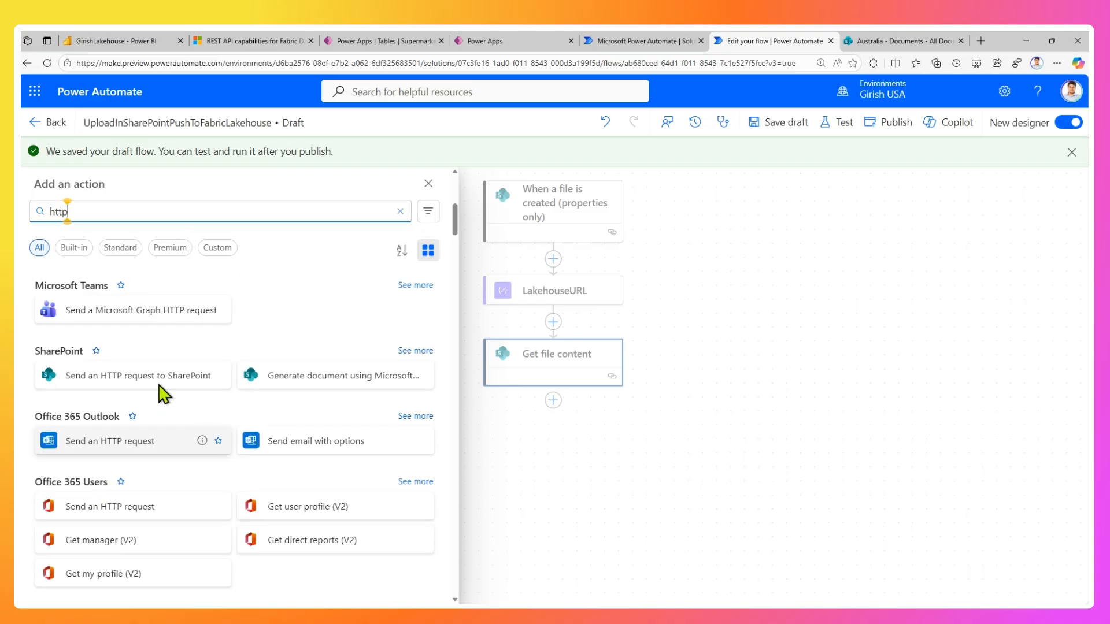
pyautogui.scroll(-3, 159, 398)
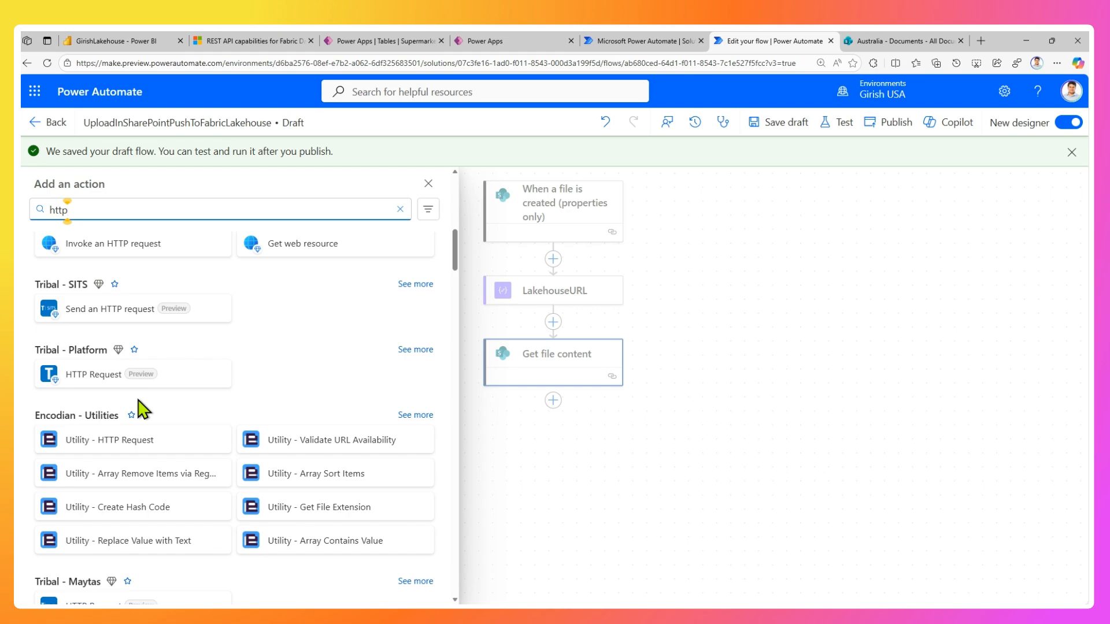
pyautogui.scroll(5, 165, 379)
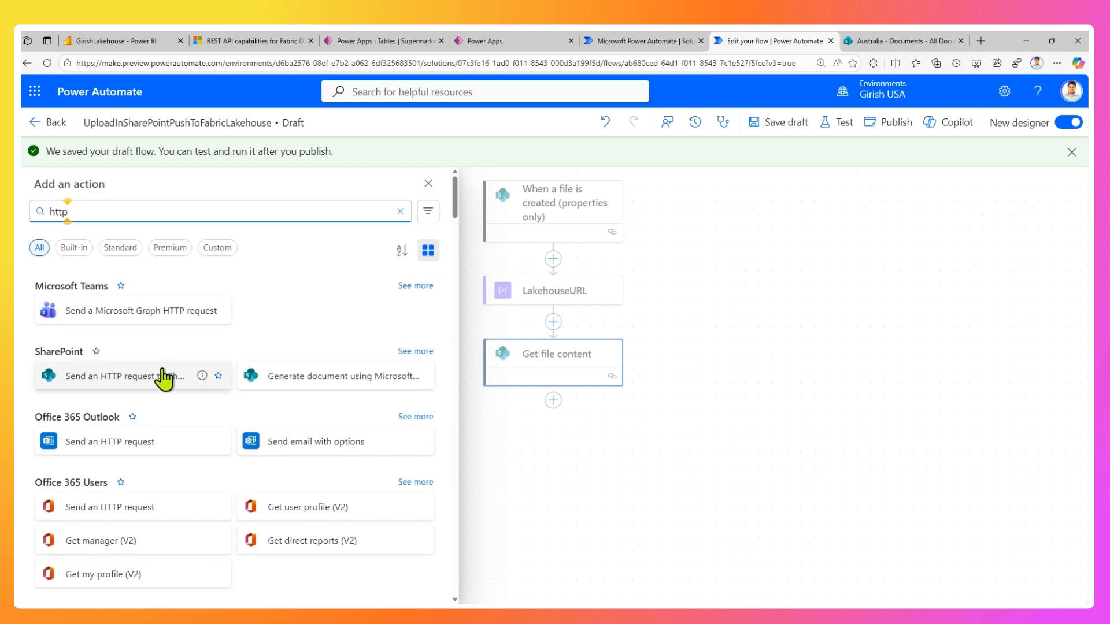
pyautogui.scroll(-4, 218, 416)
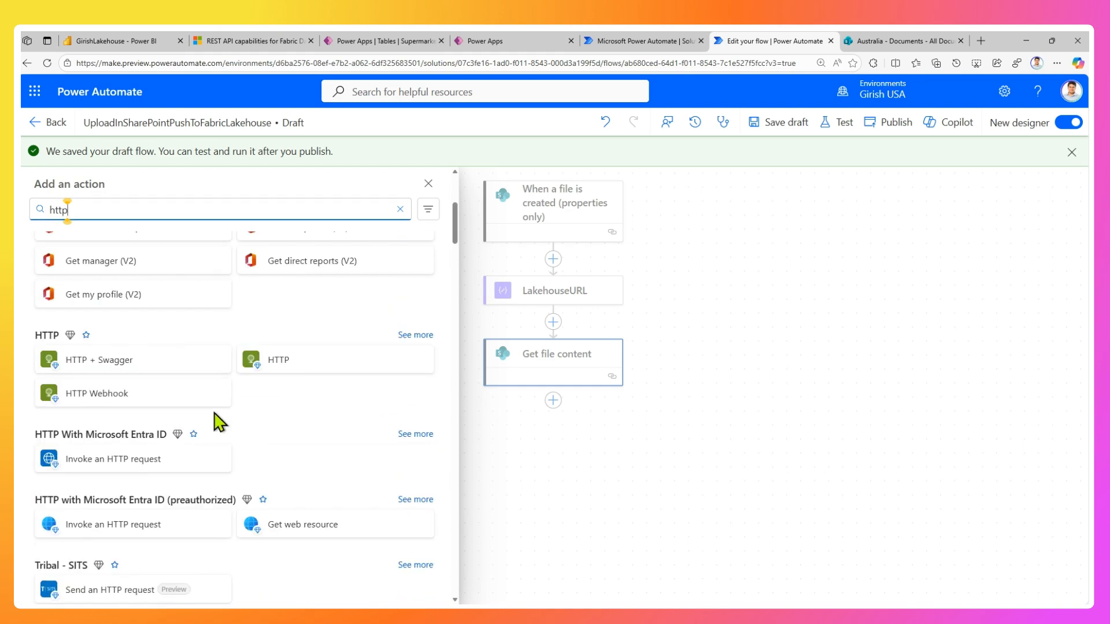
pyautogui.click(62, 523)
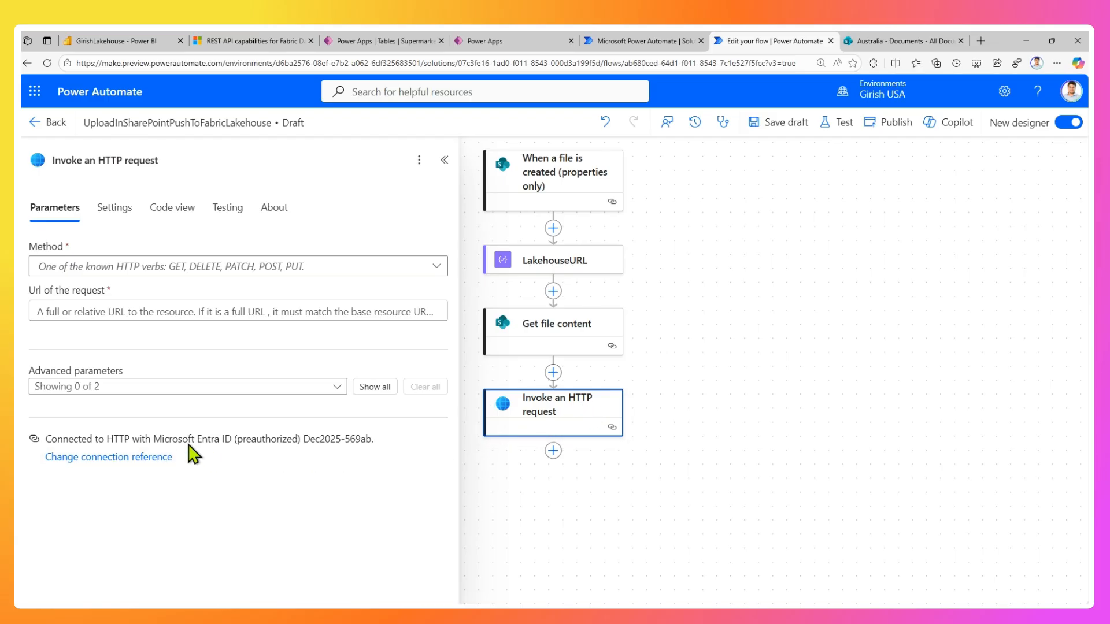
pyautogui.click(158, 458)
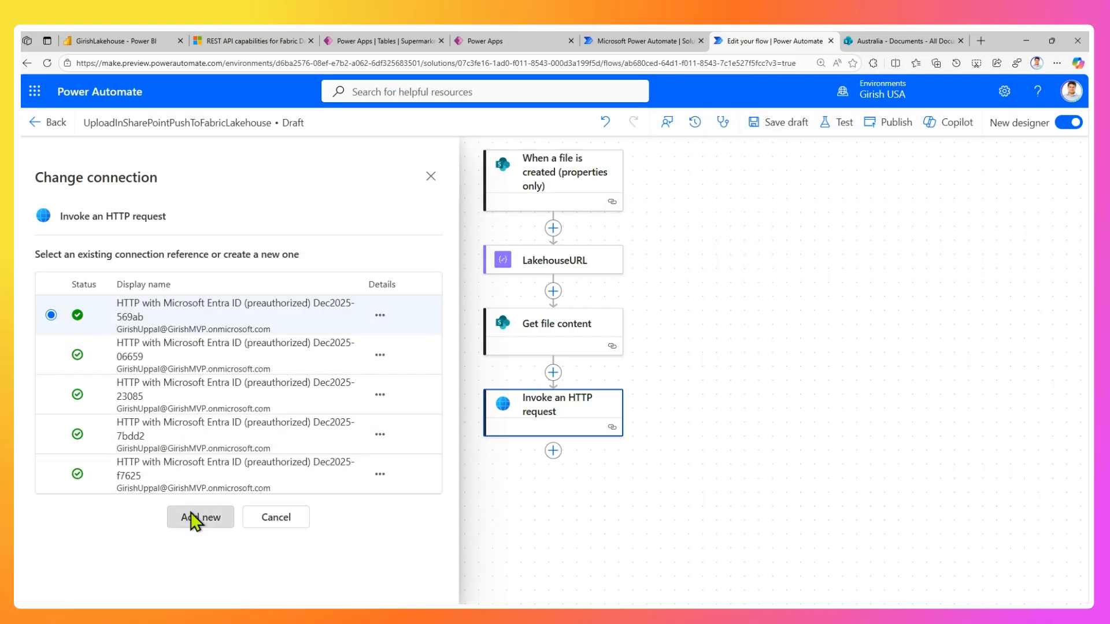
pyautogui.click(195, 516)
pyautogui.click(280, 291)
pyautogui.write('Gconn22')
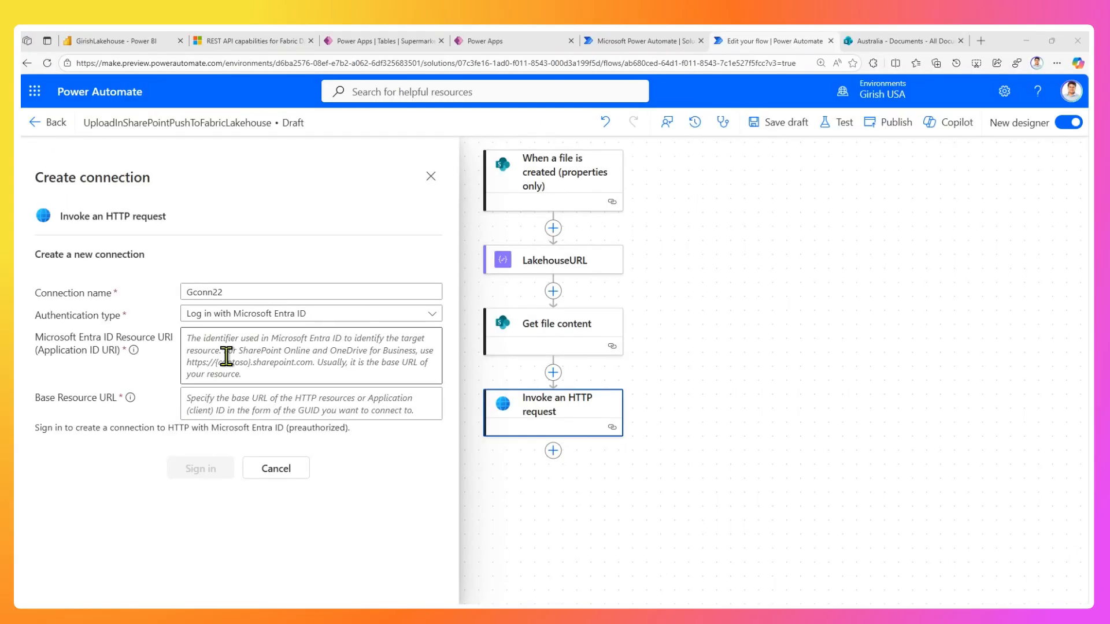
pyautogui.click(228, 355)
pyautogui.click(204, 404)
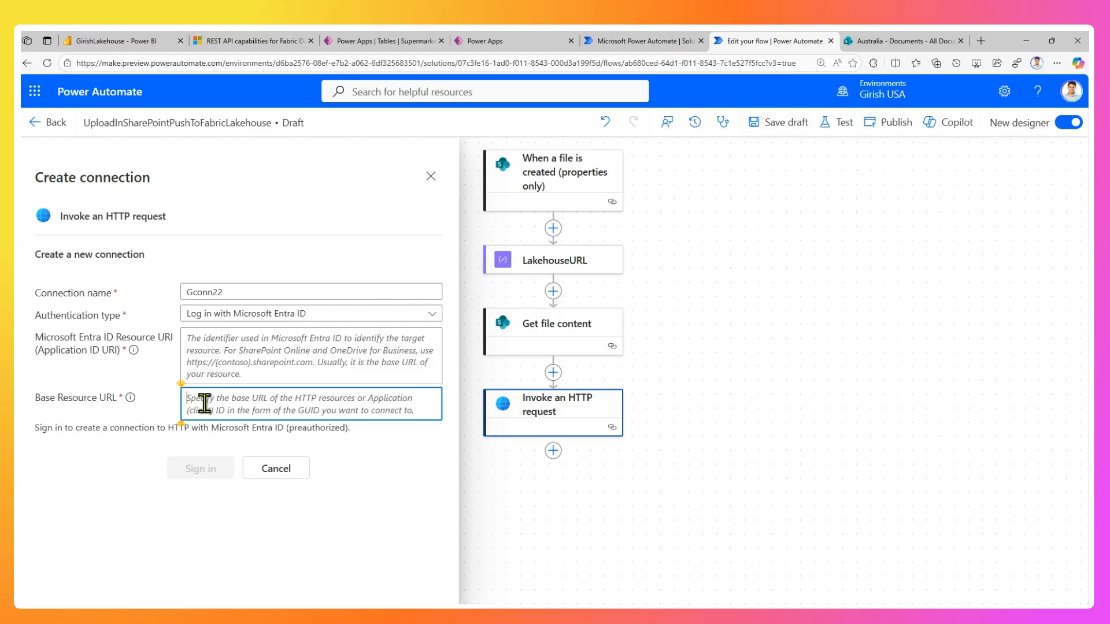
pyautogui.write('h')
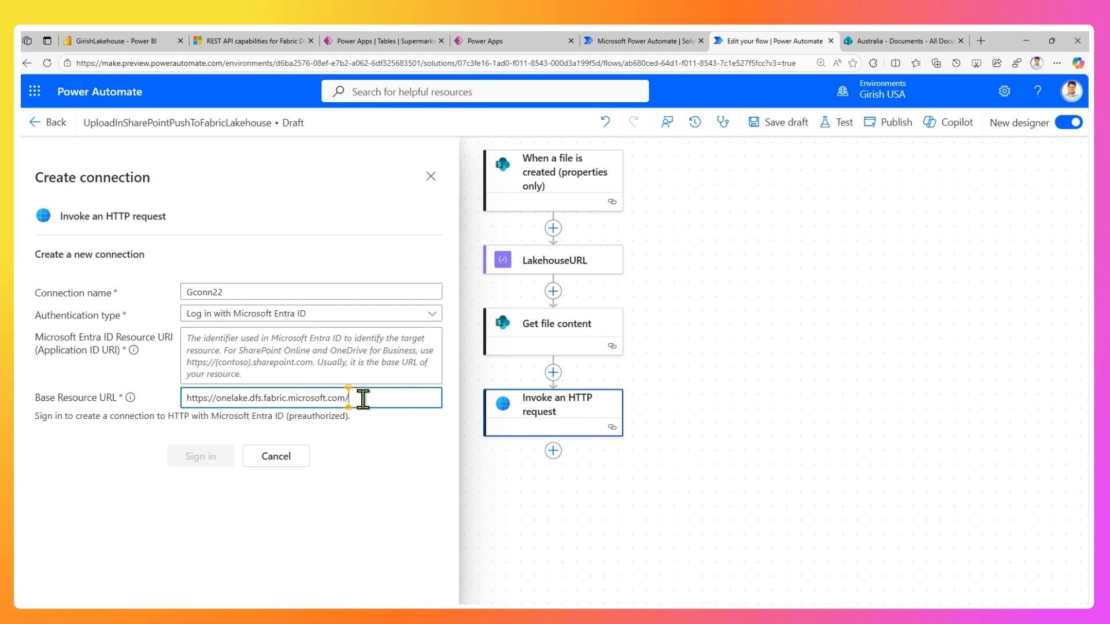
pyautogui.click(309, 358)
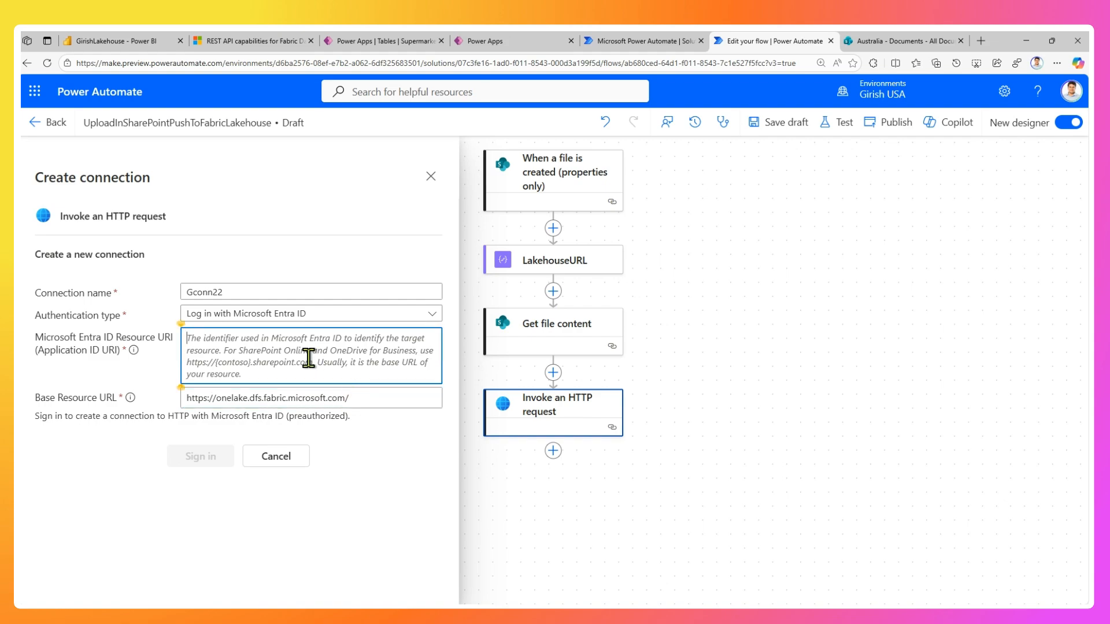
pyautogui.write('https://storage.azure.com')
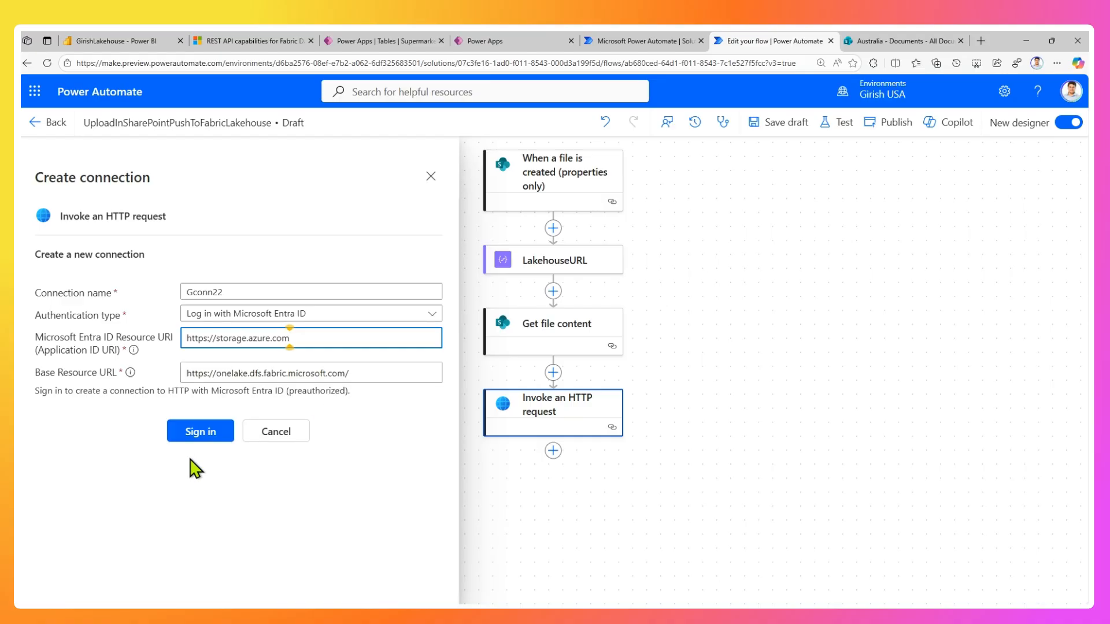
pyautogui.click(204, 434)
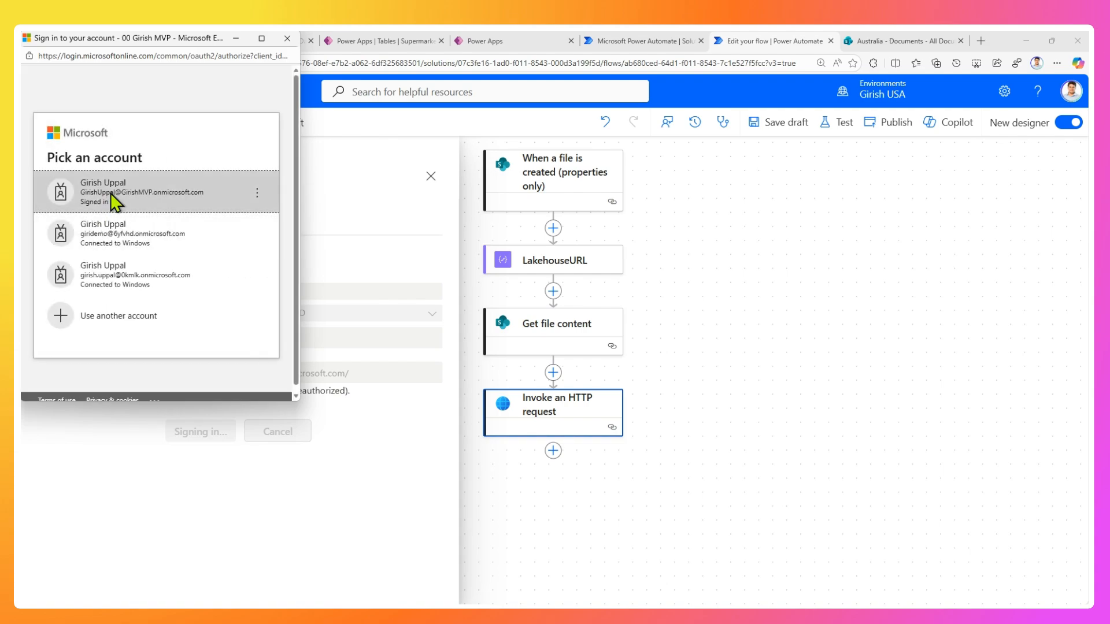
pyautogui.click(110, 194)
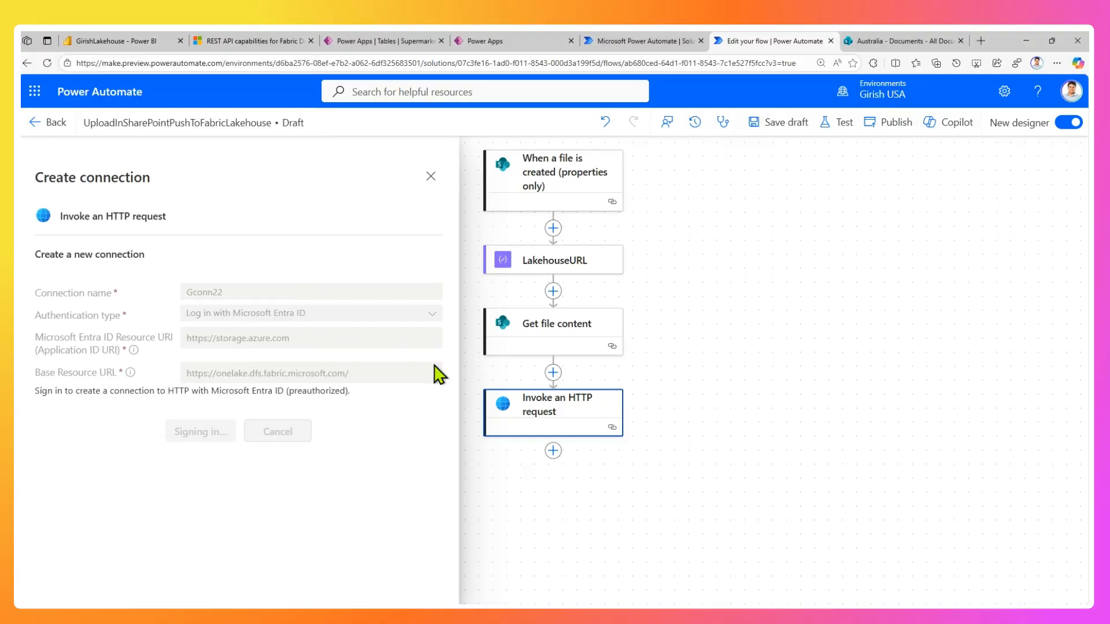
pyautogui.click(431, 184)
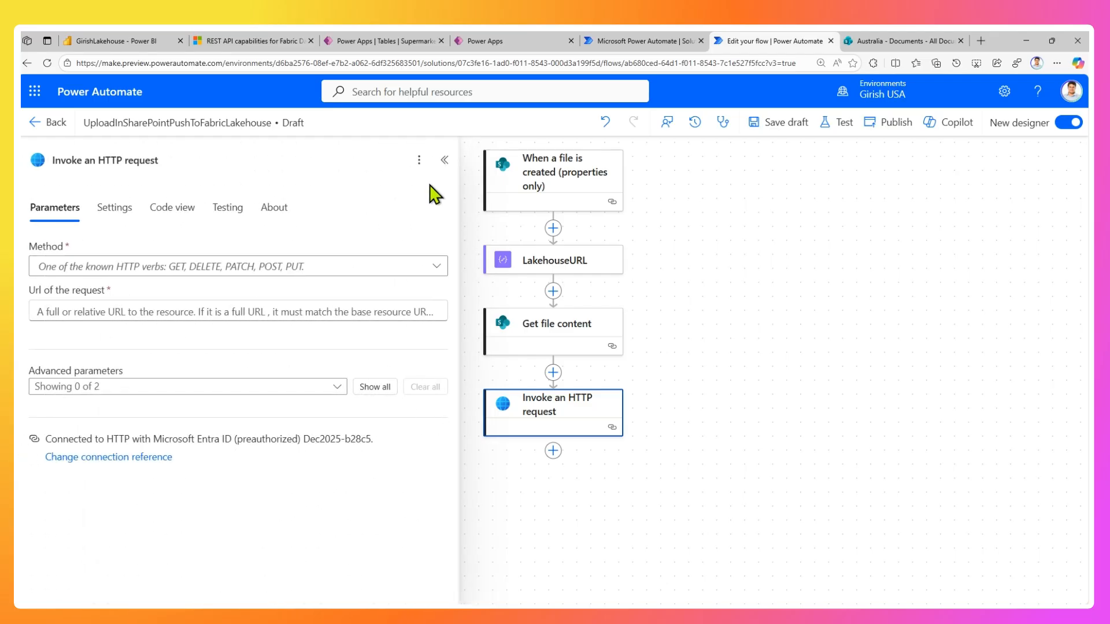
# Copy the Invoke an HTTP request action and paste the duplicate directly after it.
pyautogui.rightClick(570, 426)
pyautogui.click(600, 451)
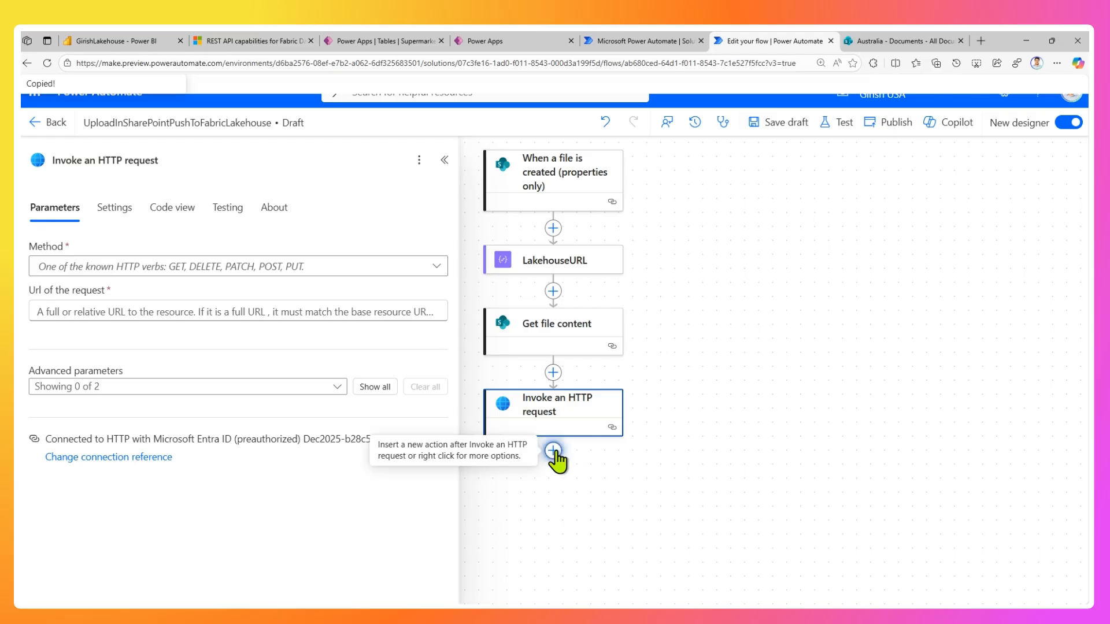
pyautogui.click(554, 451)
pyautogui.click(597, 438)
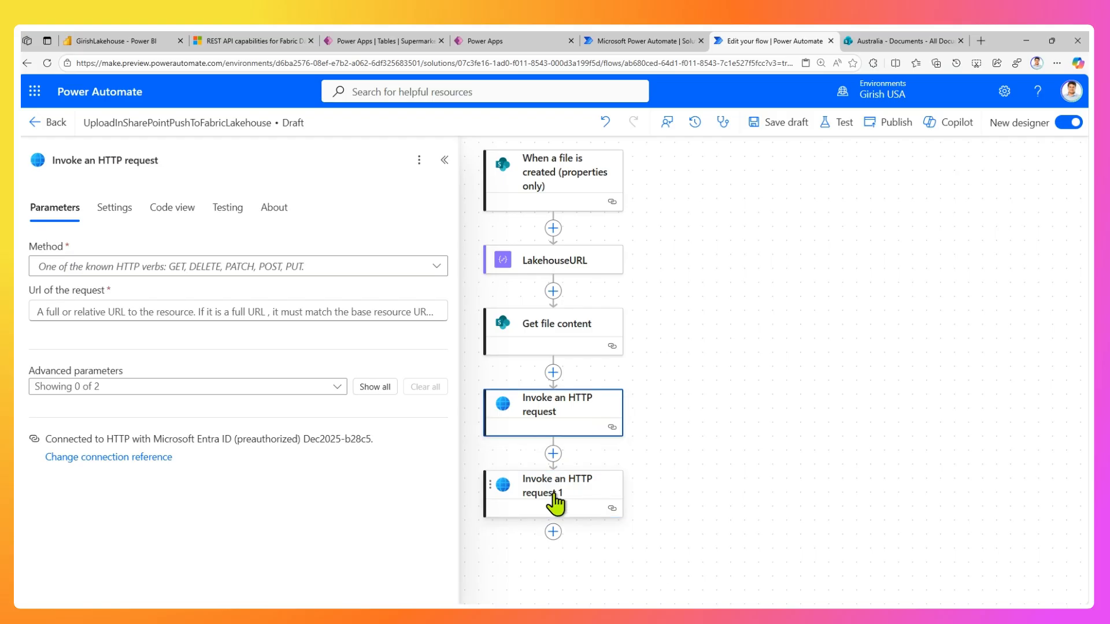
# Compare the two HTTP requests' connections and switch the duplicate to the connection reference ending in Dec2025-b28c5.
pyautogui.click(542, 427)
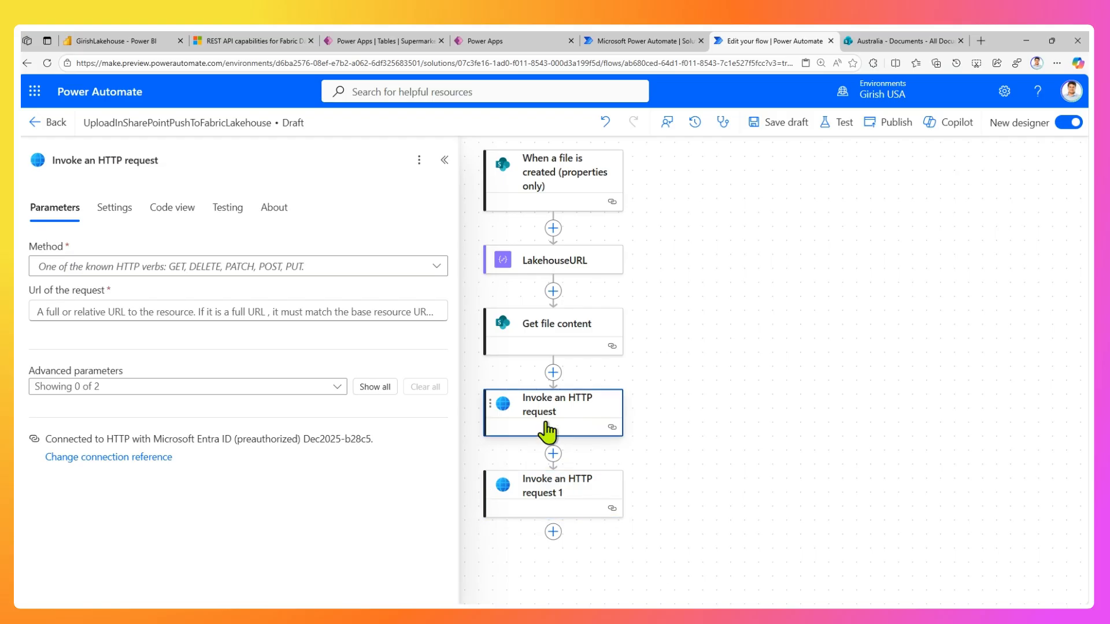
pyautogui.click(549, 486)
pyautogui.click(544, 414)
pyautogui.click(523, 496)
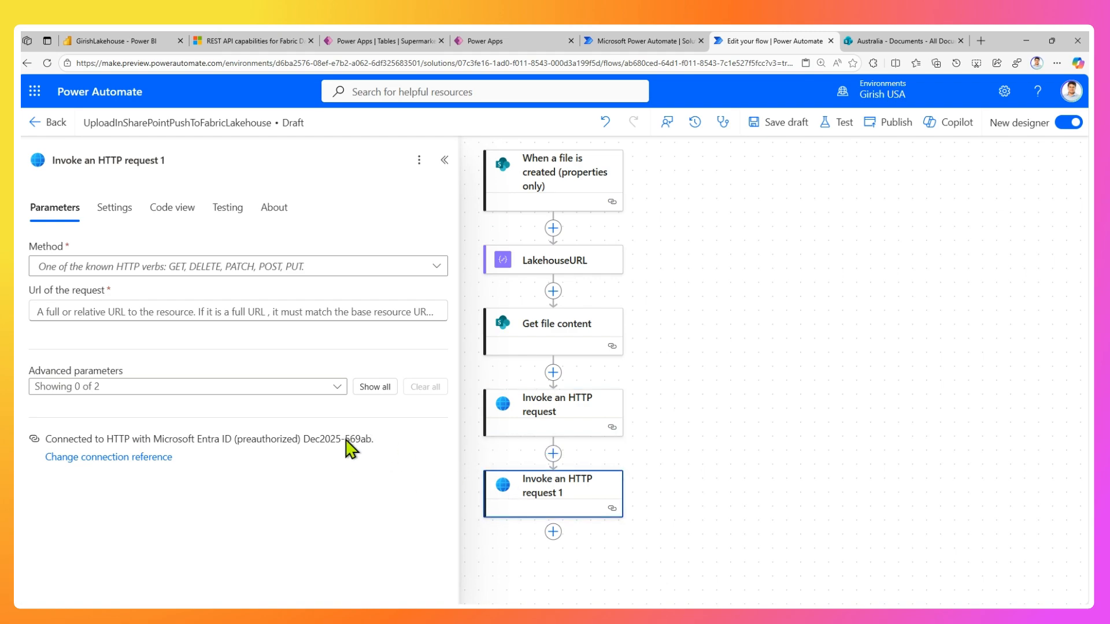
pyautogui.click(535, 426)
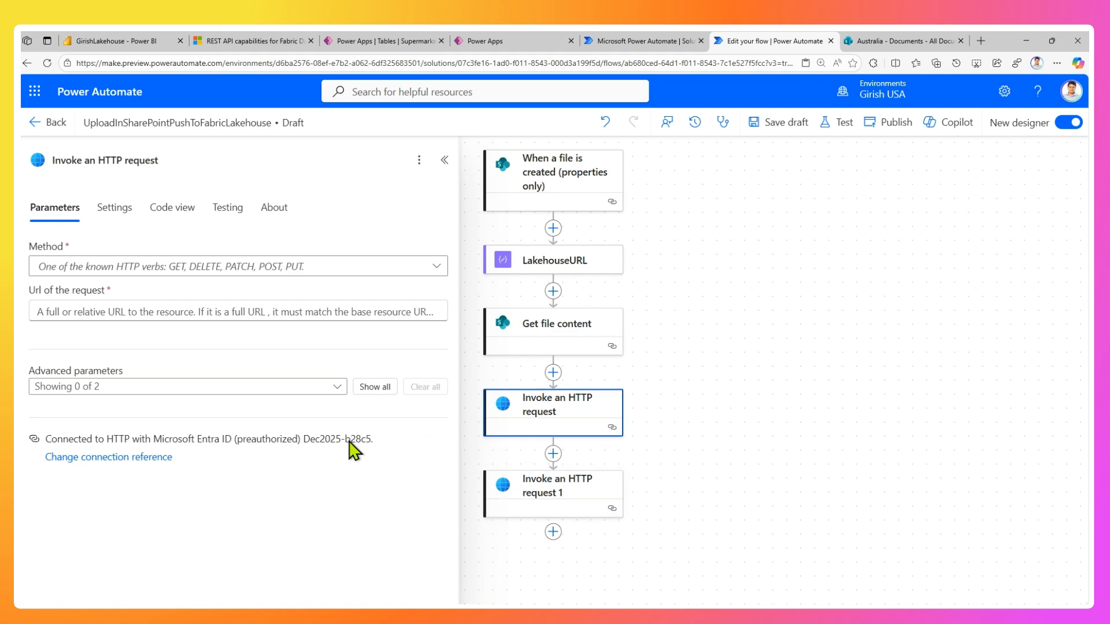
pyautogui.click(517, 498)
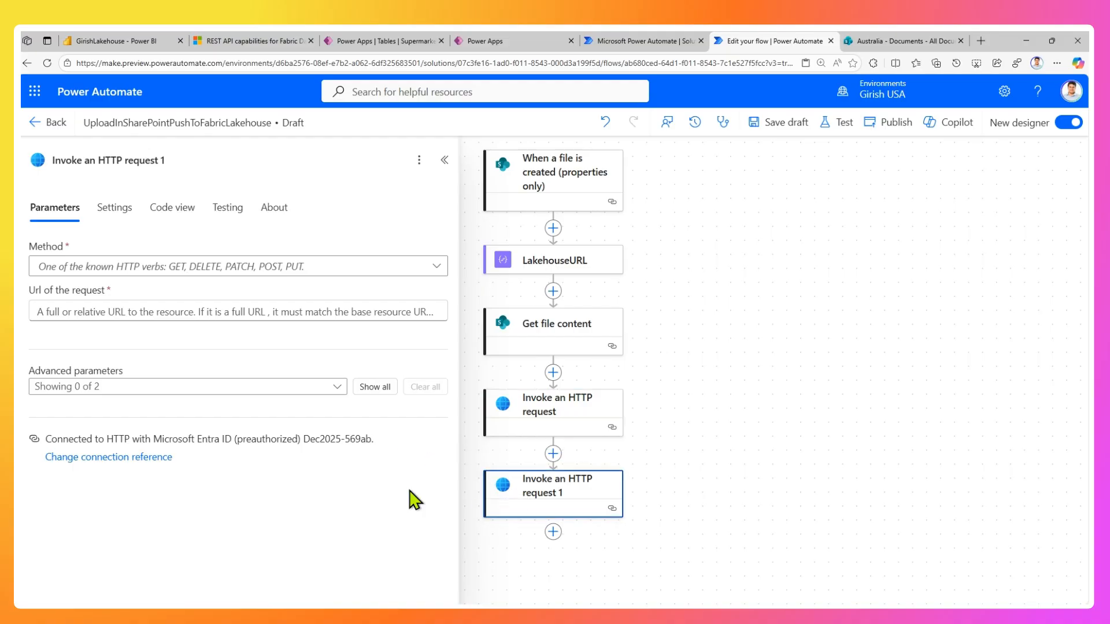
pyautogui.click(154, 458)
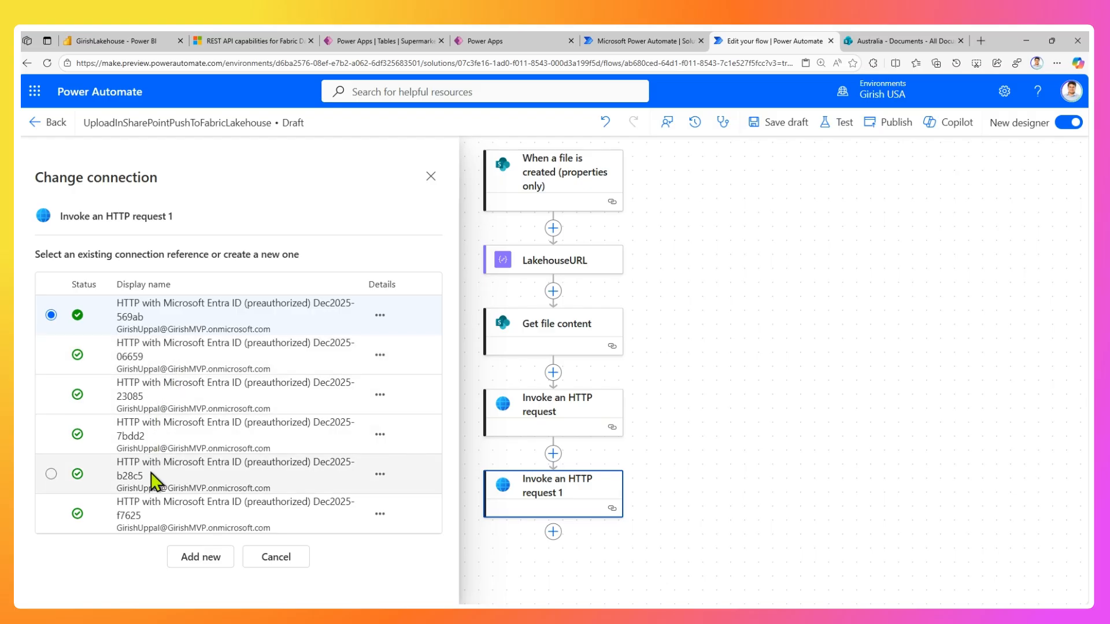
pyautogui.click(51, 474)
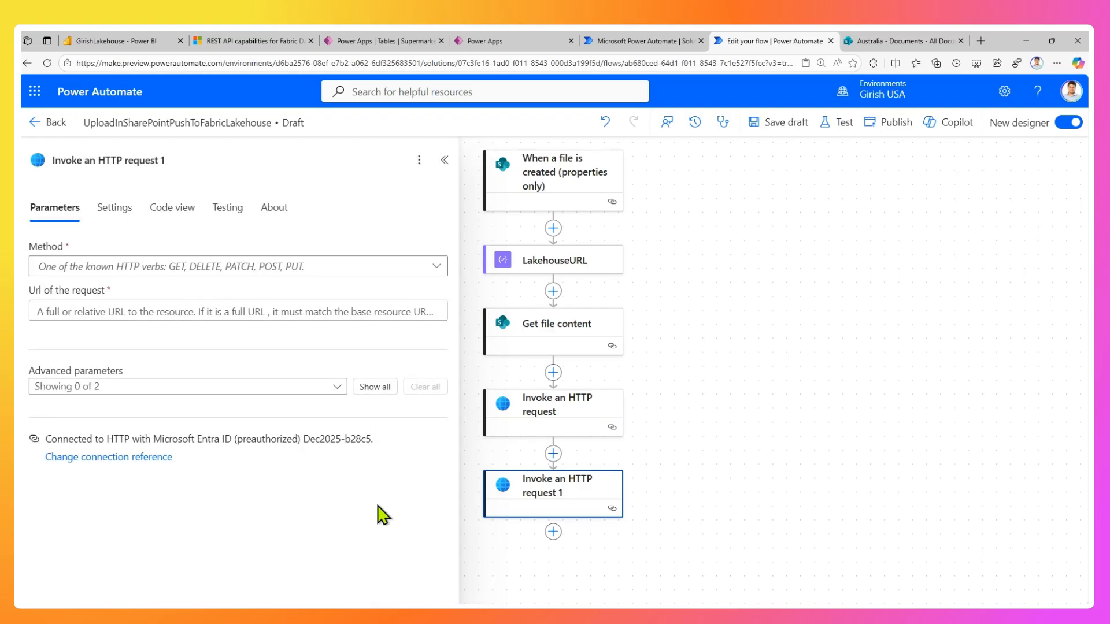
pyautogui.click(555, 415)
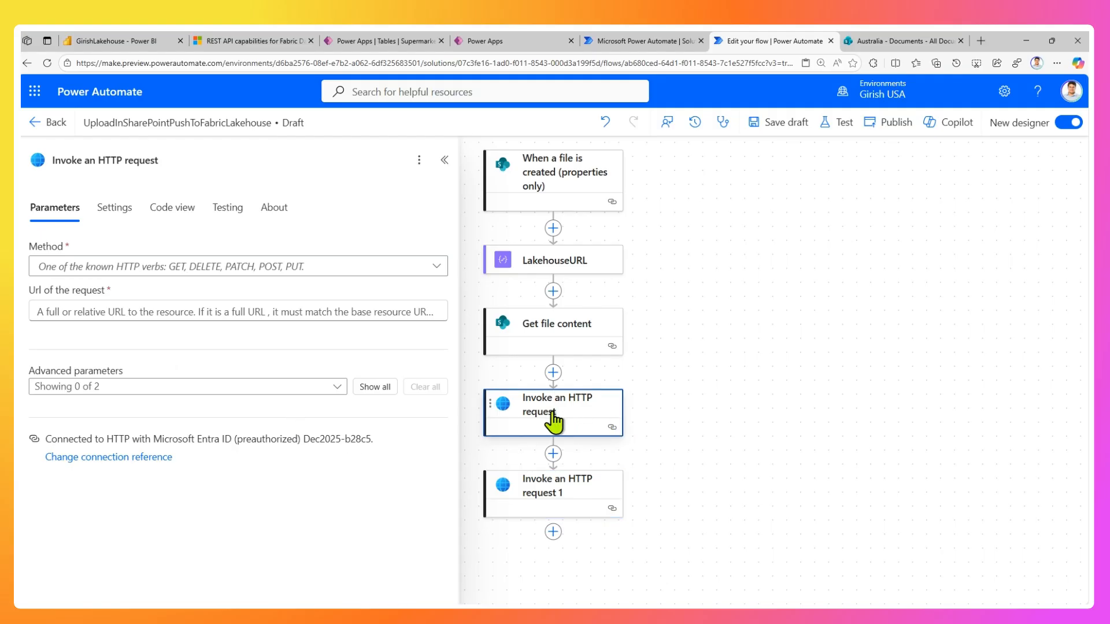
pyautogui.click(555, 494)
# Set the first Invoke an HTTP request's method to PUT and its URL to the LakehouseURL Outputs.
pyautogui.click(558, 428)
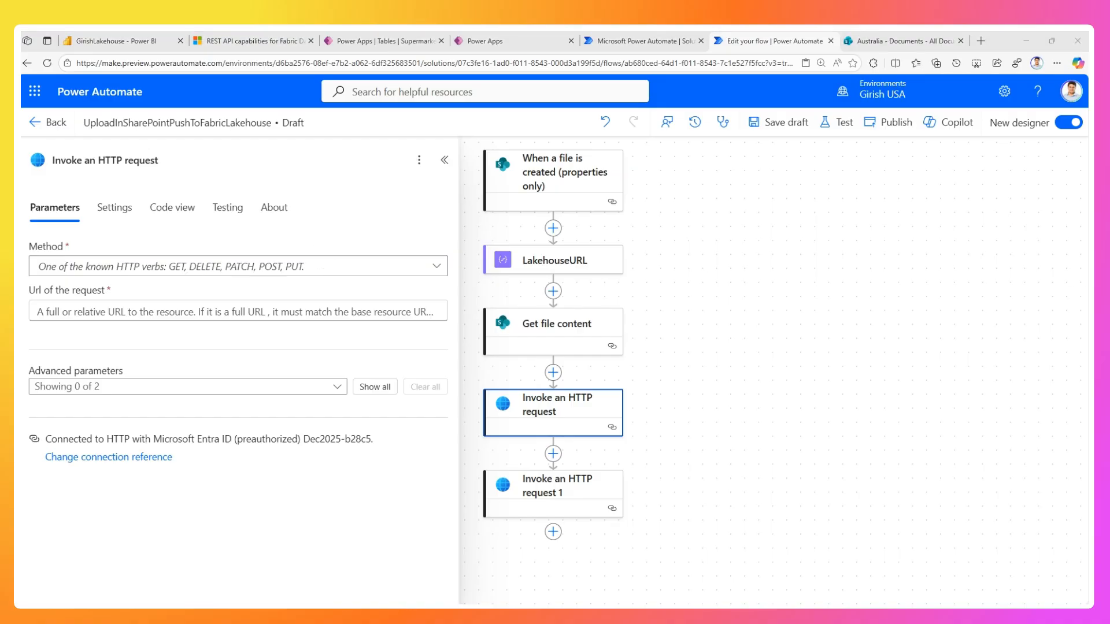
pyautogui.click(192, 269)
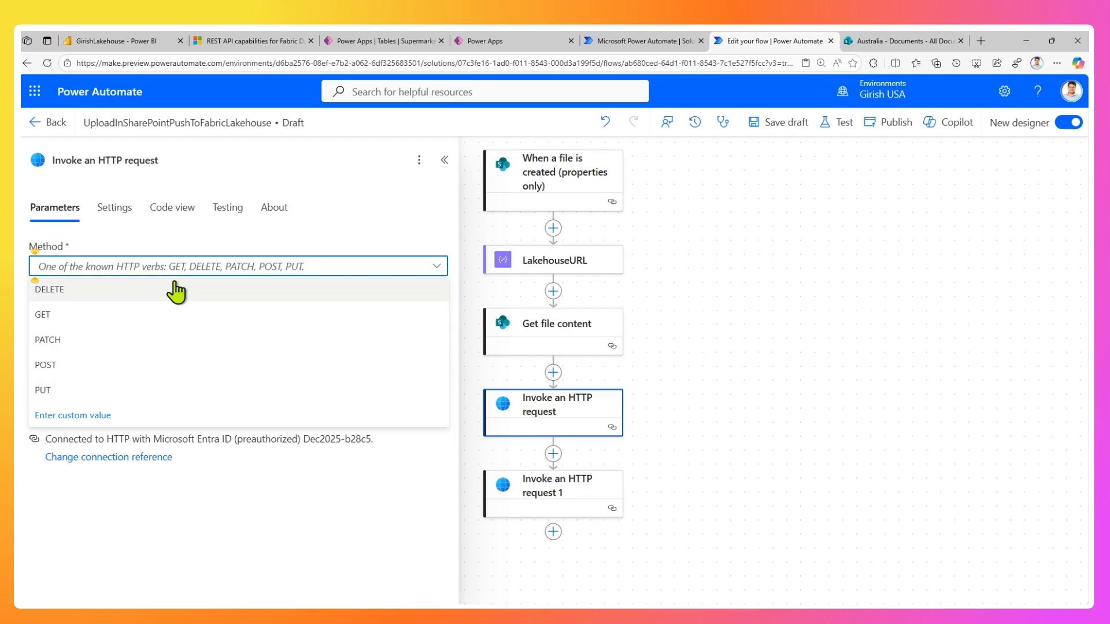
pyautogui.click(48, 390)
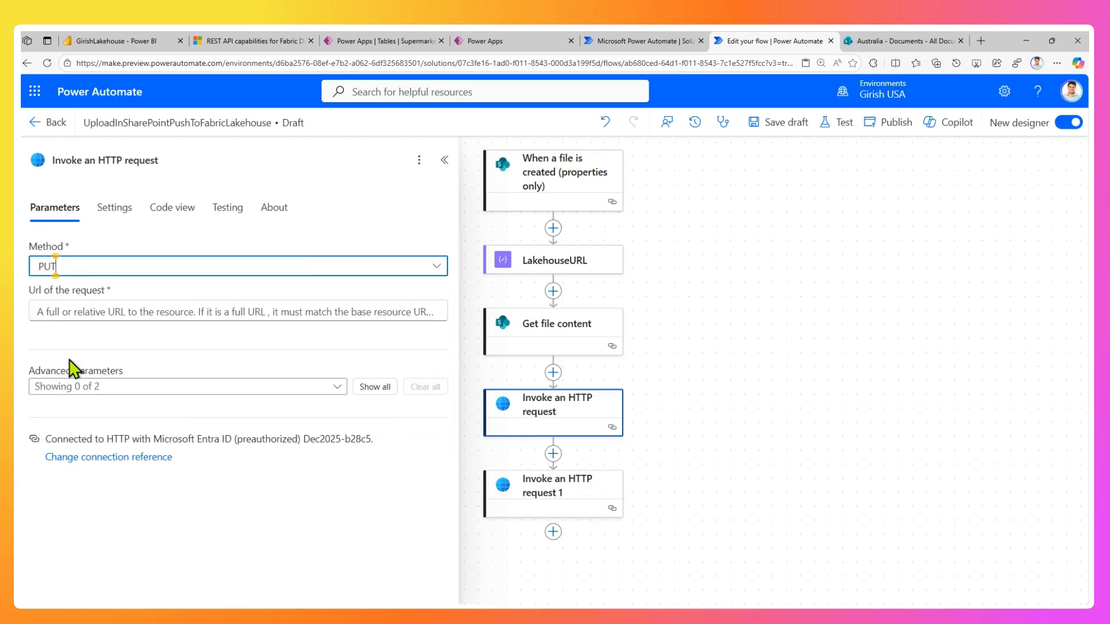
pyautogui.click(78, 311)
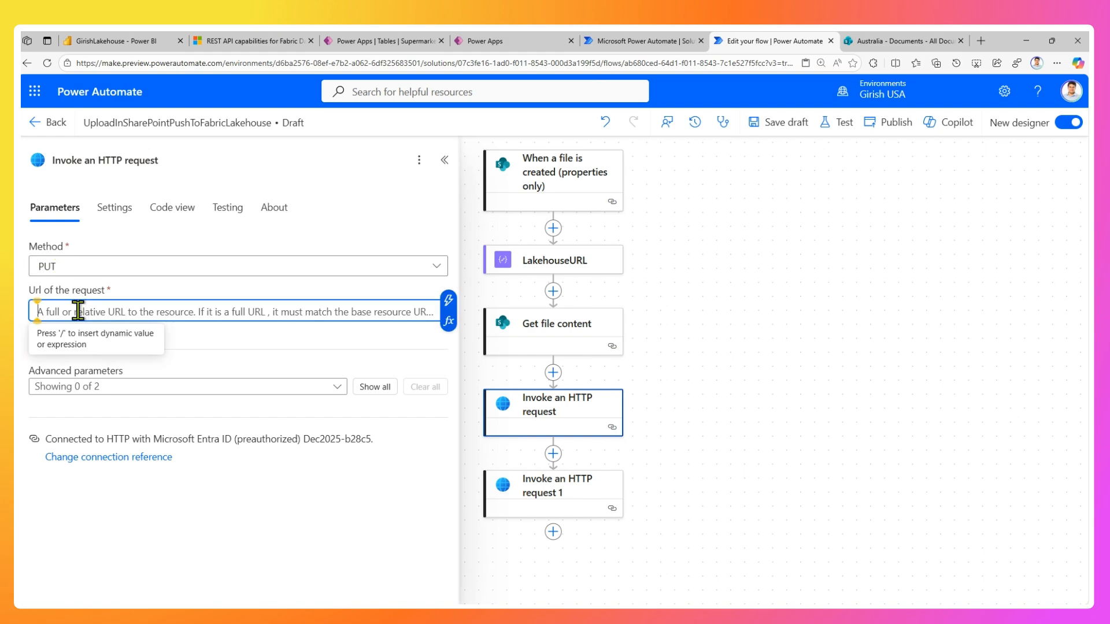
pyautogui.click(448, 300)
pyautogui.click(527, 488)
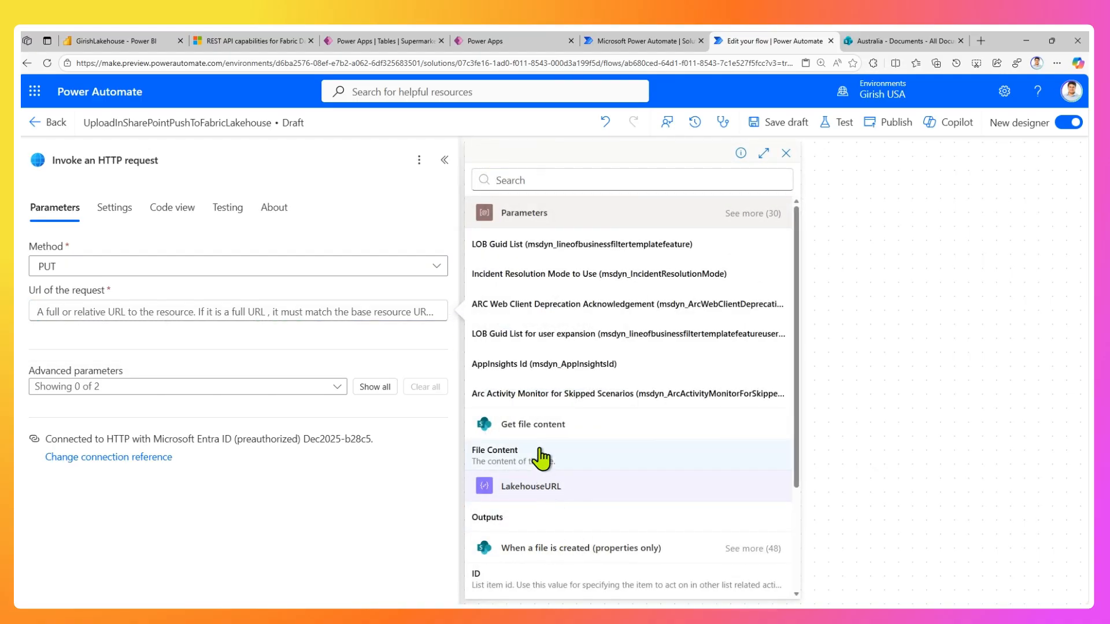
pyautogui.scroll(-2, 540, 503)
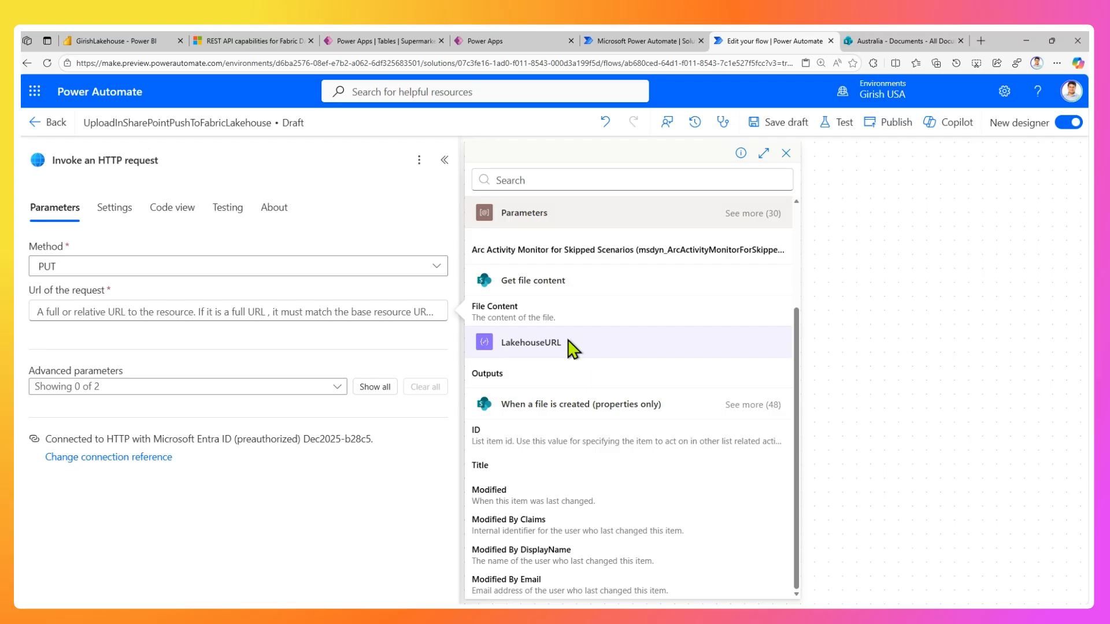
pyautogui.click(512, 379)
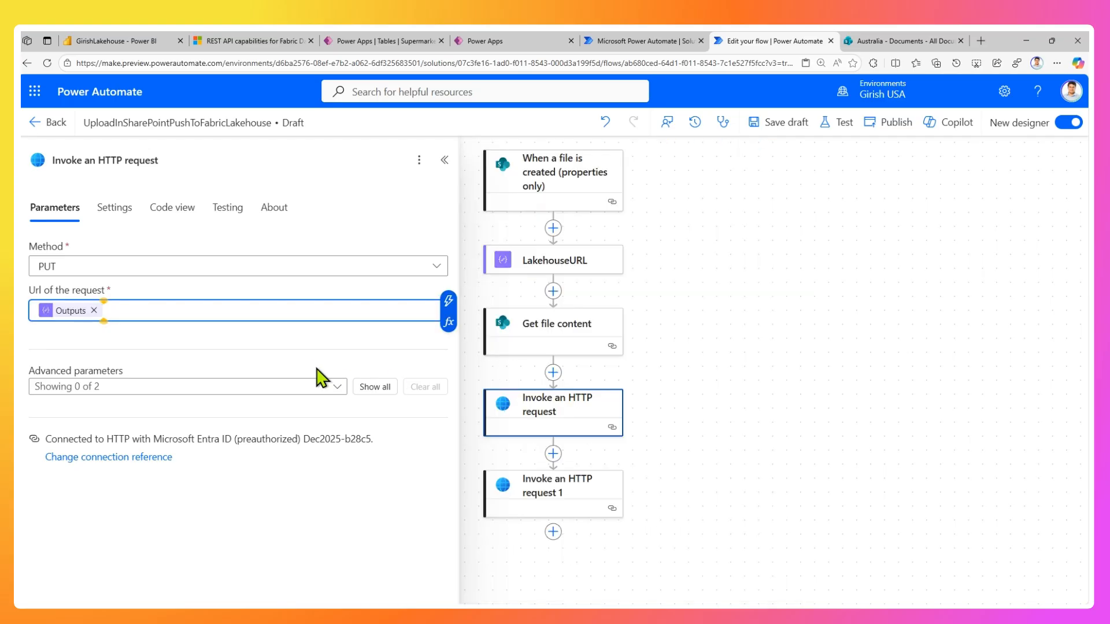
# Append a slash to the Files folder URL in the LakehouseURL action's input.
pyautogui.click(556, 260)
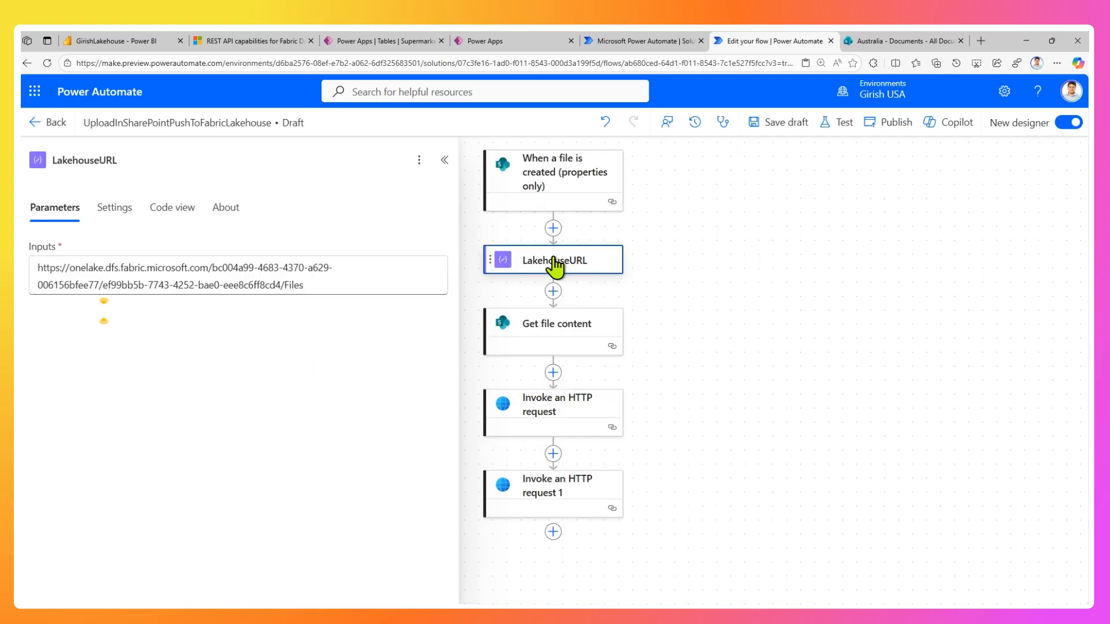
pyautogui.click(306, 284)
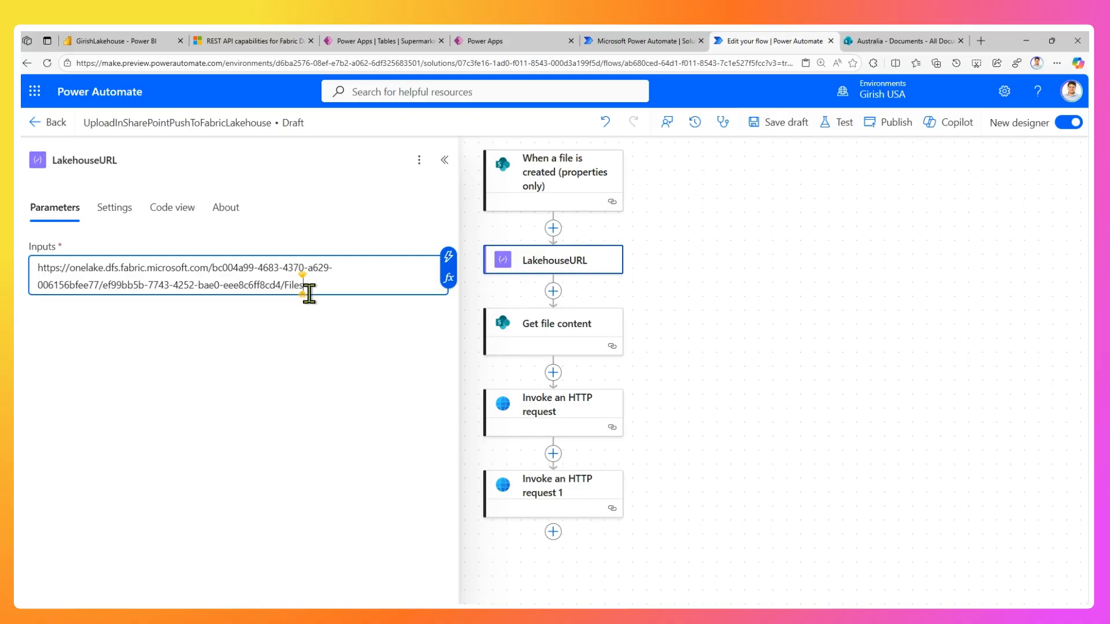
pyautogui.write('/')
# Complete the first Invoke an HTTP request's URL with the trigger's File name with extension followed by ?resource=file.
pyautogui.click(544, 410)
pyautogui.click(114, 309)
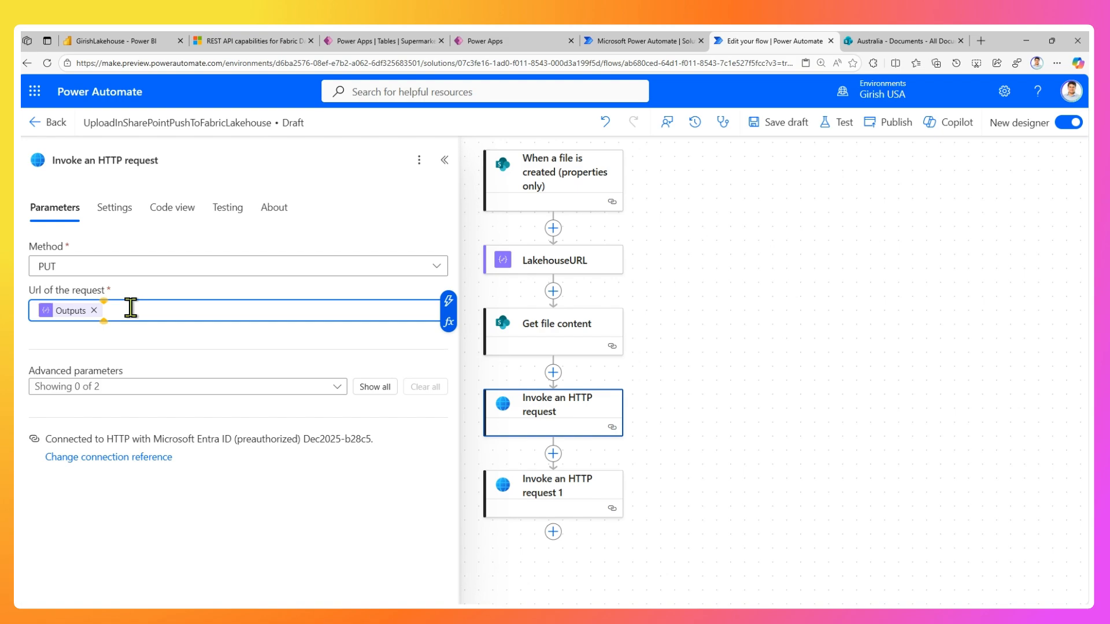
pyautogui.click(448, 300)
pyautogui.write('file')
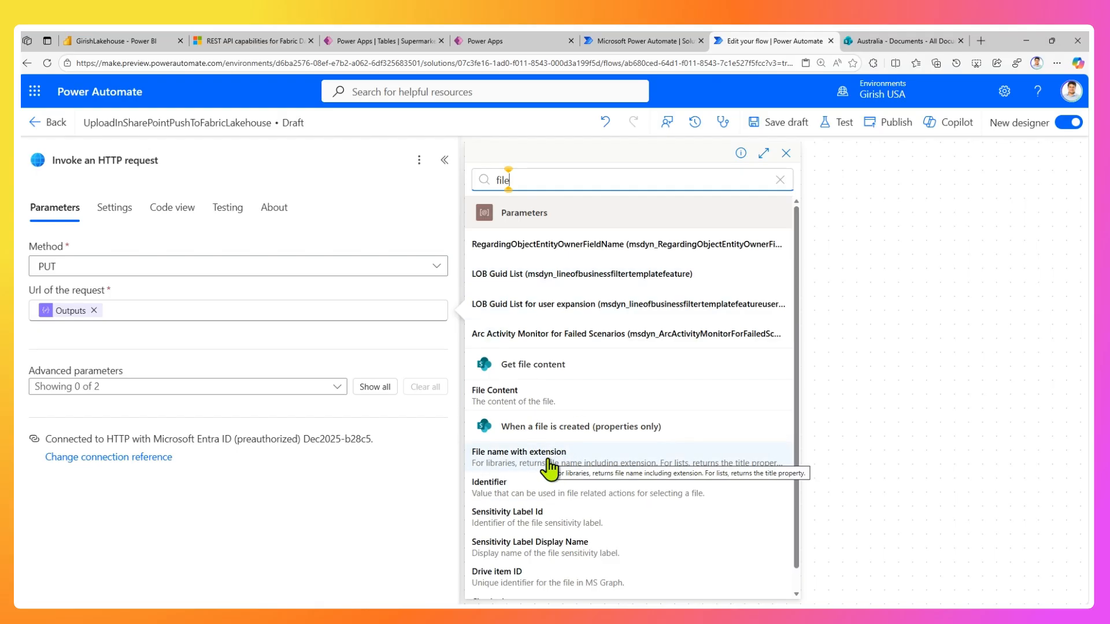
pyautogui.click(550, 461)
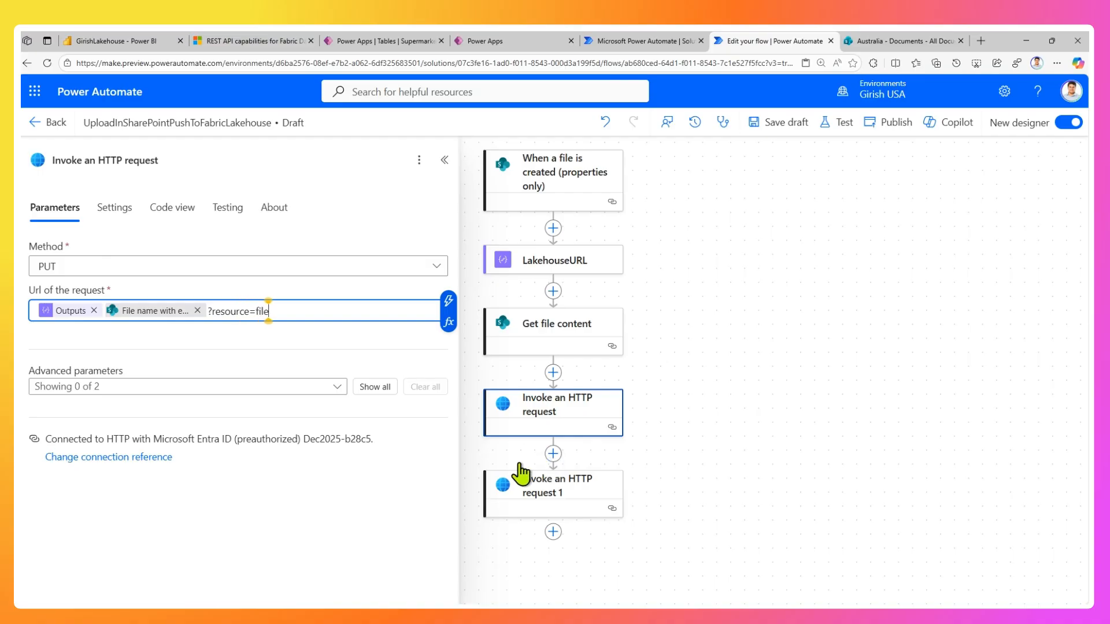
# Set Invoke an HTTP request 1 to PATCH with URL LakehouseURL Outputs, File name with extension and ?action=append&position=0&flush=true.
pyautogui.click(545, 494)
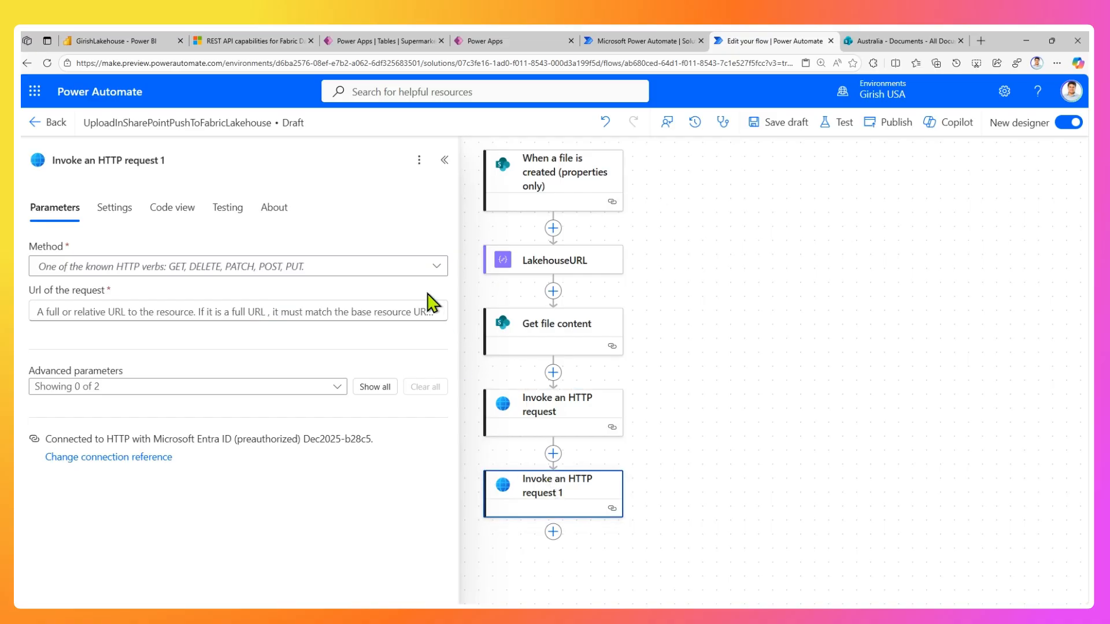
pyautogui.click(410, 270)
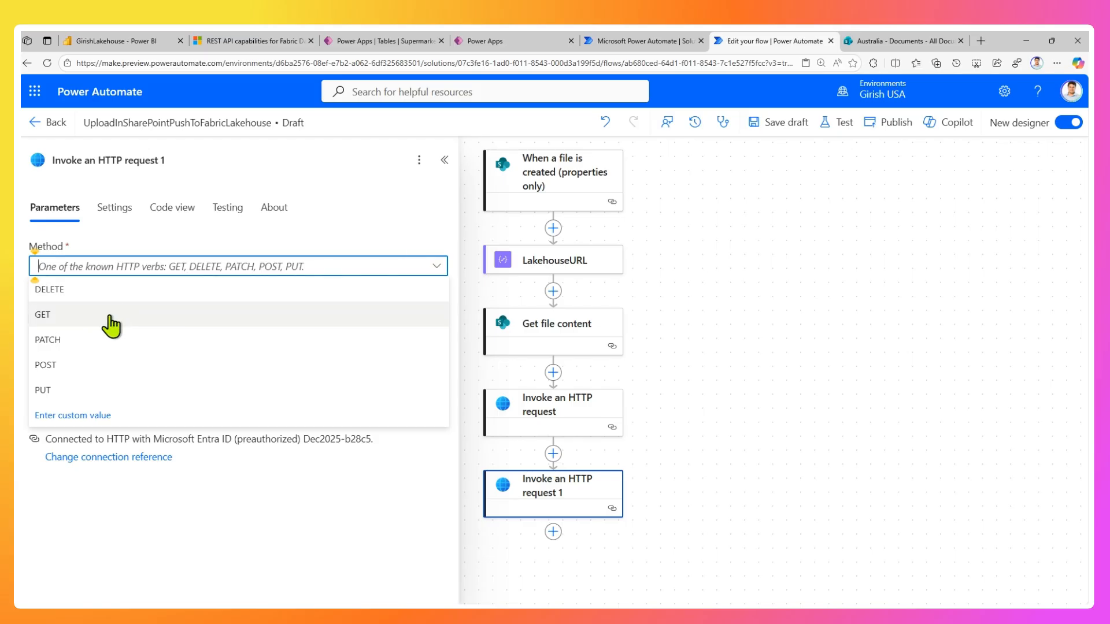
pyautogui.click(91, 343)
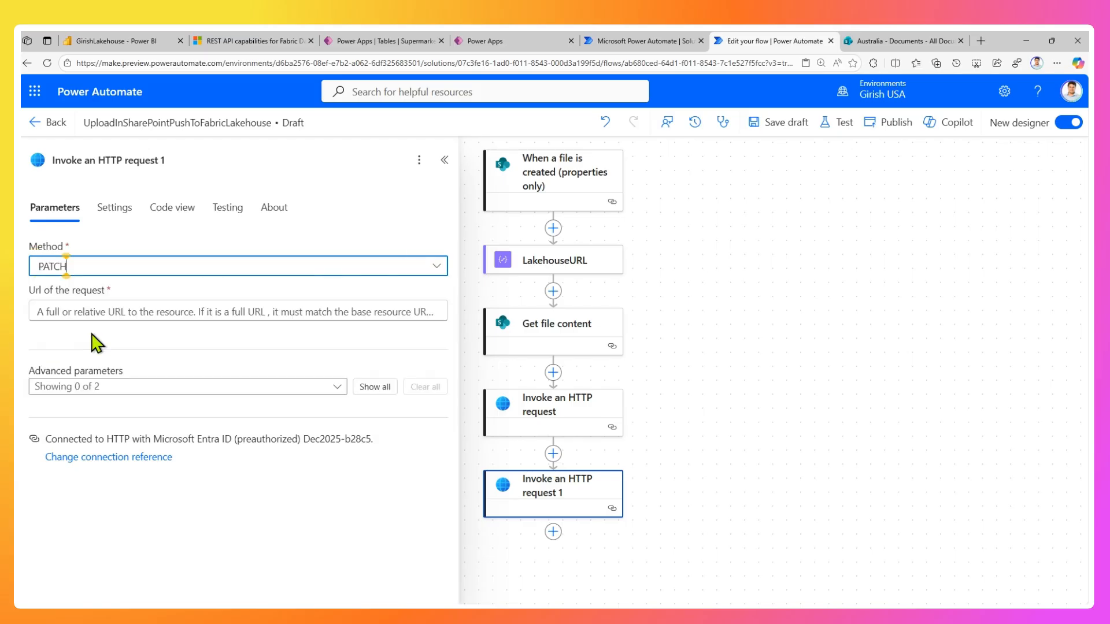
pyautogui.click(110, 312)
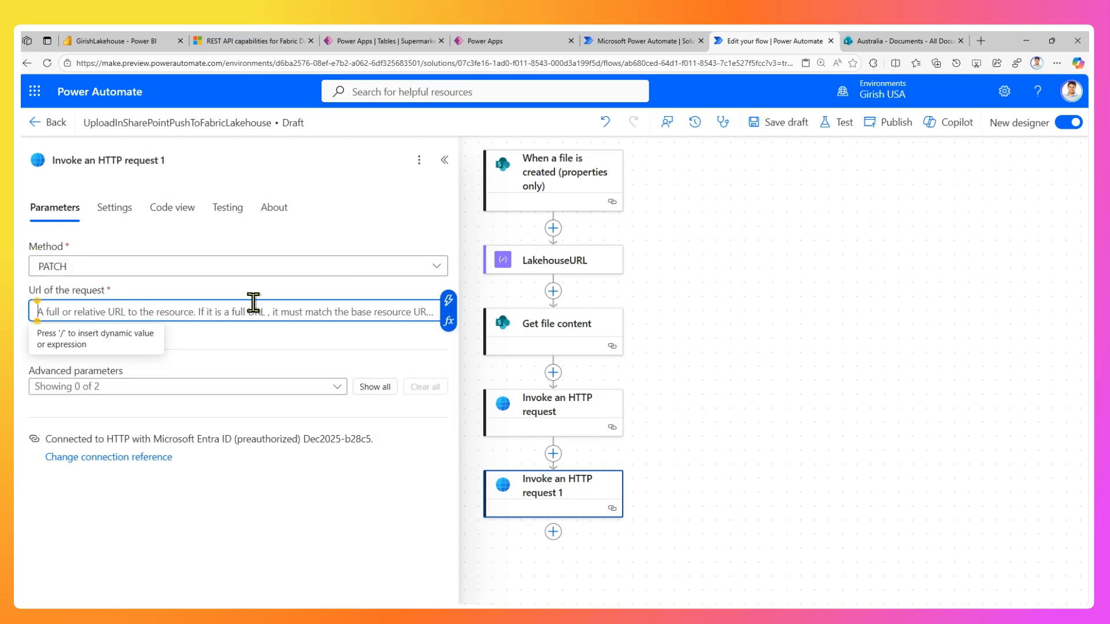
pyautogui.click(448, 303)
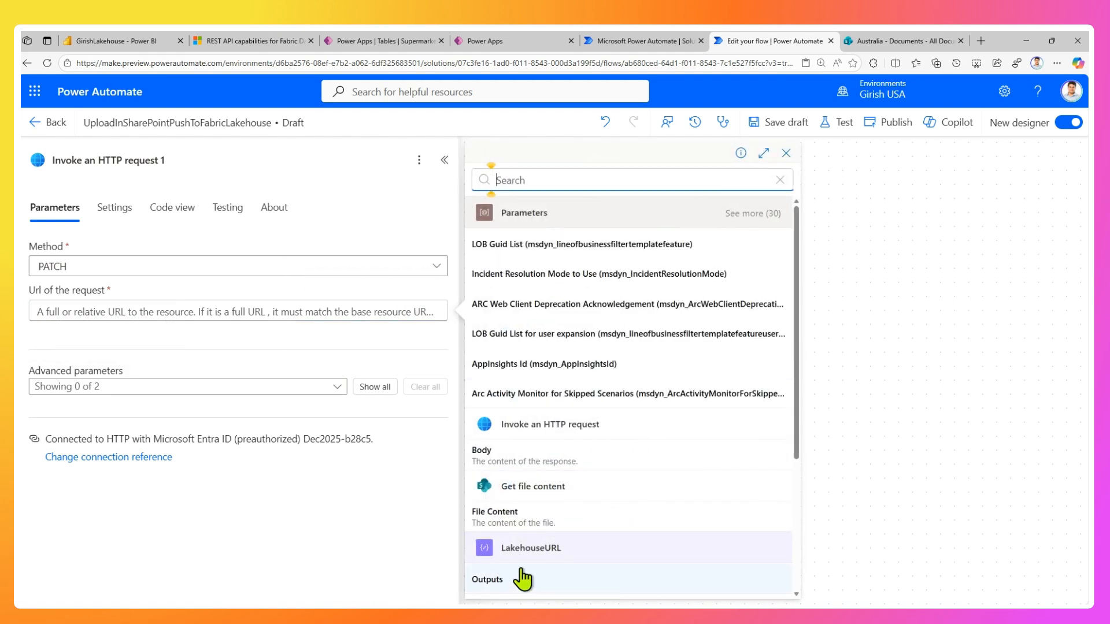
pyautogui.click(523, 577)
pyautogui.click(449, 302)
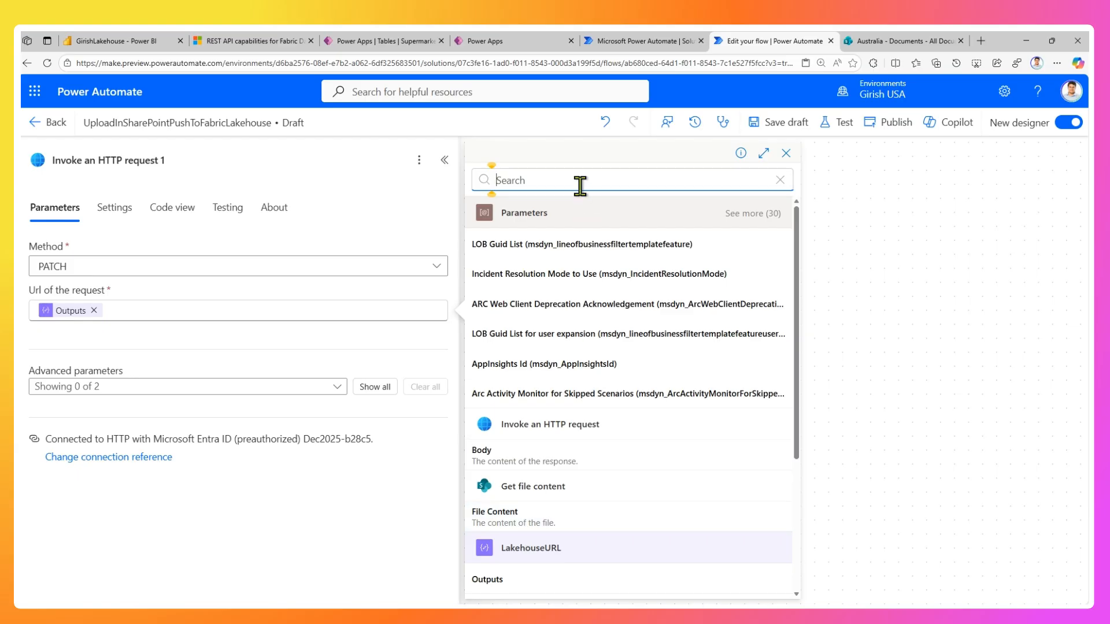
pyautogui.write('filename')
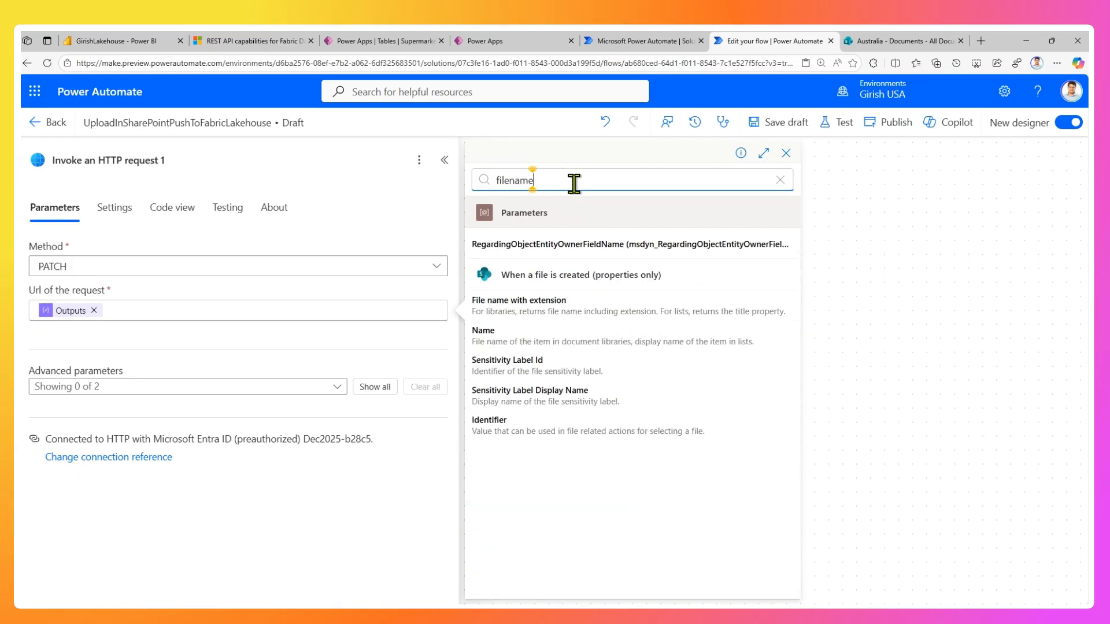
pyautogui.click(597, 297)
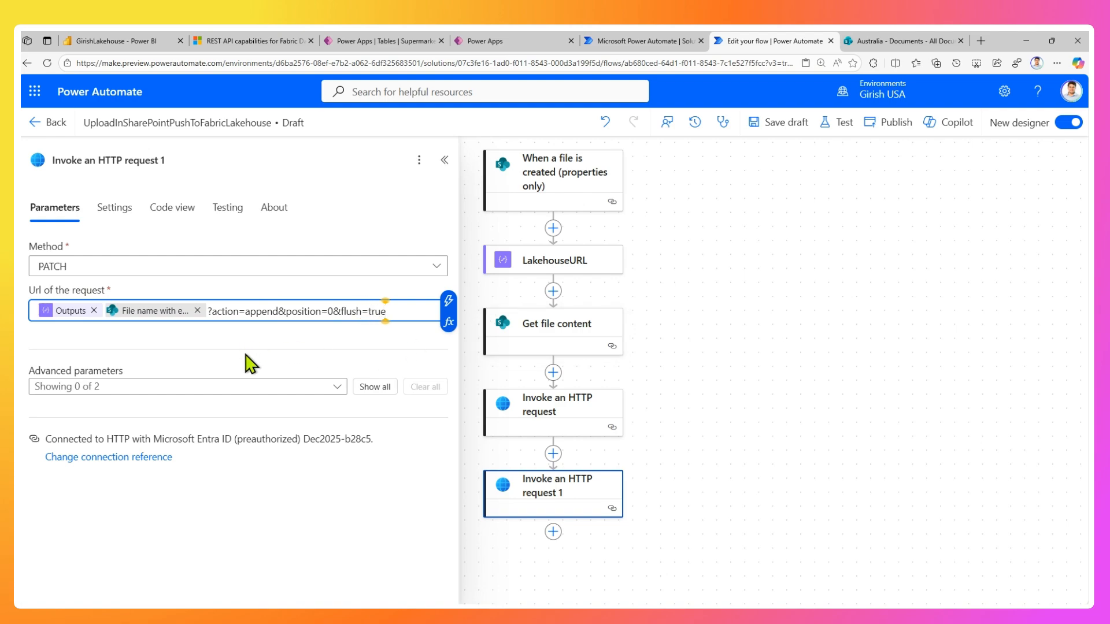
# Show the advanced parameters of Invoke an HTTP request 1 and set the request body to File Content from Get file content.
pyautogui.click(356, 389)
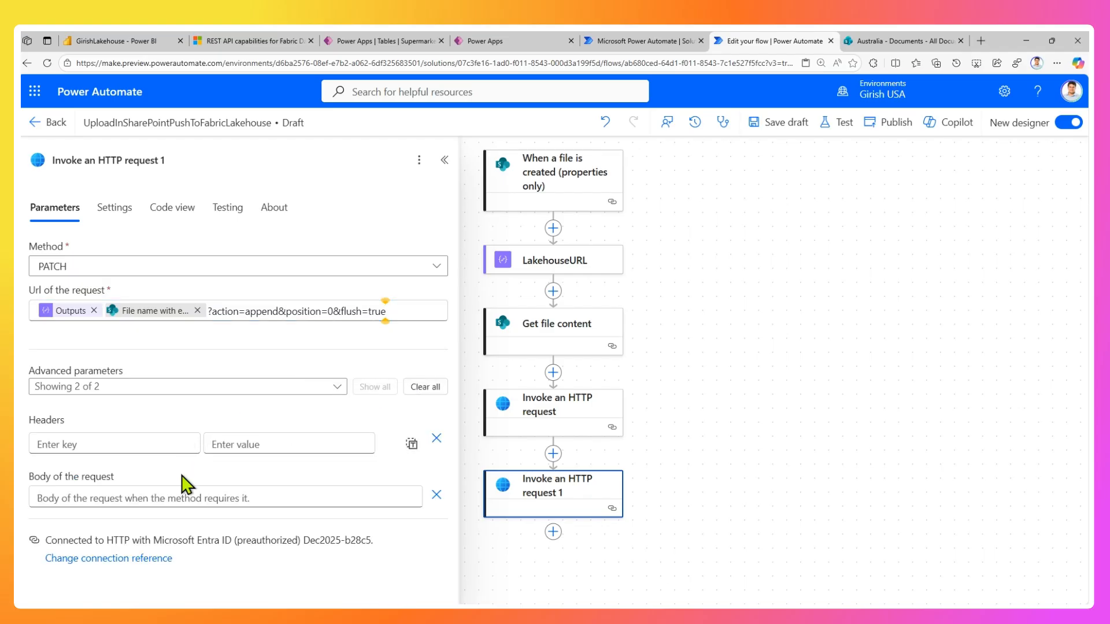
pyautogui.click(167, 498)
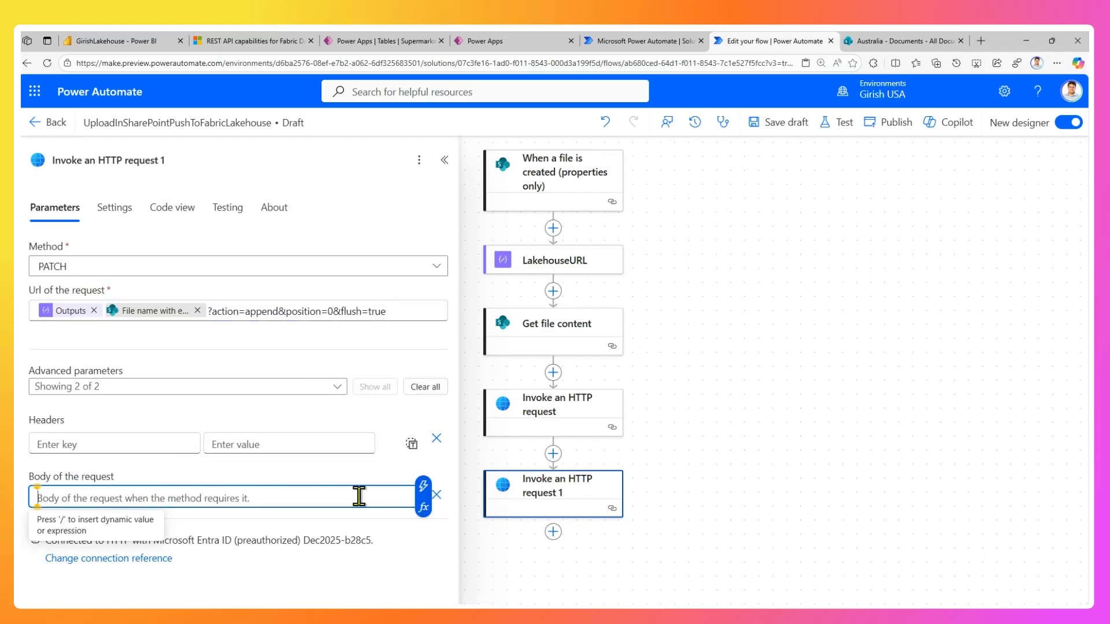
pyautogui.click(424, 495)
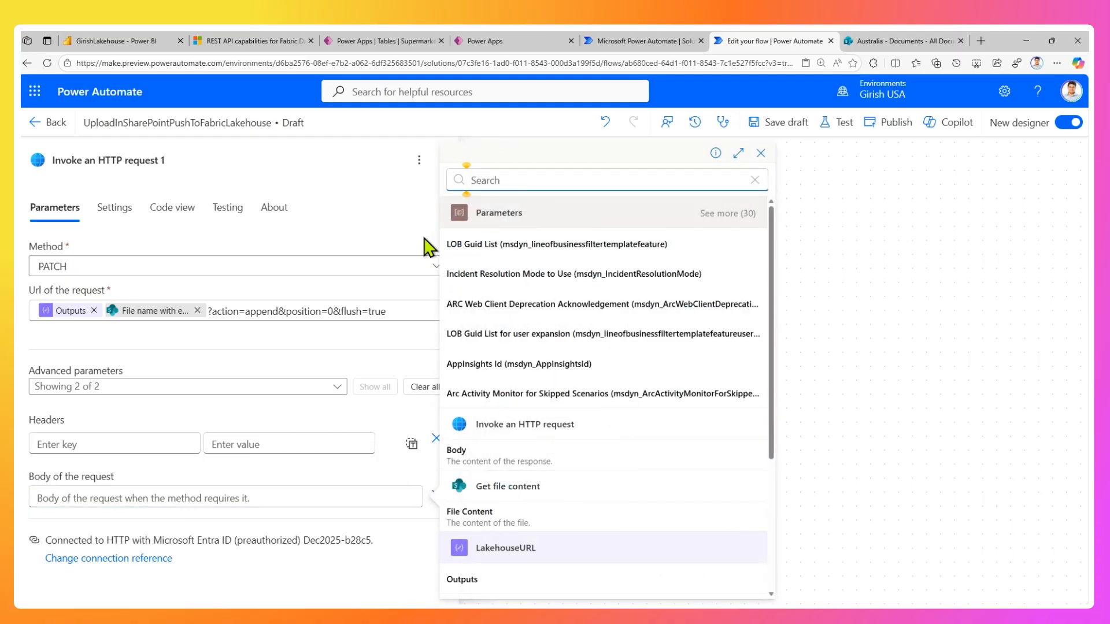
pyautogui.write('file')
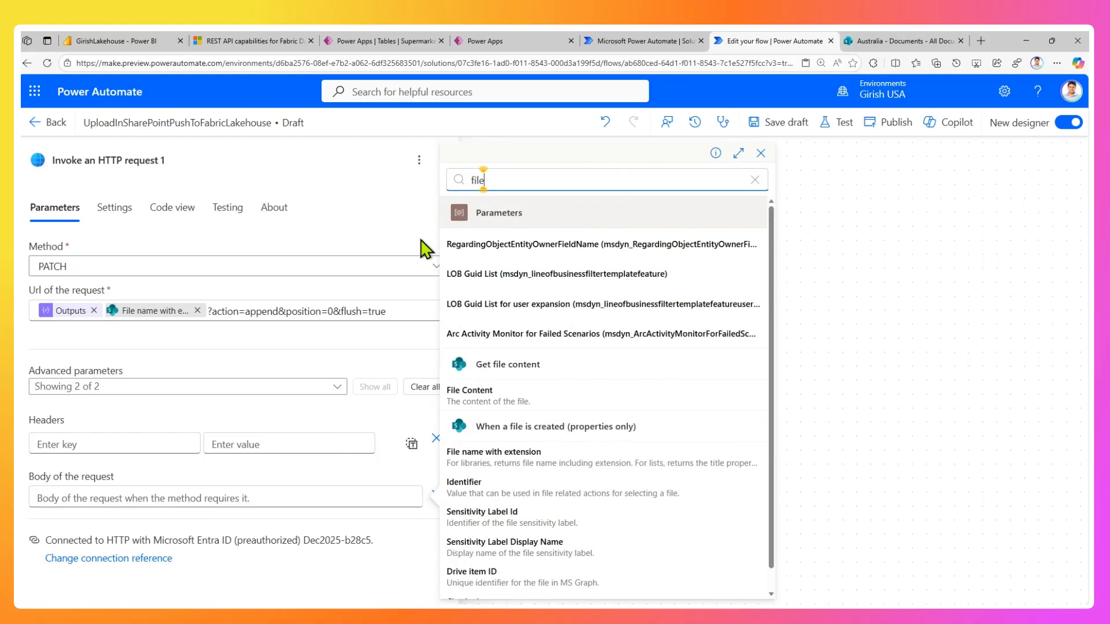
pyautogui.click(496, 405)
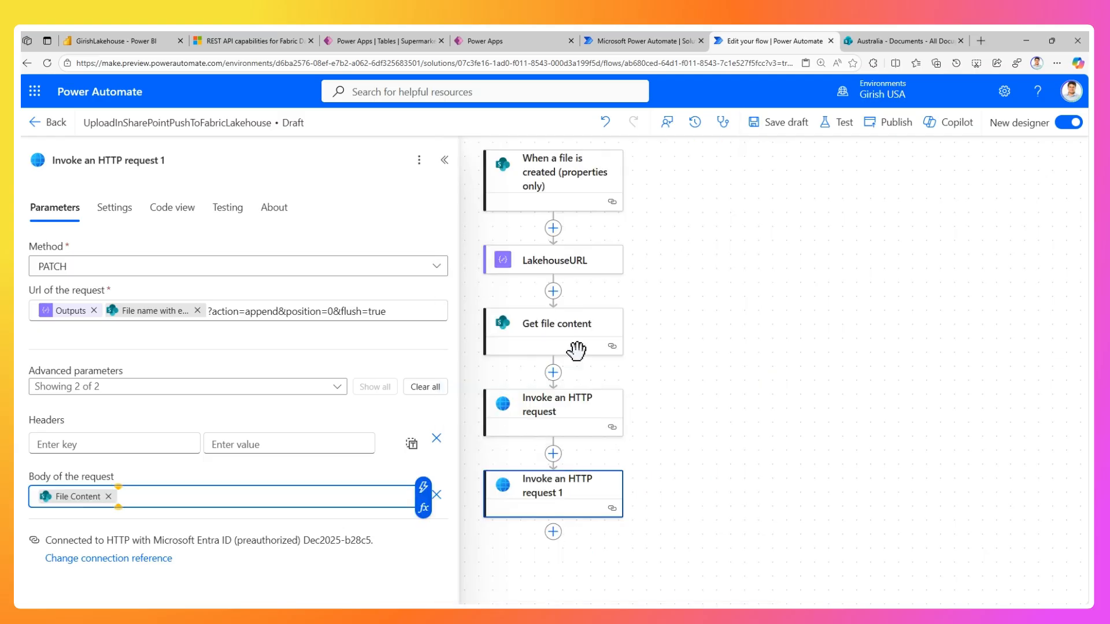
# Save the flow draft and publish the flow.
pyautogui.click(781, 142)
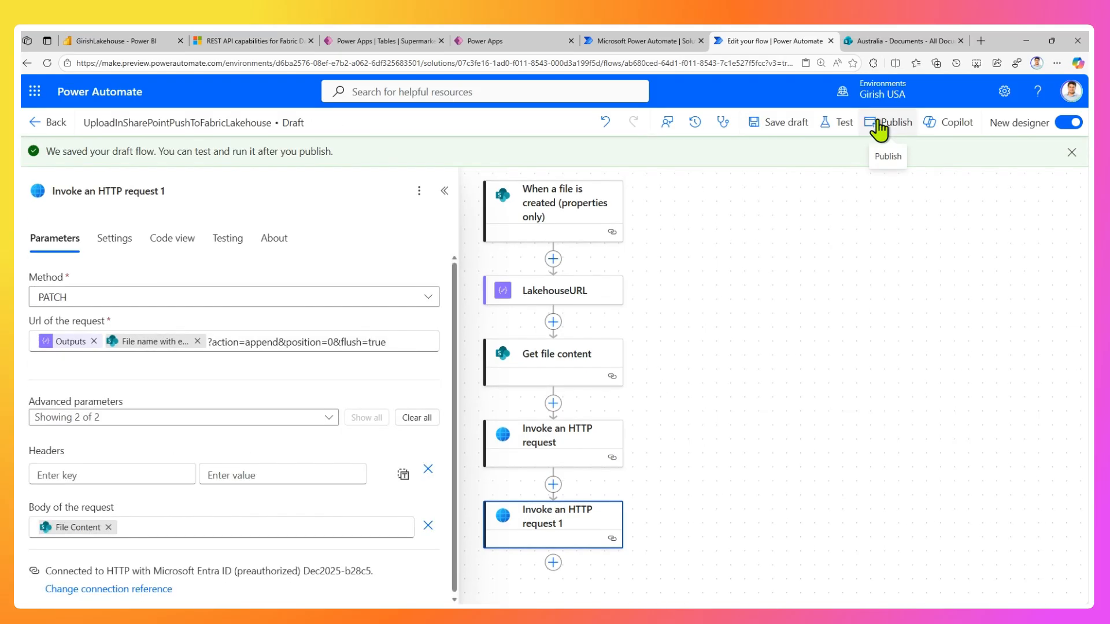
pyautogui.click(877, 121)
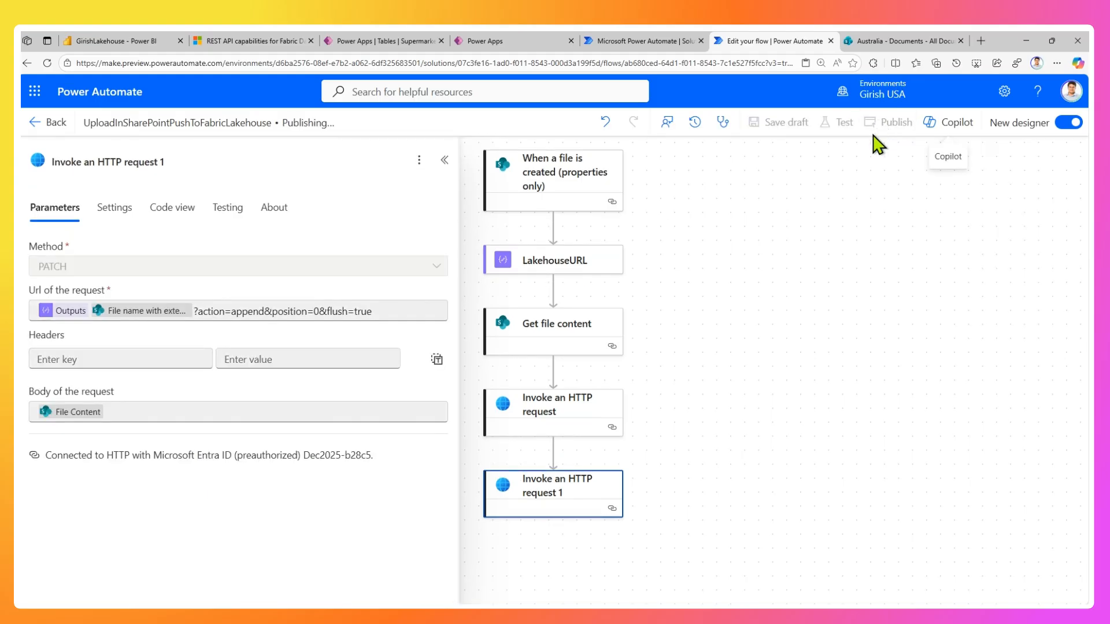
# Review the parameters of the trigger, LakehouseURL, Get file content and both HTTP requests in order.
pyautogui.click(569, 188)
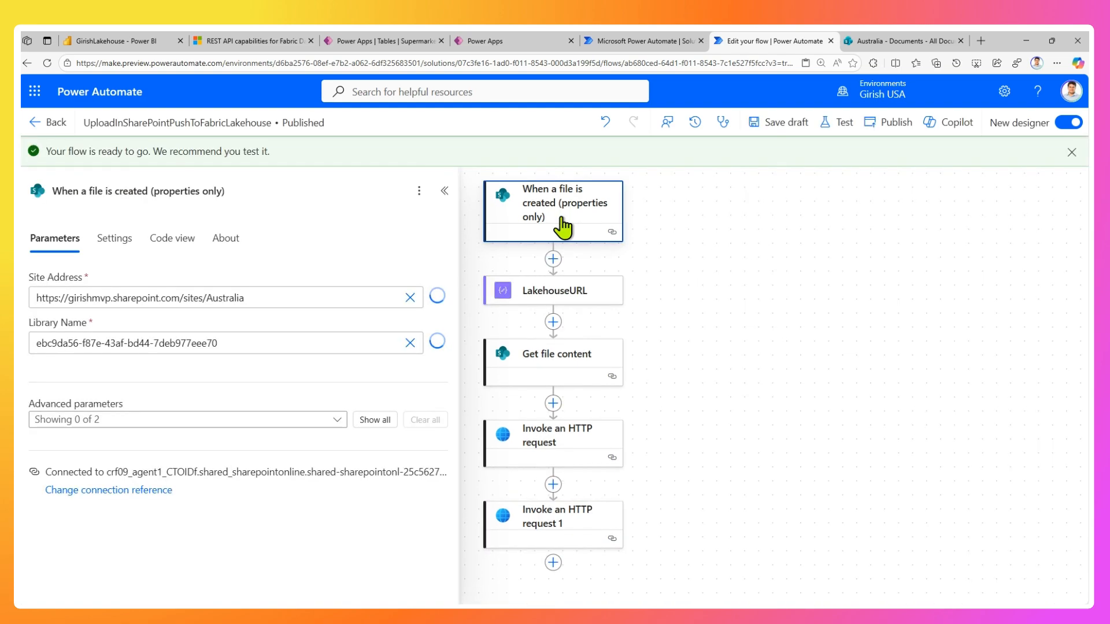
pyautogui.click(573, 295)
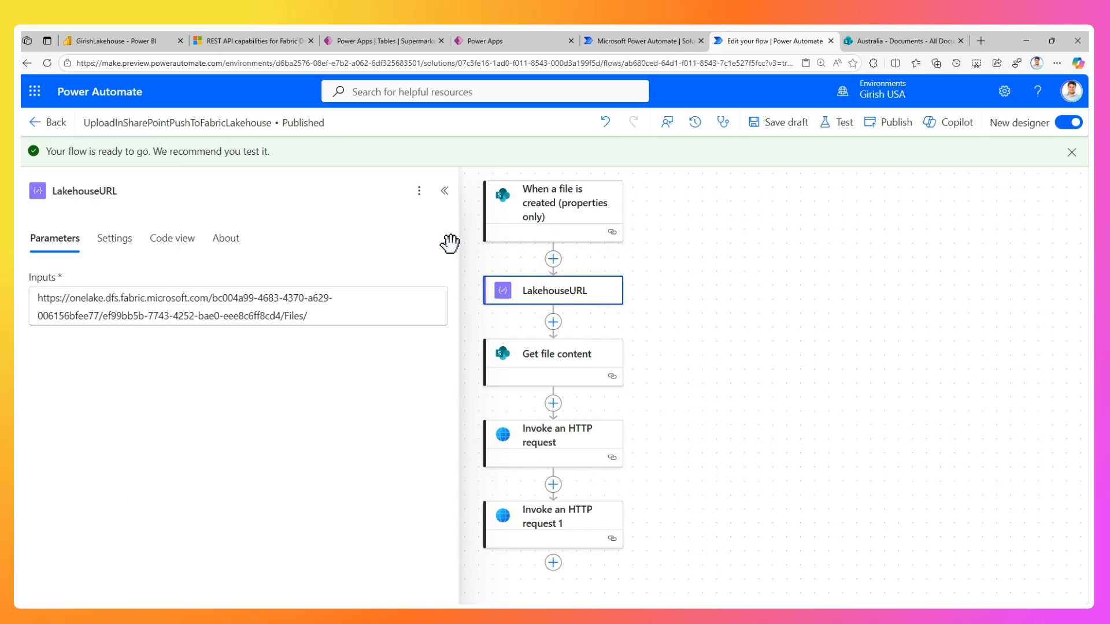
pyautogui.click(544, 364)
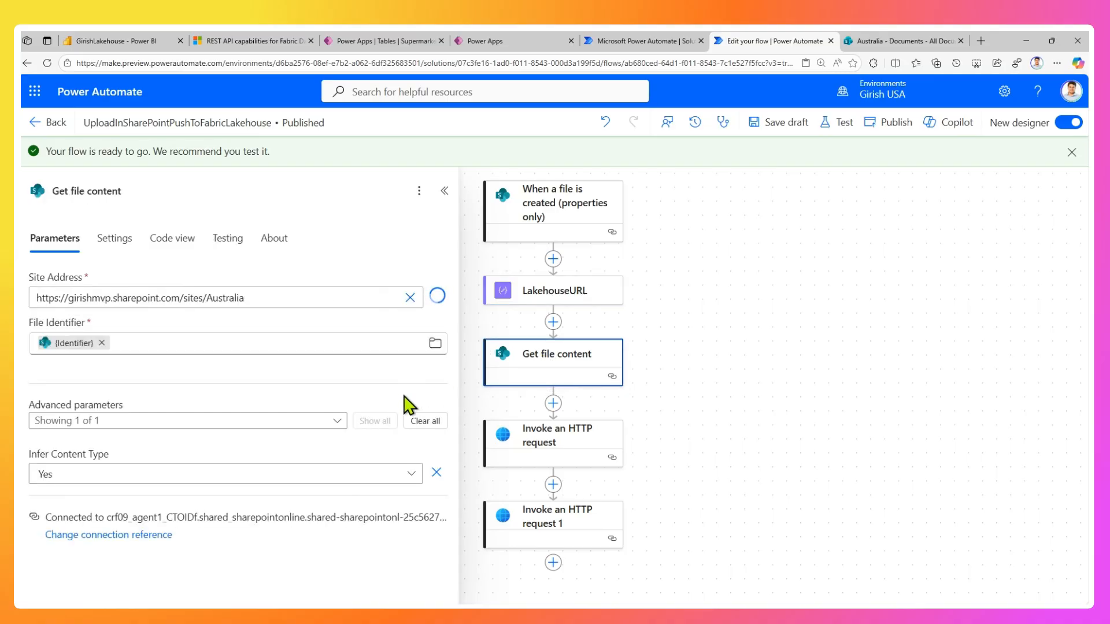
pyautogui.click(536, 455)
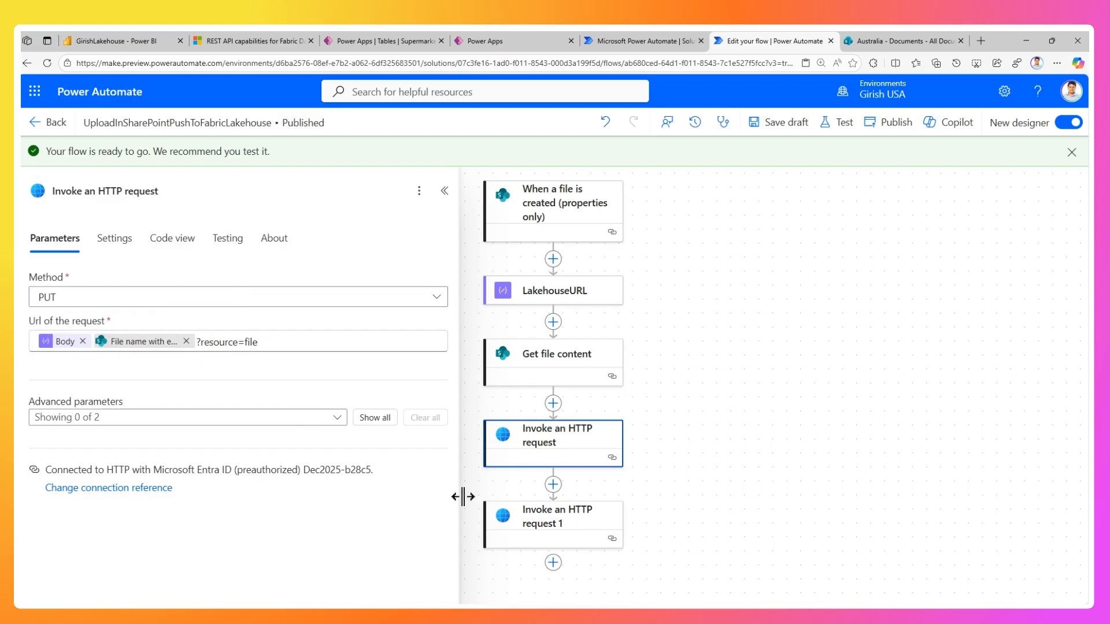
pyautogui.click(527, 523)
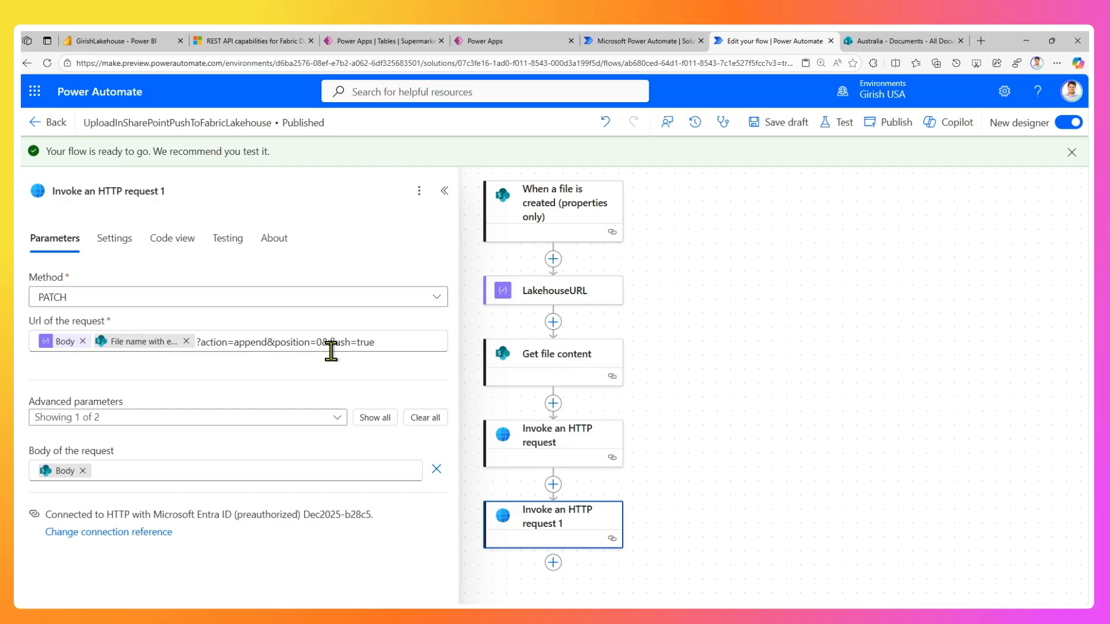
# Publish the flow again and switch to the Australia SharePoint document library.
pyautogui.click(894, 122)
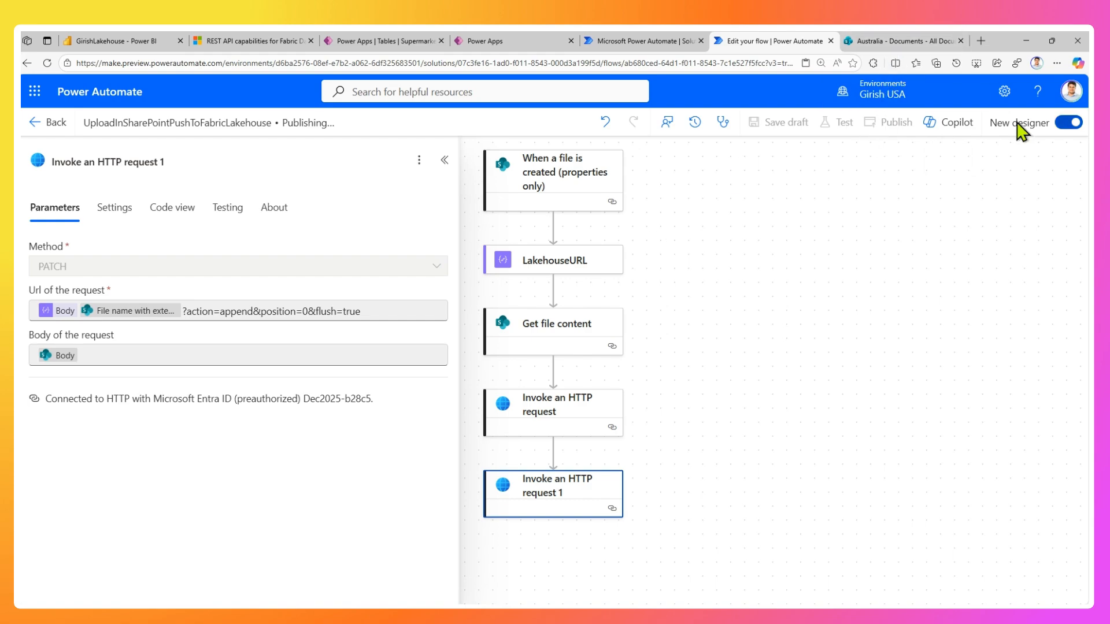
pyautogui.click(900, 41)
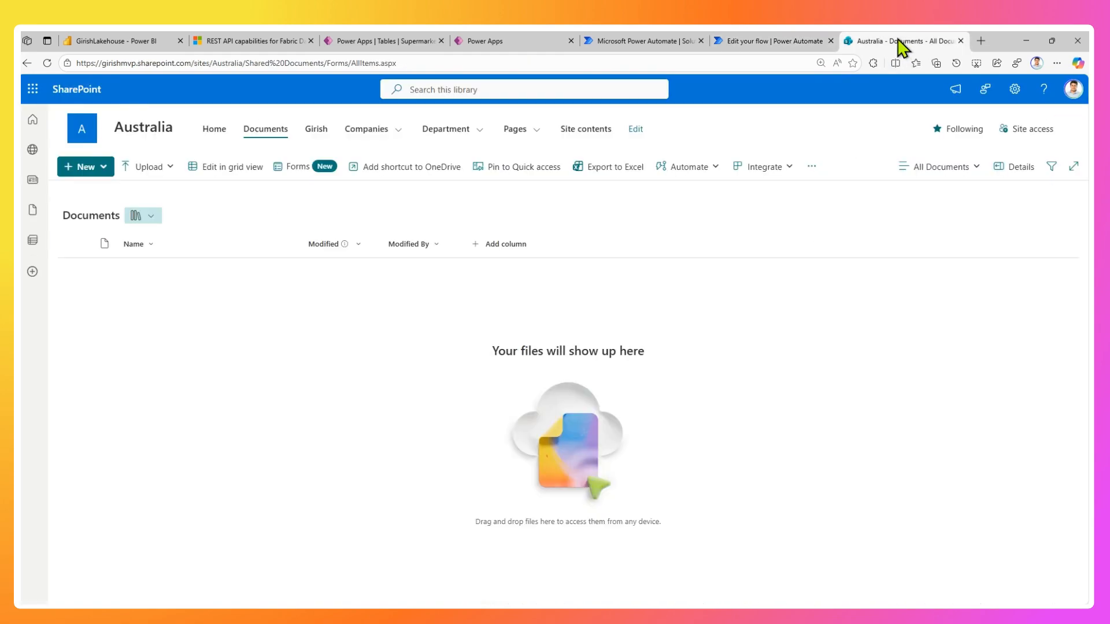
pyautogui.click(155, 170)
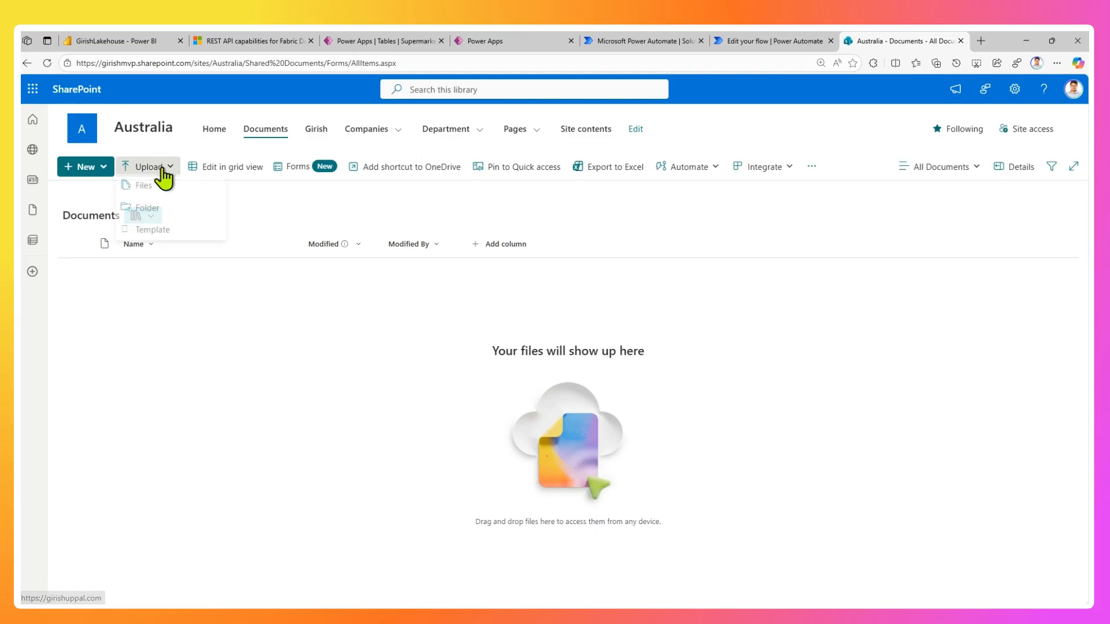
pyautogui.click(154, 195)
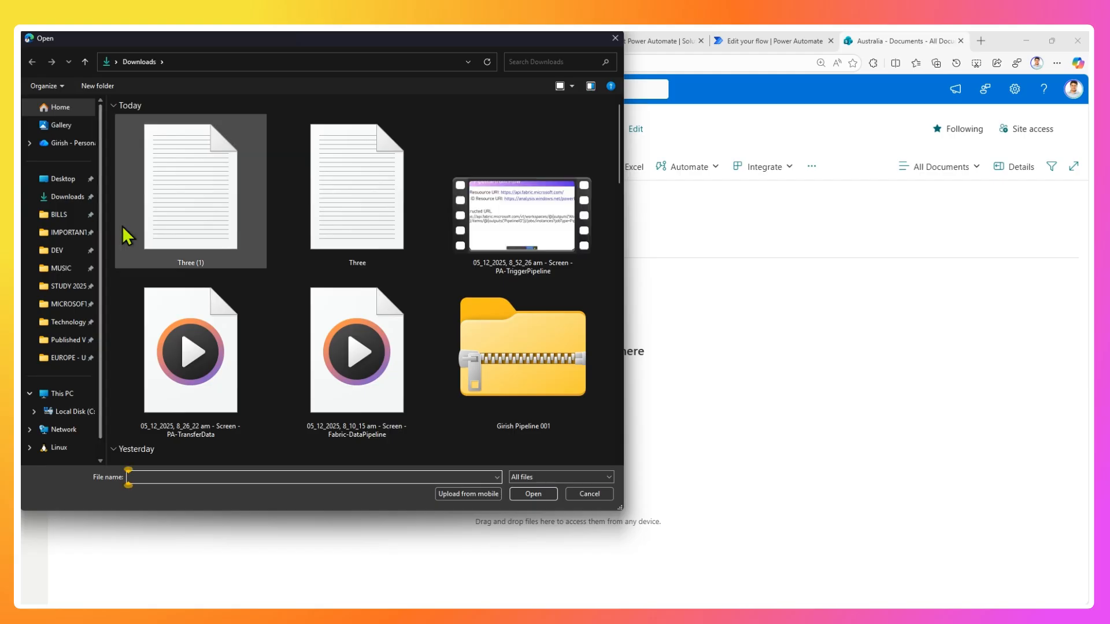
pyautogui.click(360, 222)
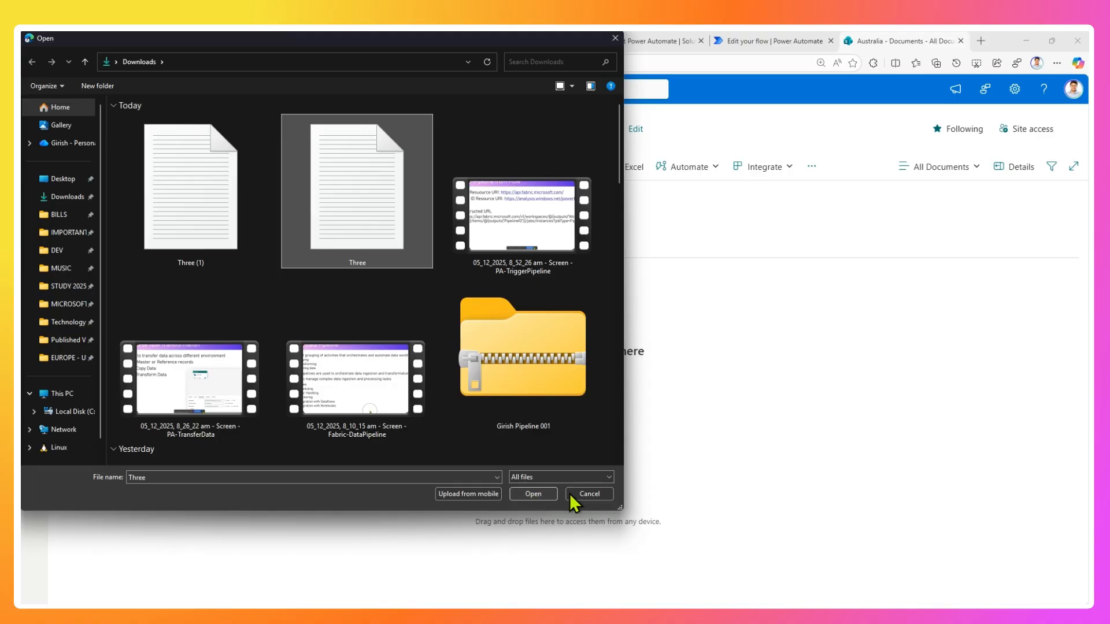
pyautogui.click(584, 494)
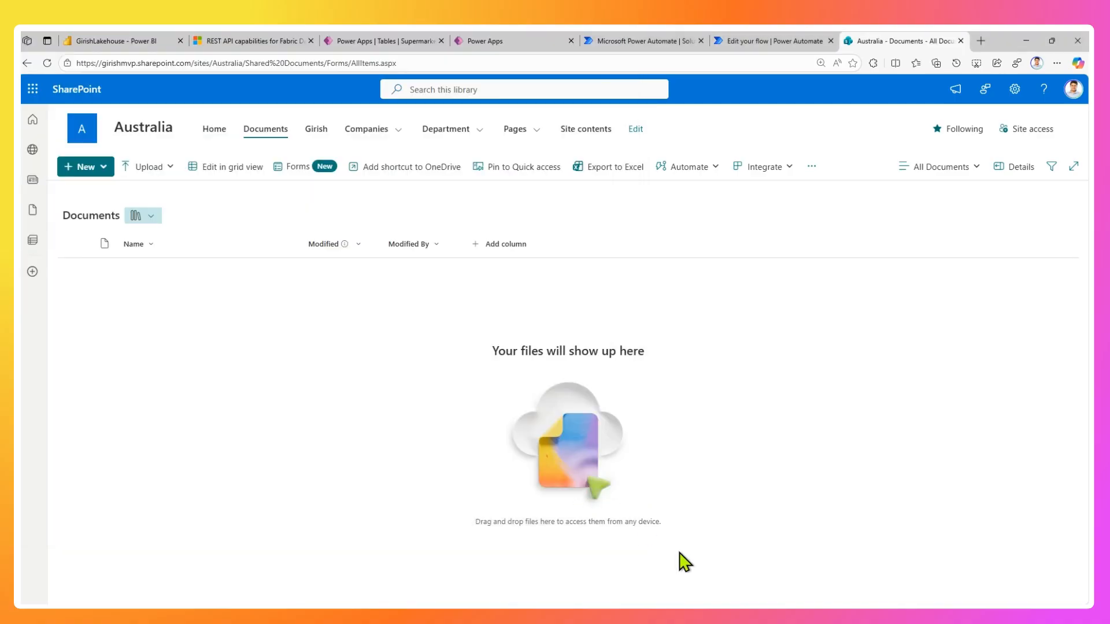
# Check the contents of Three.txt from the Downloads folder in Notepad, and return to the SharePoint library.
pyautogui.hotkey('alt', 'Tab')
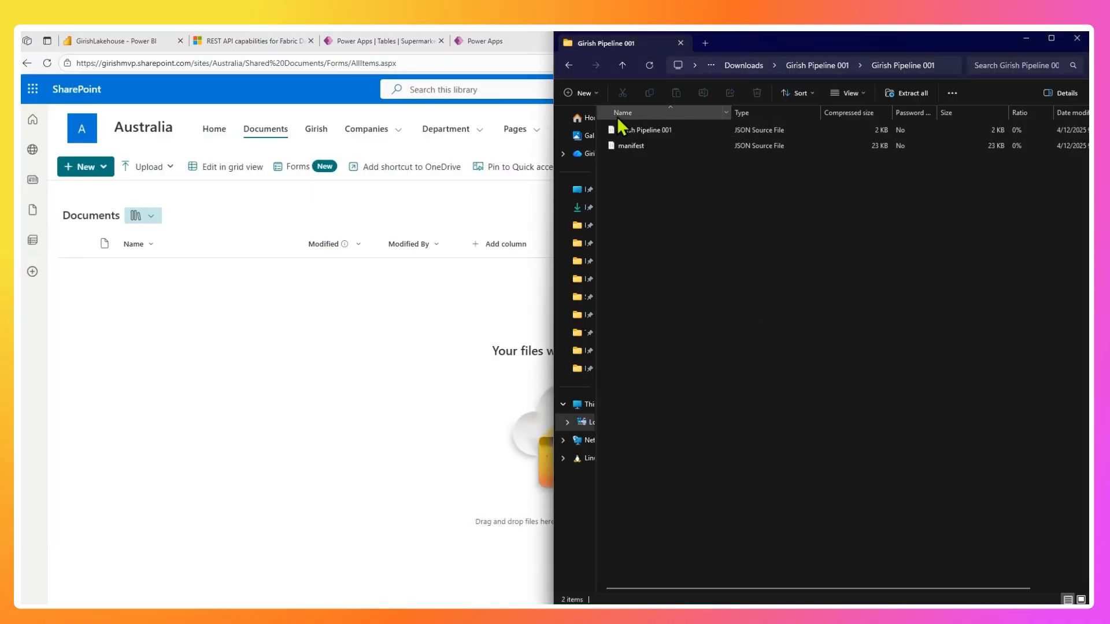
pyautogui.click(578, 207)
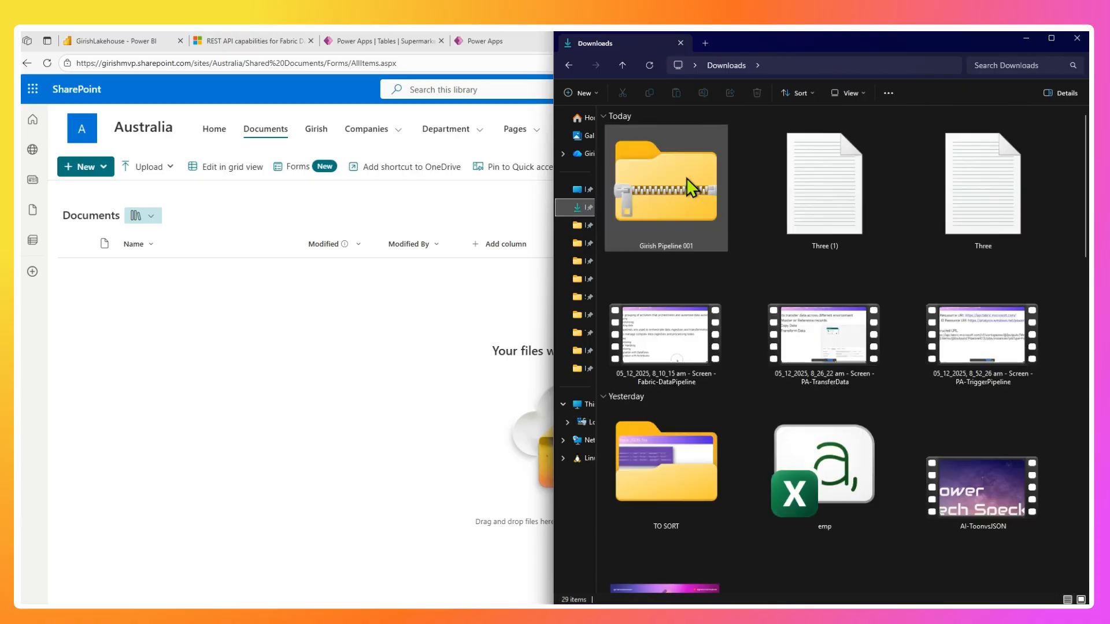
pyautogui.doubleClick(974, 198)
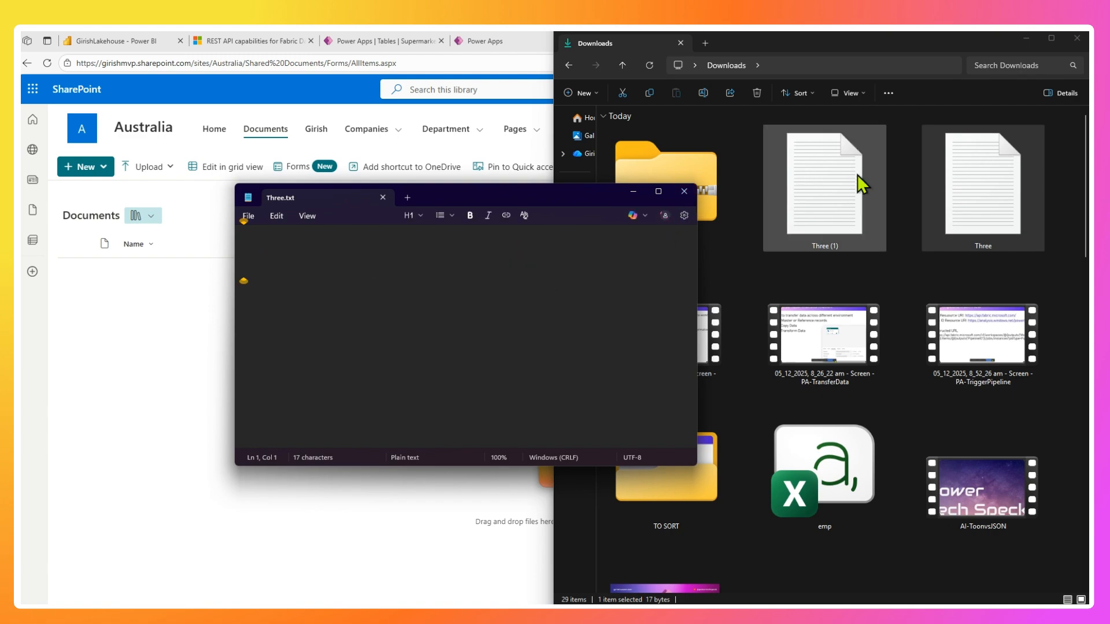
pyautogui.click(685, 190)
pyautogui.click(1024, 38)
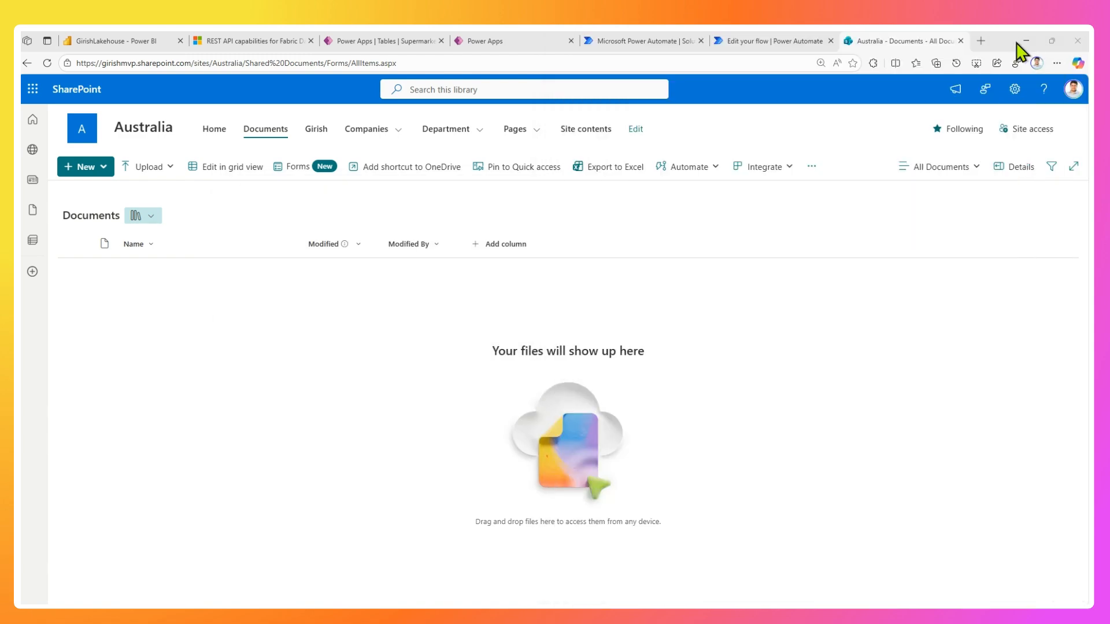
# Upload the file Three.txt to the Australia site's Documents library.
pyautogui.click(162, 171)
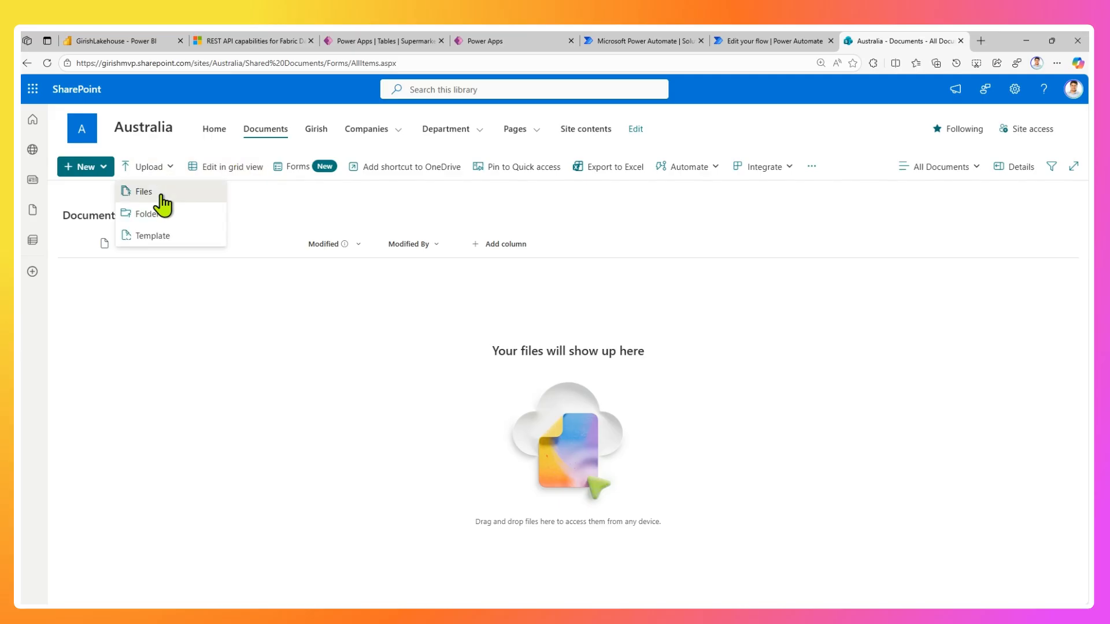
pyautogui.click(168, 202)
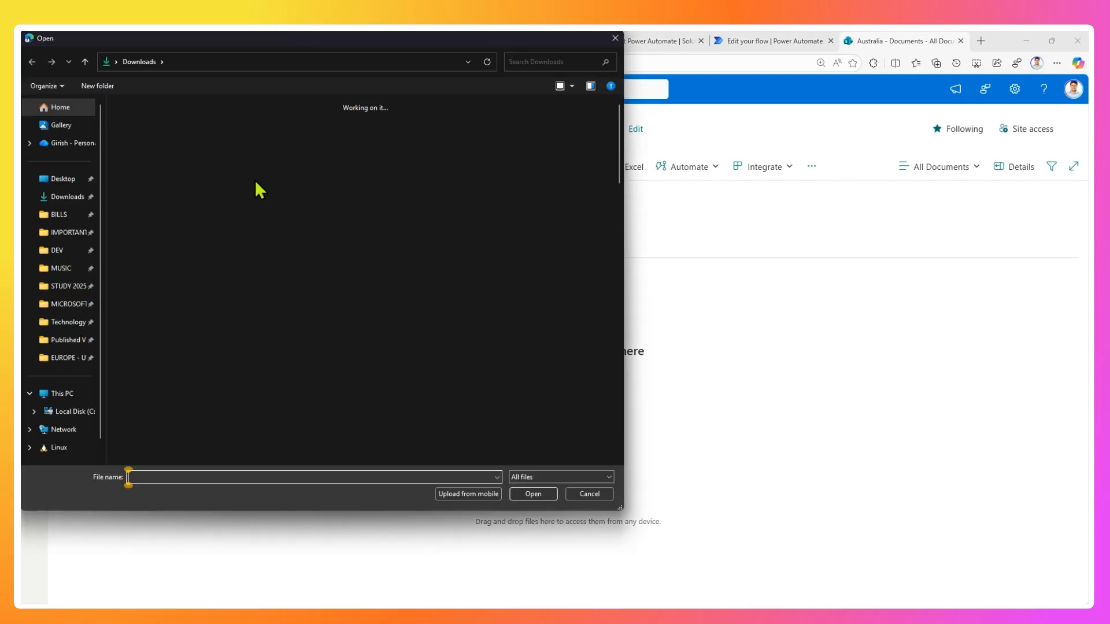
pyautogui.doubleClick(337, 193)
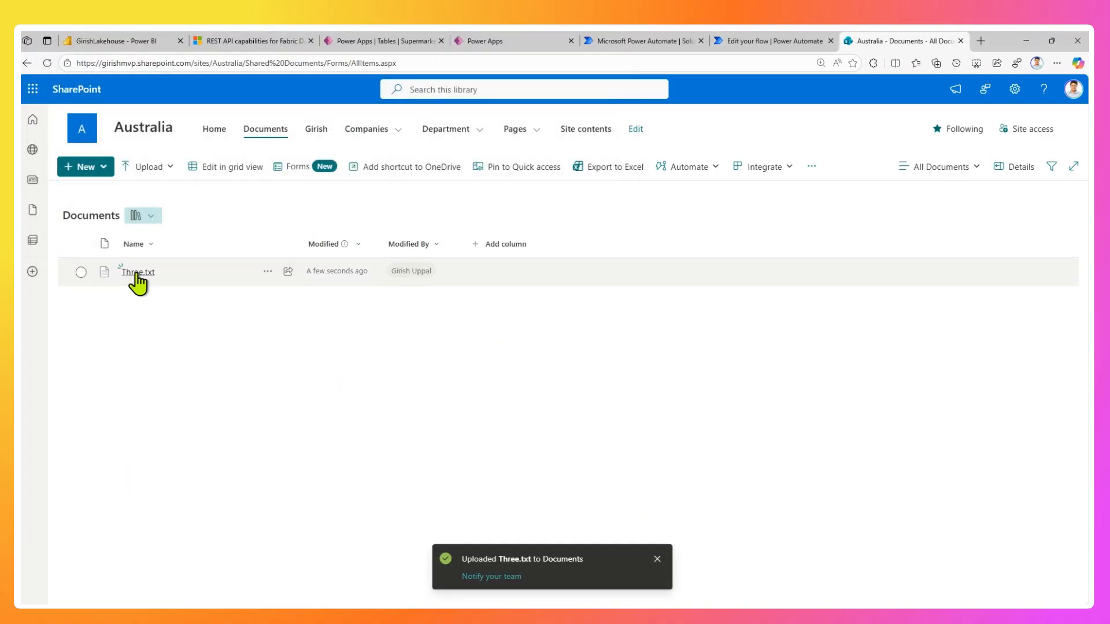
# Switch to Power Automate, leave the flow editor for the flow's details page, and refresh the 28-day run history repeatedly.
pyautogui.click(752, 42)
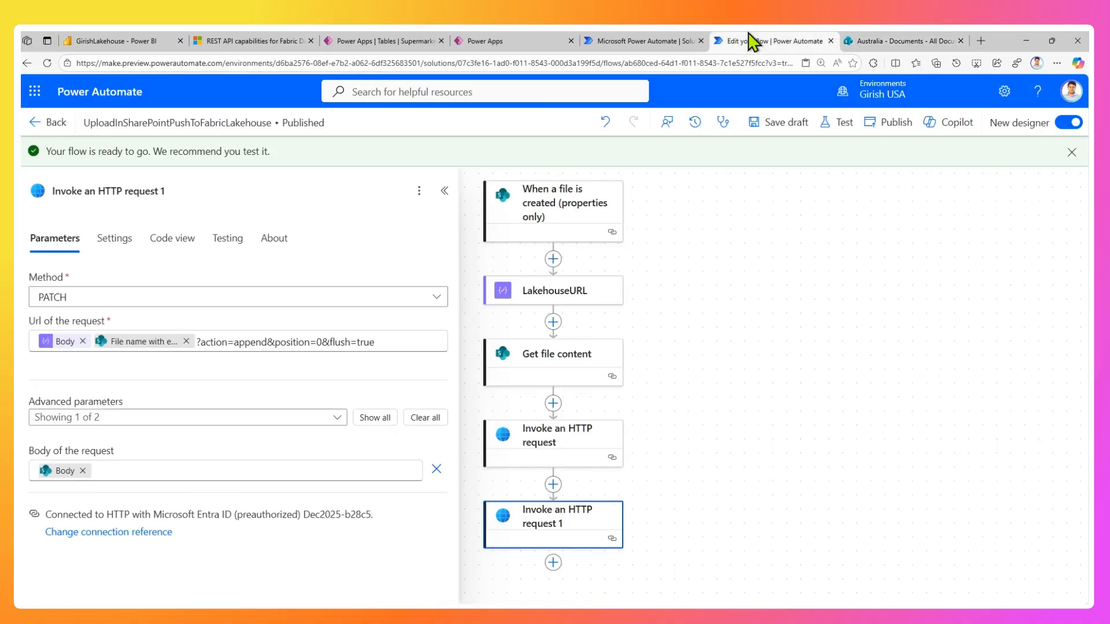
pyautogui.click(51, 123)
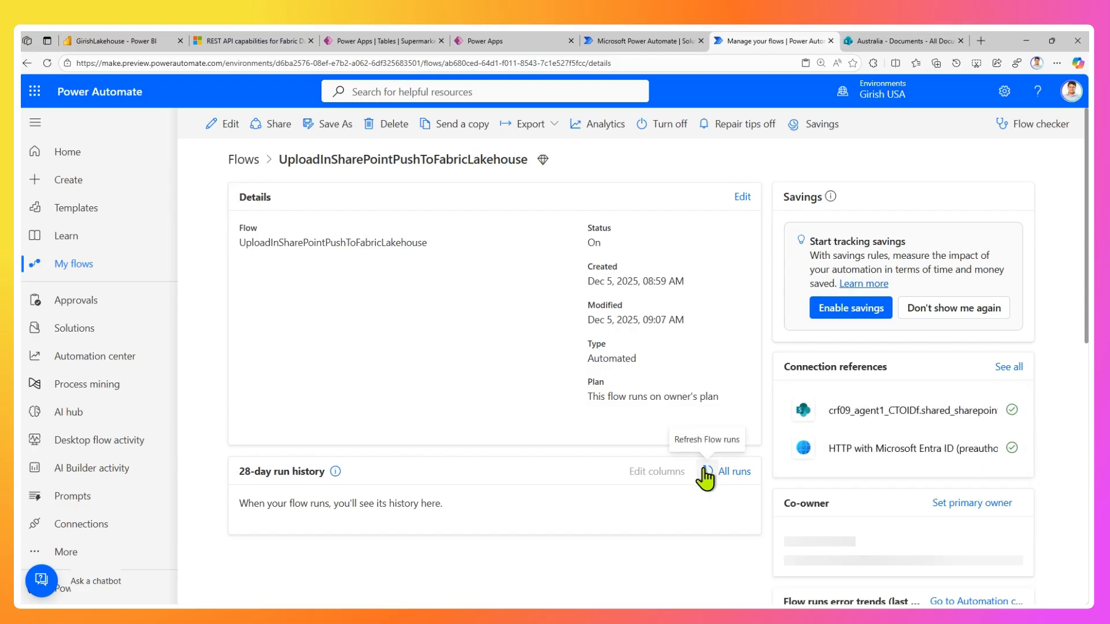
pyautogui.click(706, 472)
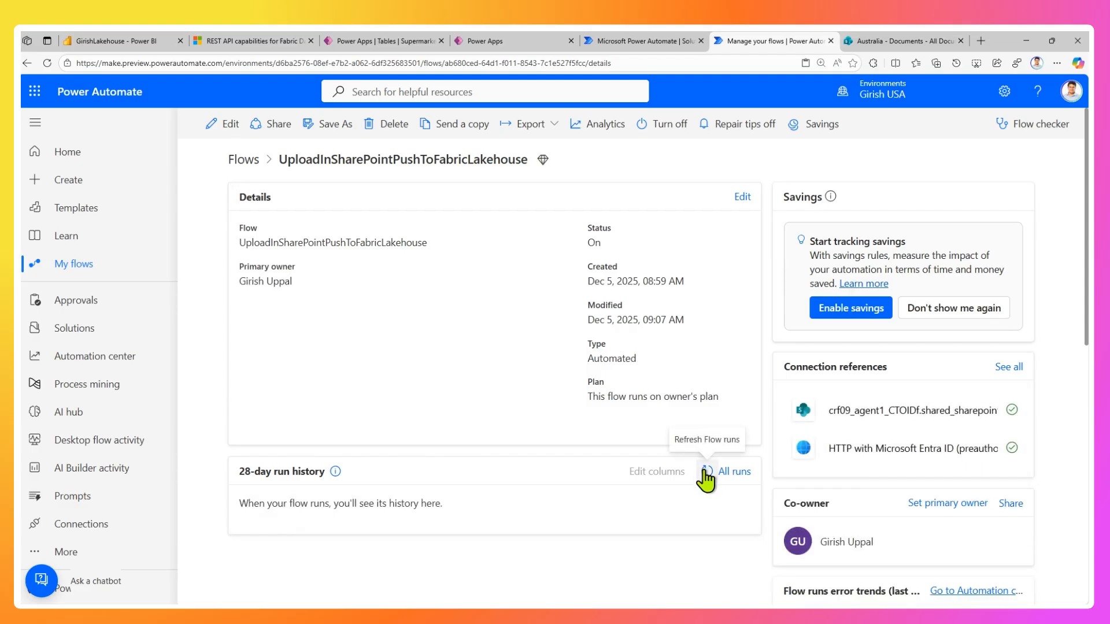
pyautogui.click(707, 471)
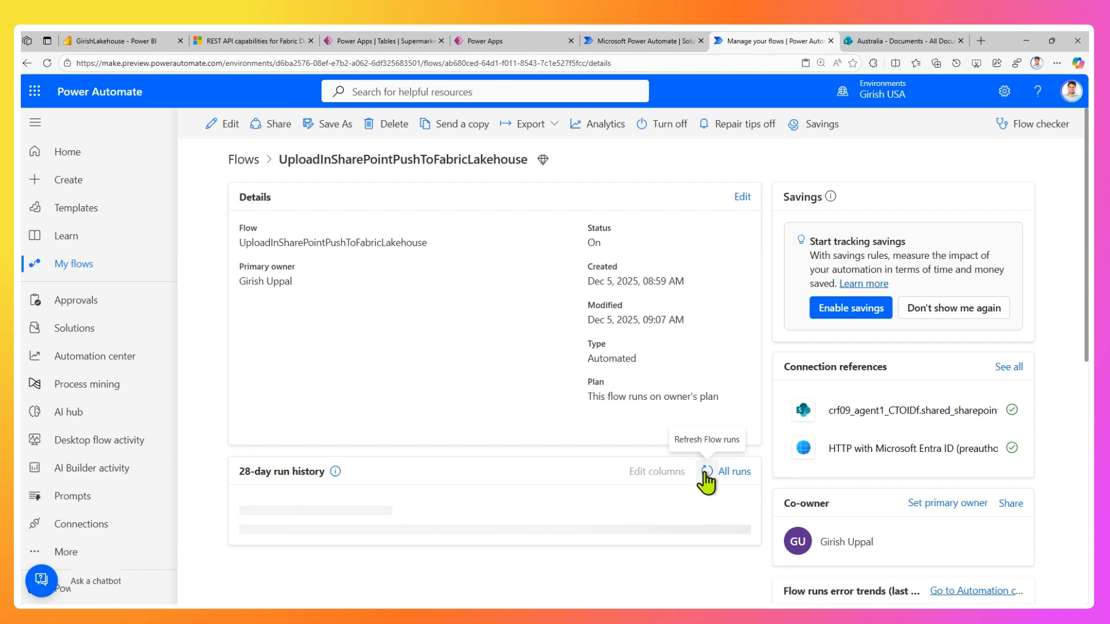
pyautogui.scroll(-2, 706, 474)
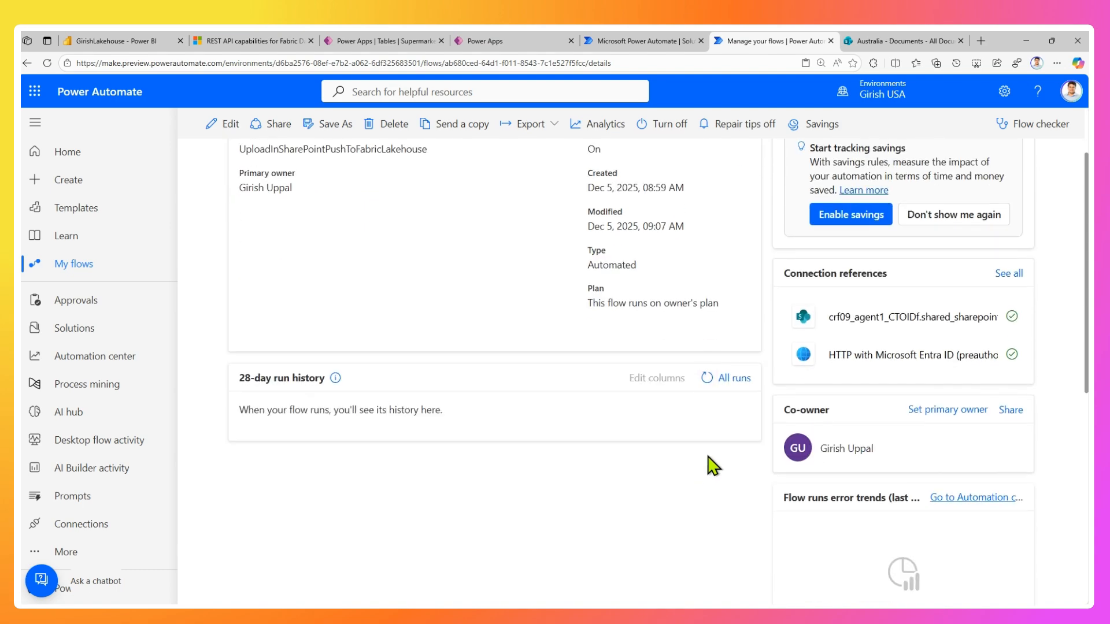
pyautogui.click(705, 379)
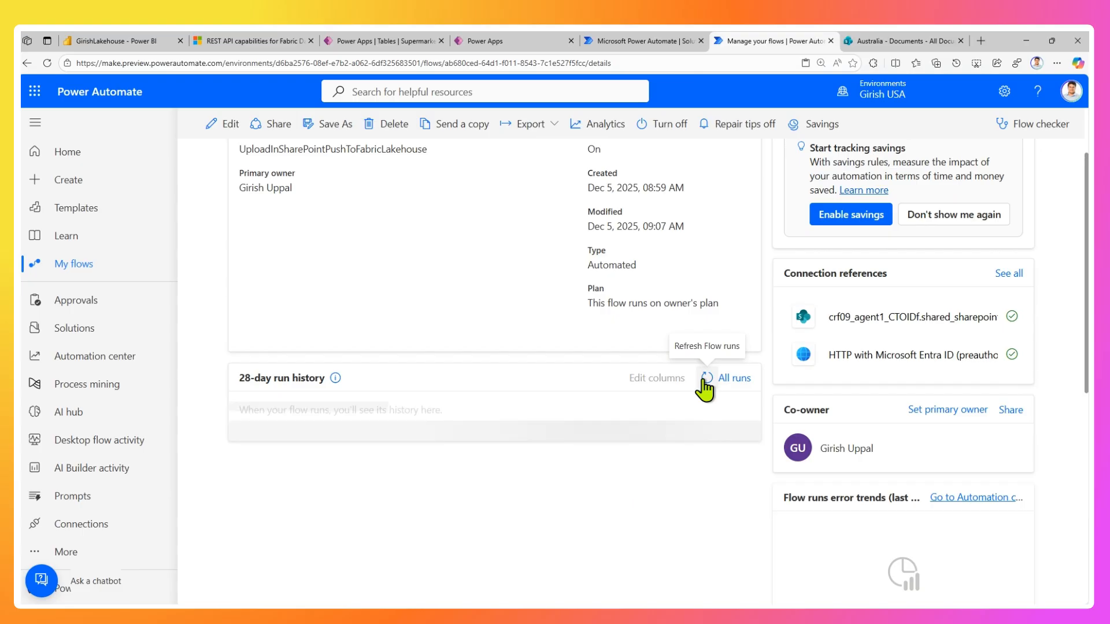
pyautogui.click(707, 379)
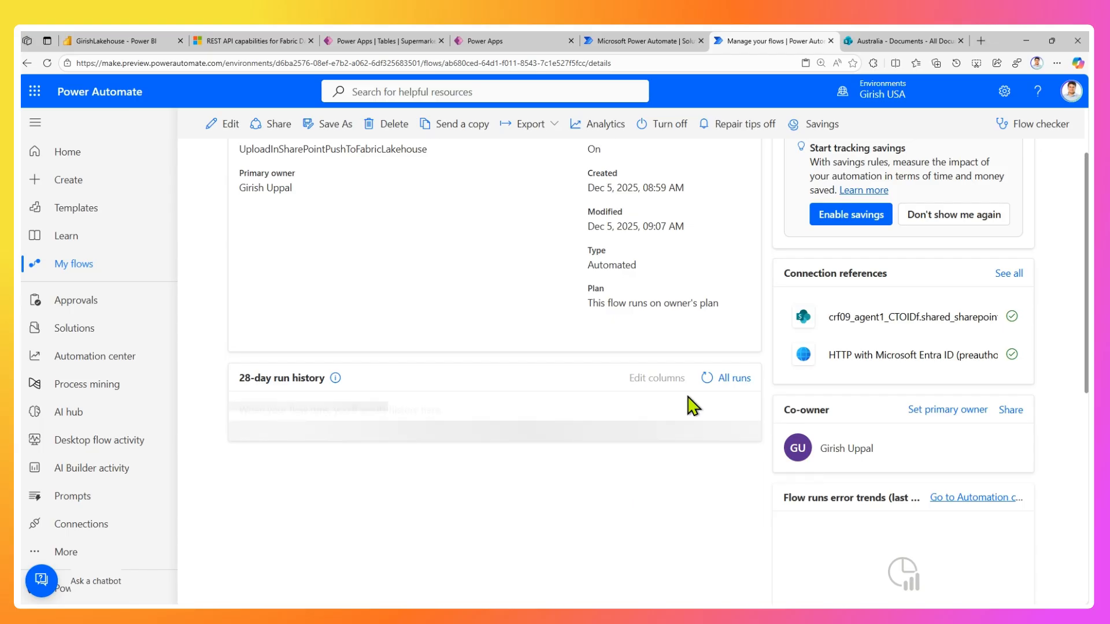
pyautogui.click(707, 379)
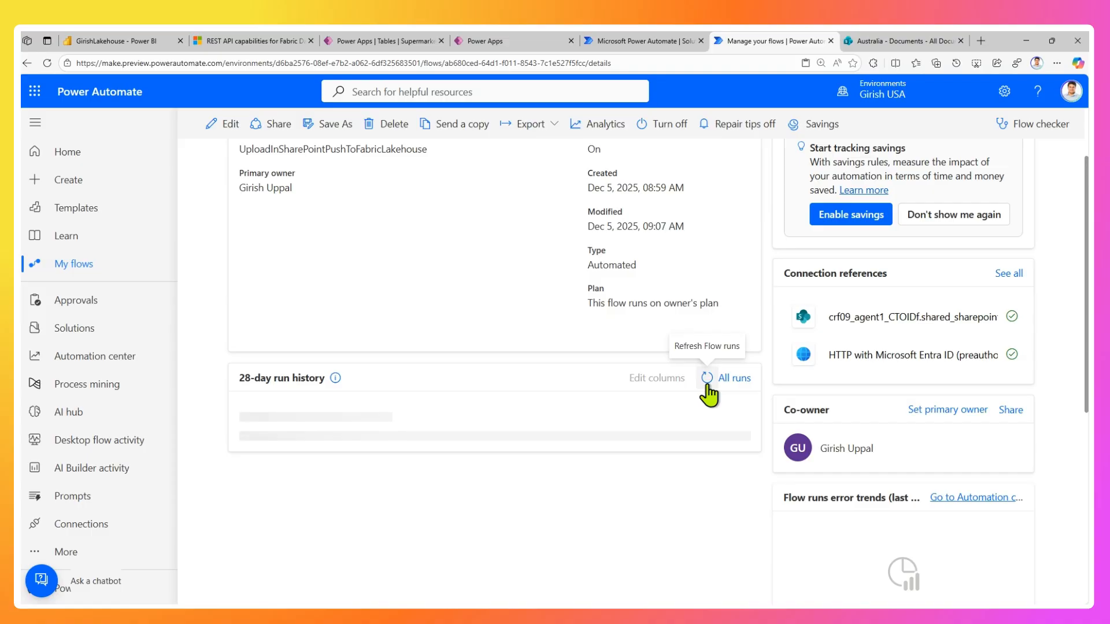
pyautogui.click(705, 385)
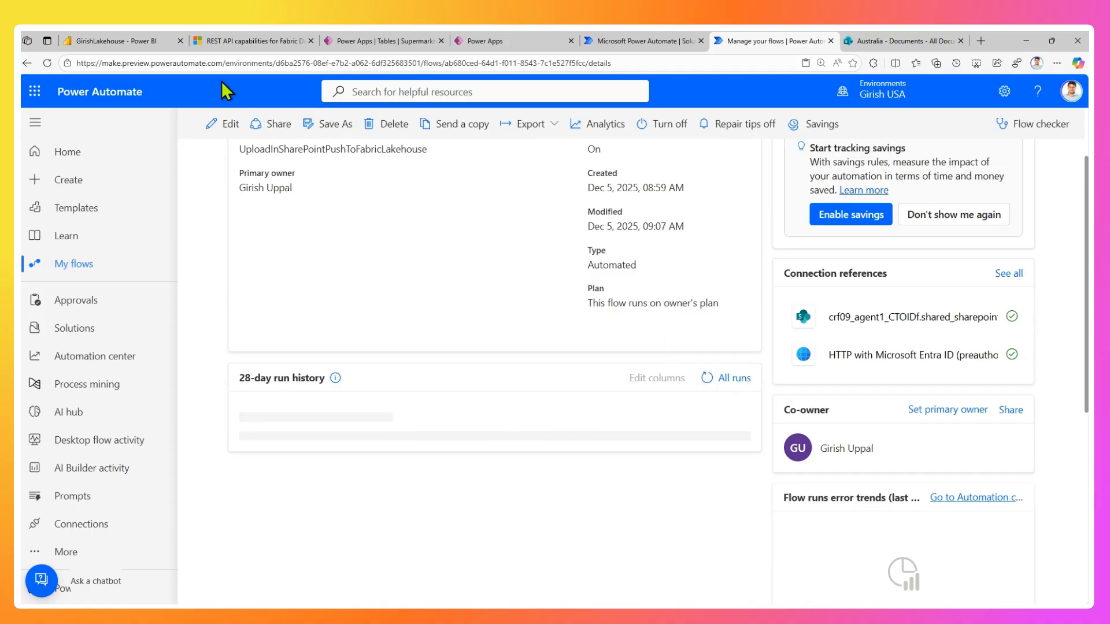
# Switch to the Power BI lakehouse and check its Files folder, reopening the lakehouse from its workspace.
pyautogui.click(119, 46)
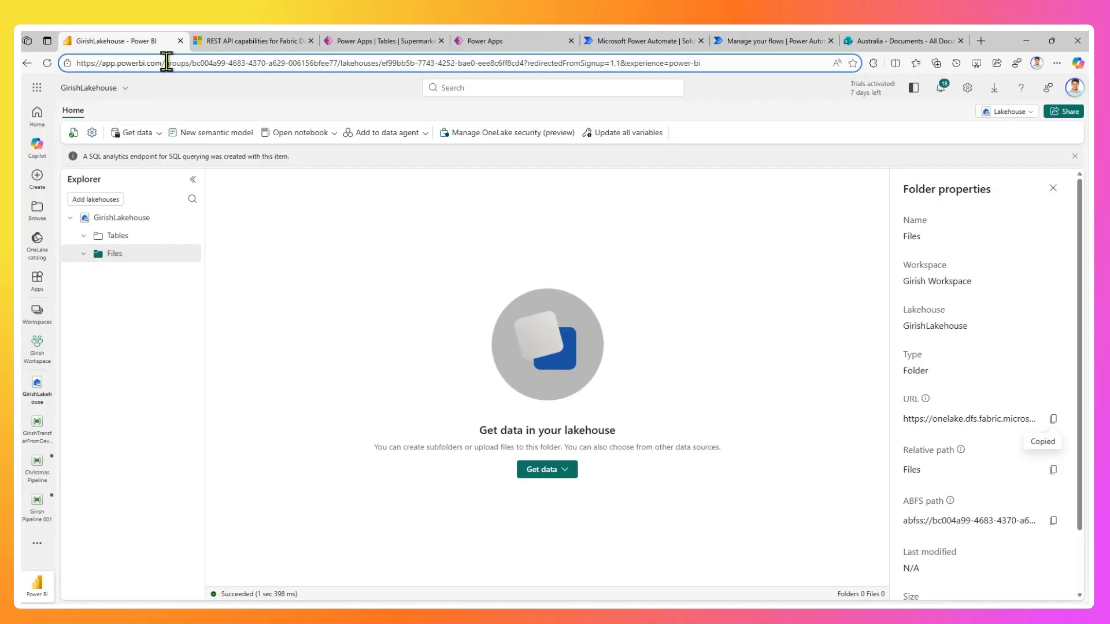
pyautogui.press('Return')
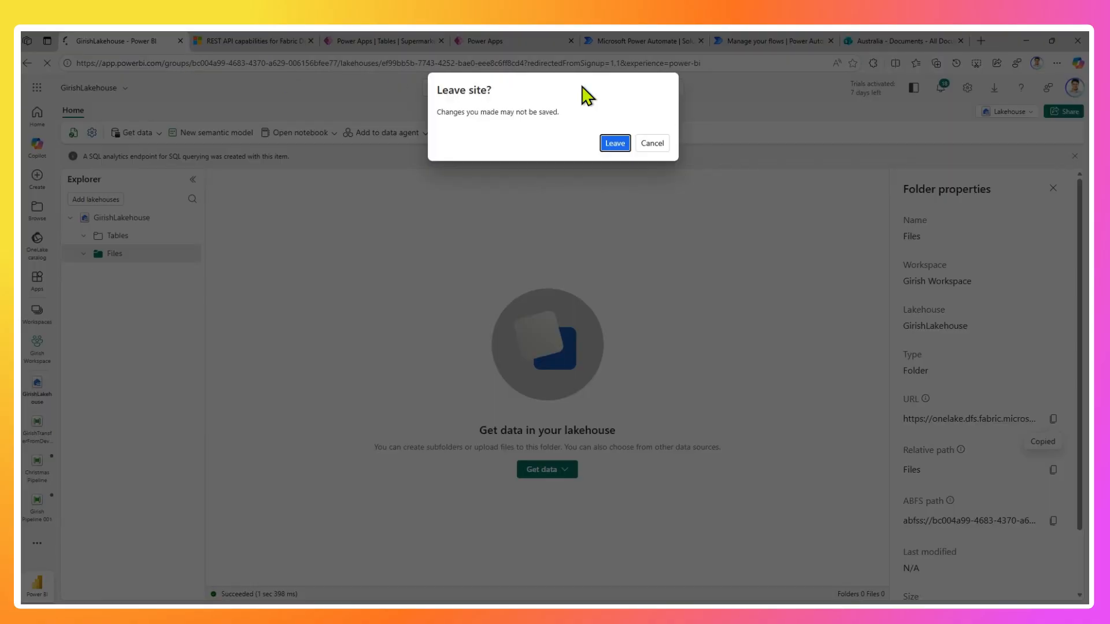
pyautogui.click(667, 143)
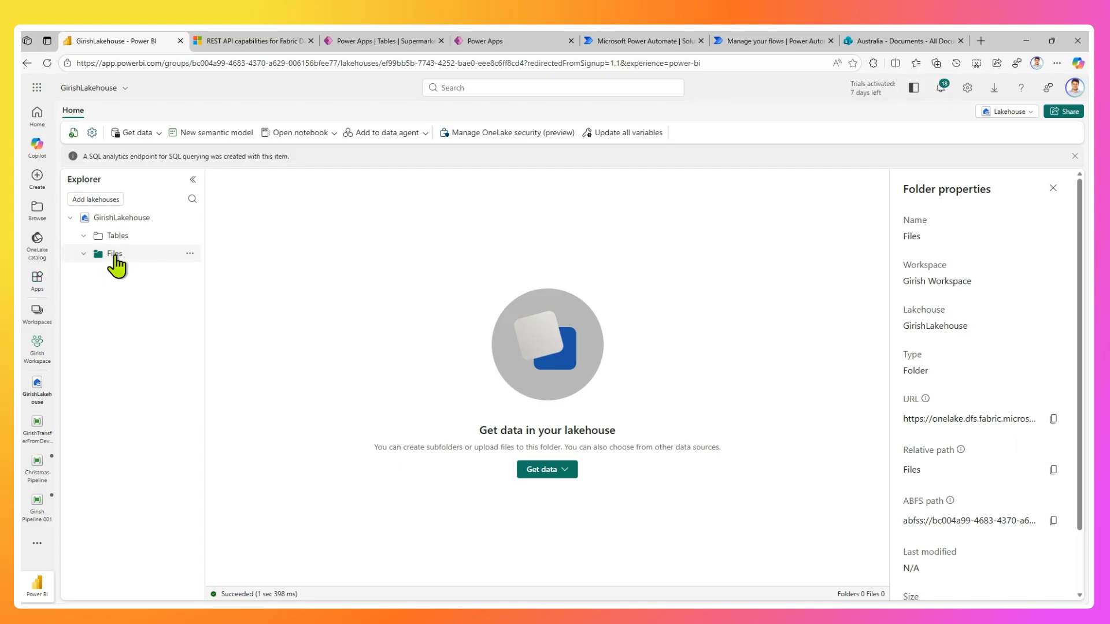
pyautogui.click(97, 245)
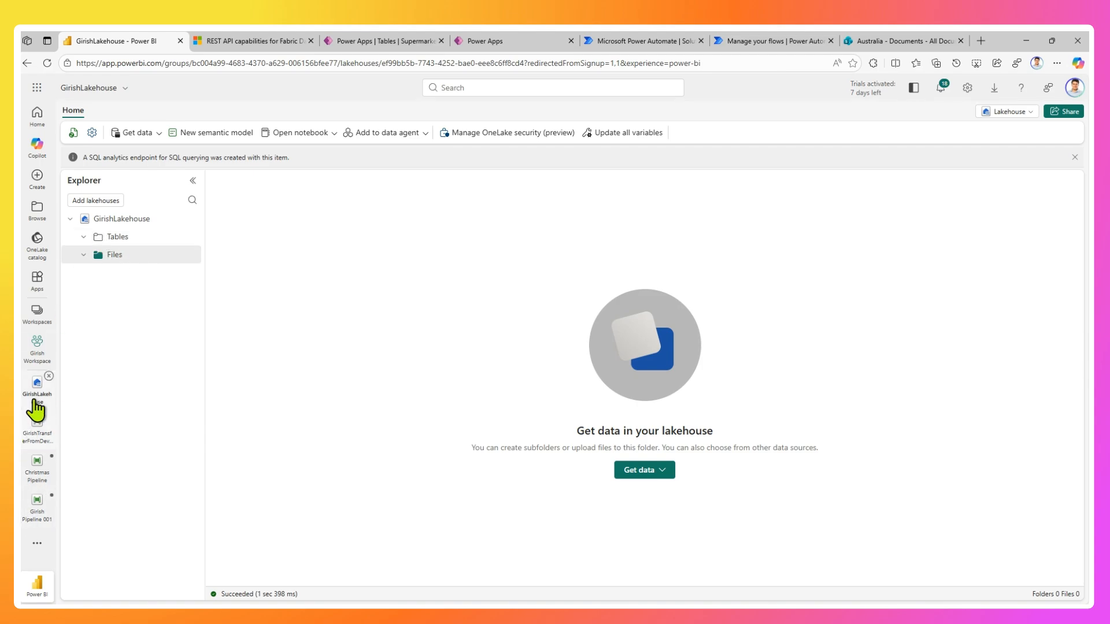
pyautogui.click(45, 350)
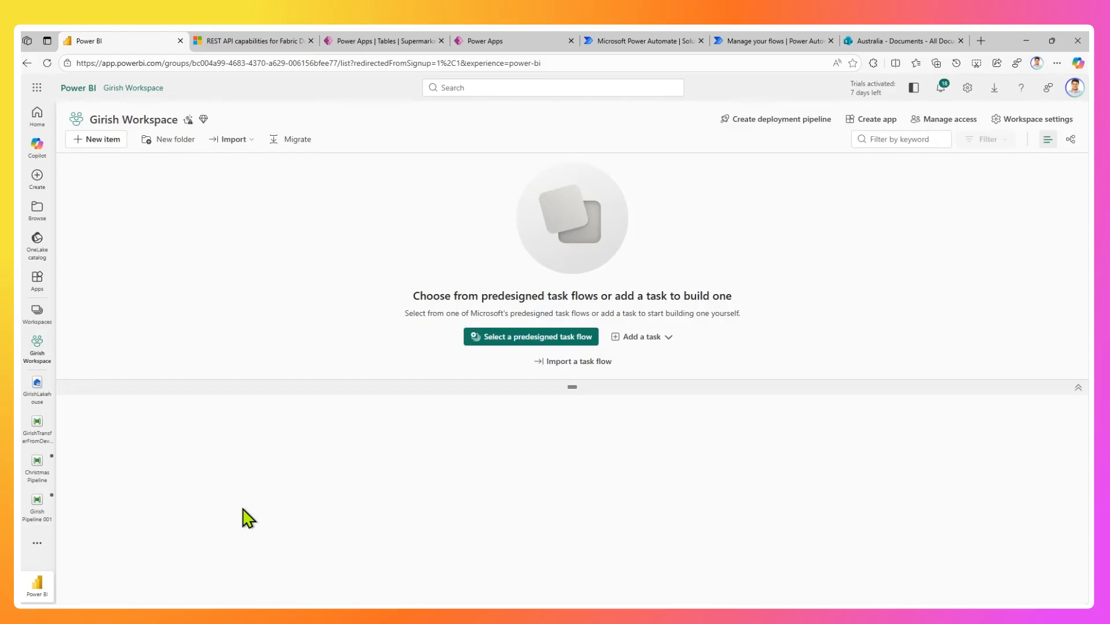
pyautogui.scroll(-1, 241, 535)
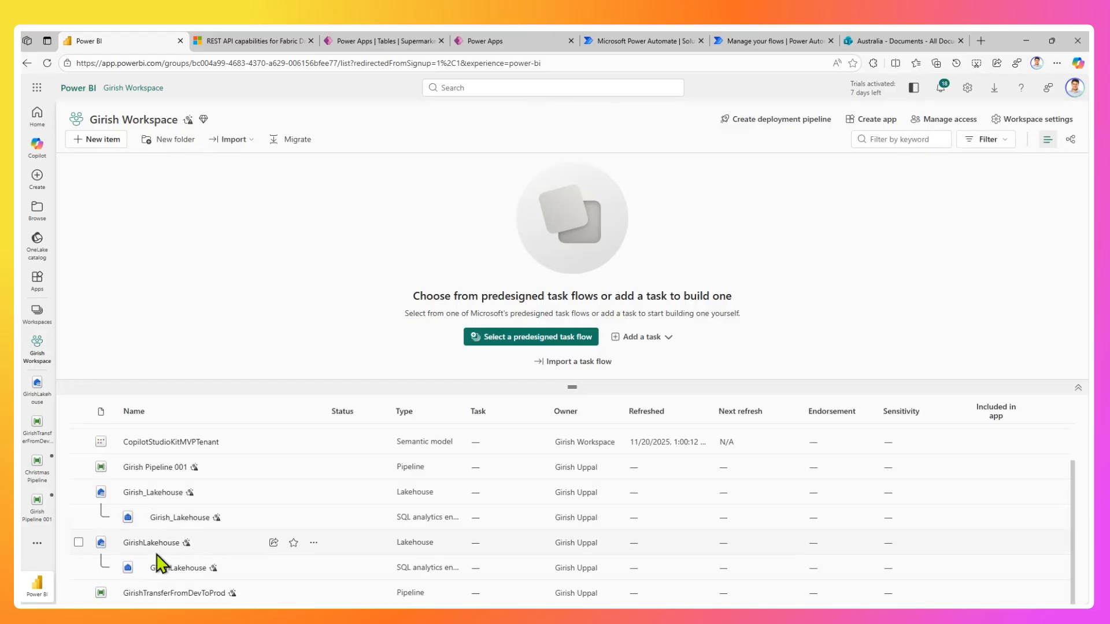
pyautogui.click(156, 543)
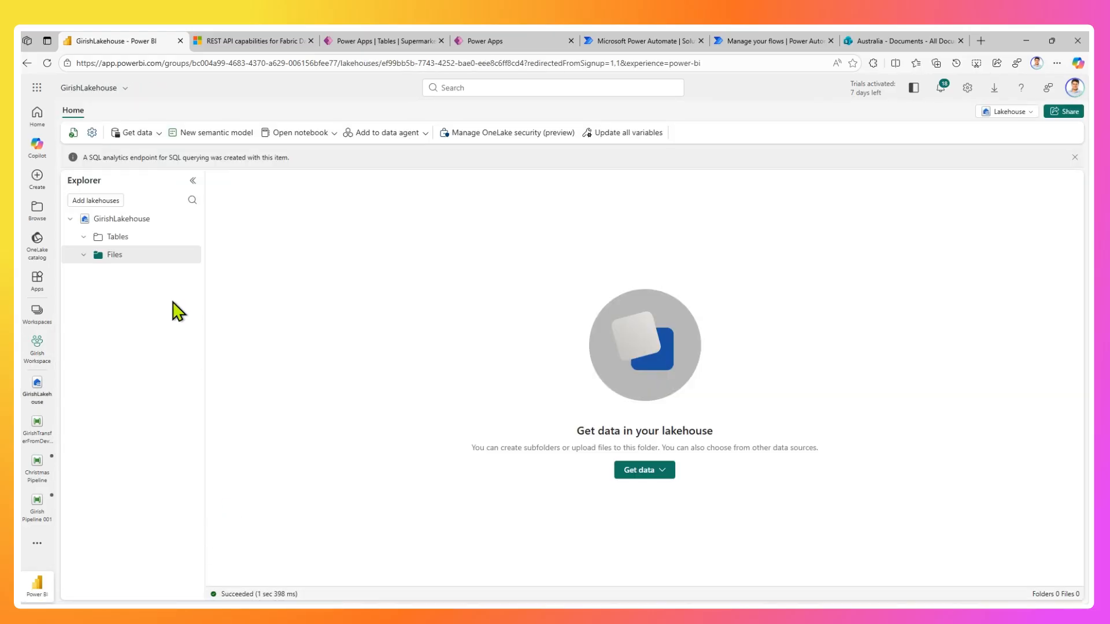
# Refresh the flow's run history in Power Automate, open the latest run, and recheck Three.txt in the SharePoint library.
pyautogui.click(655, 42)
pyautogui.click(762, 42)
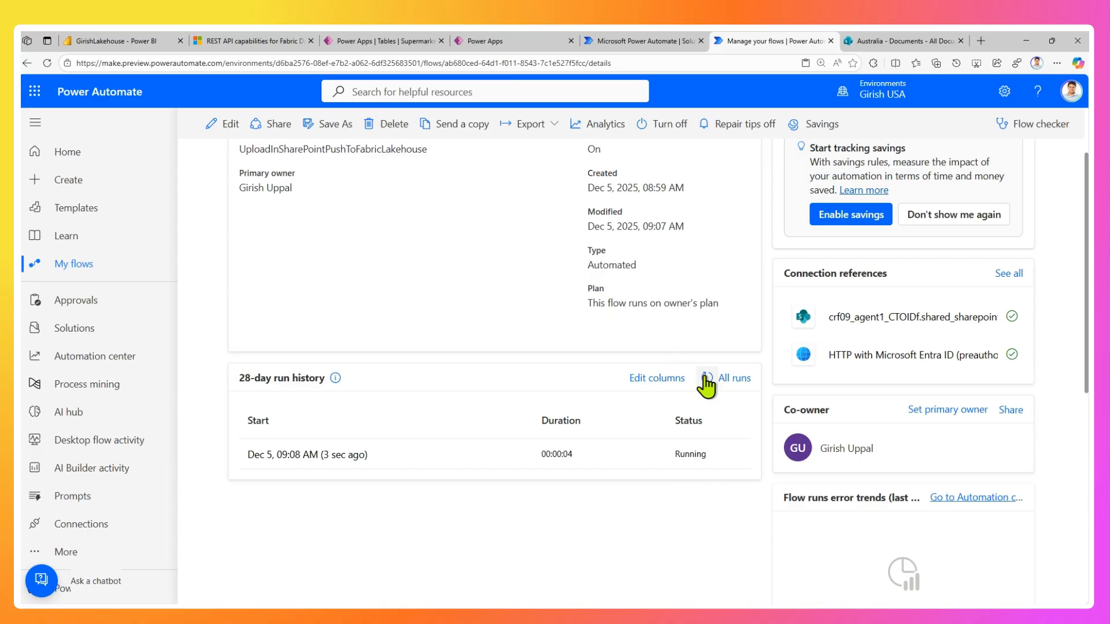
pyautogui.click(705, 379)
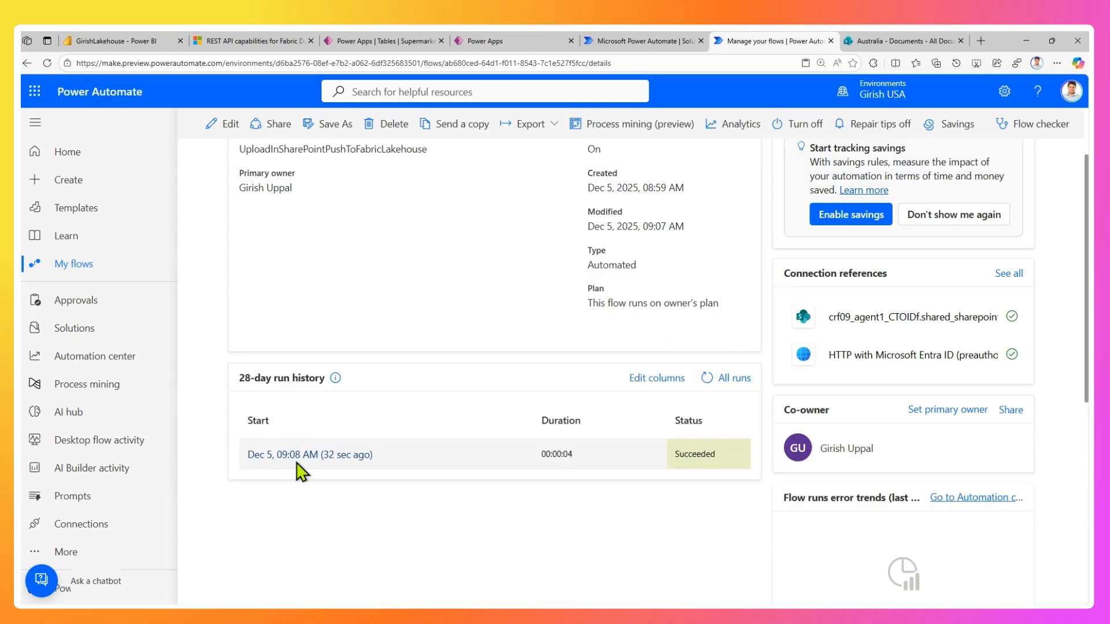
pyautogui.click(296, 459)
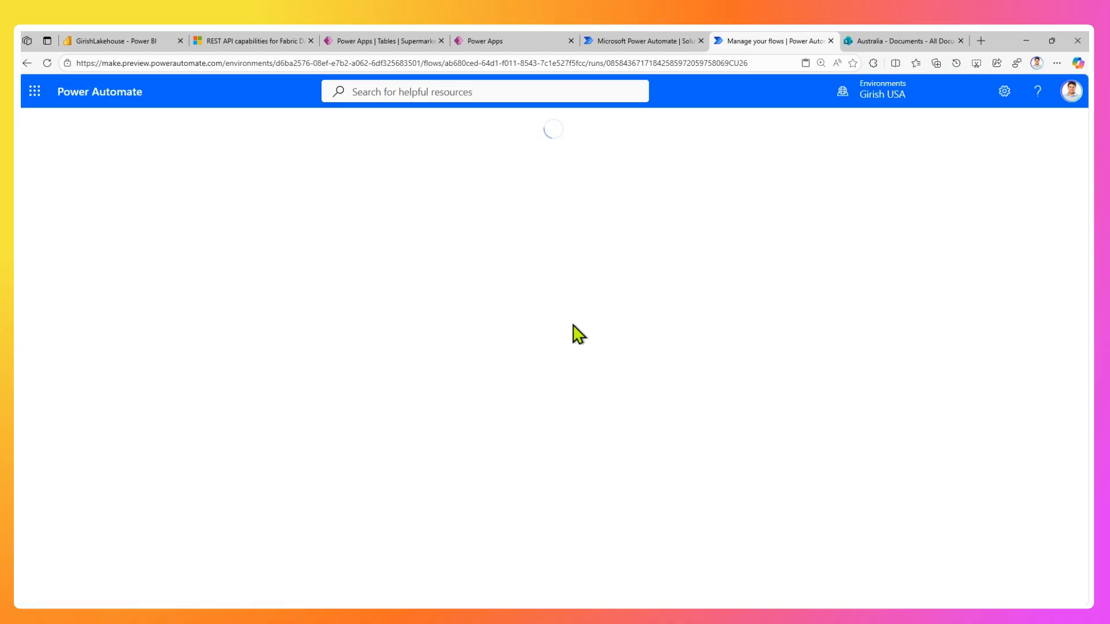
pyautogui.click(913, 41)
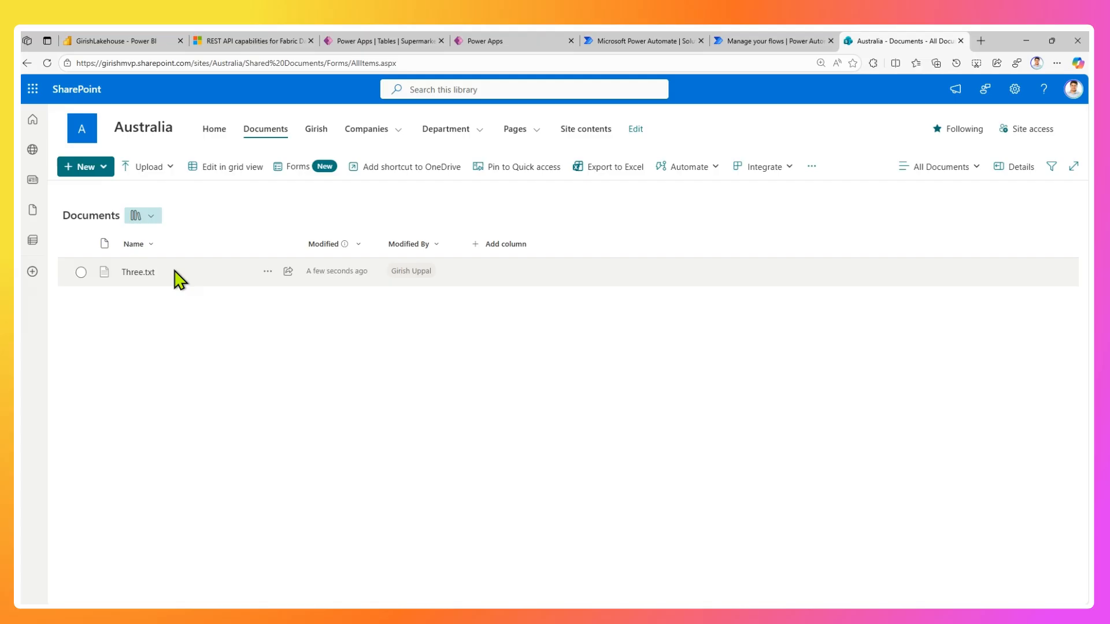
pyautogui.click(781, 42)
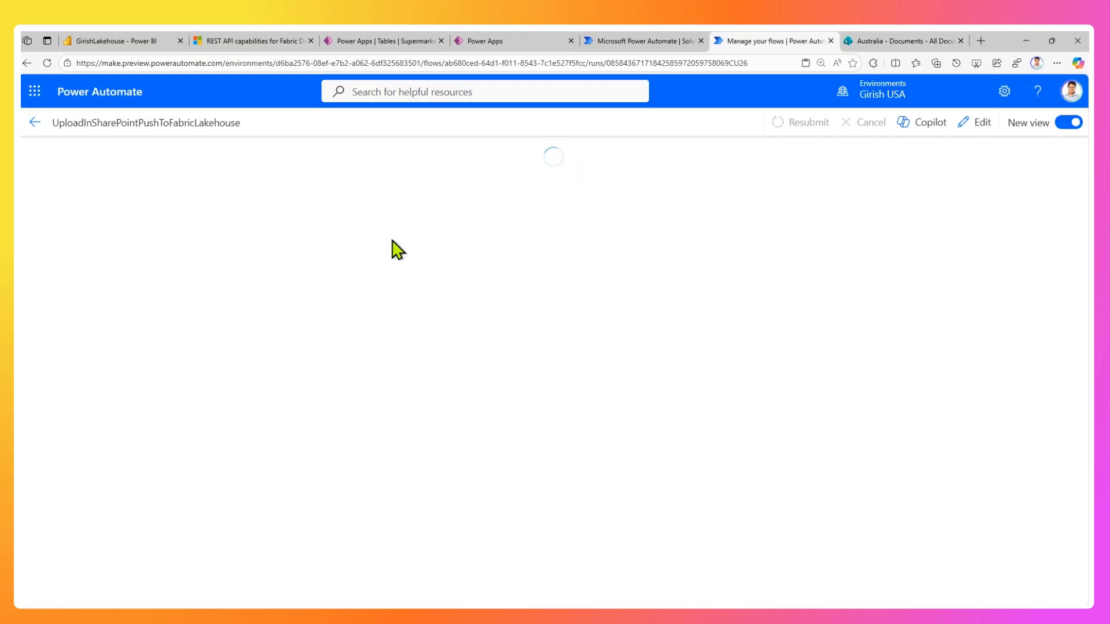
# Reload the lakehouse page, view the contents of Three.txt in the Files folder, and return to the Power Automate flow run.
pyautogui.click(110, 42)
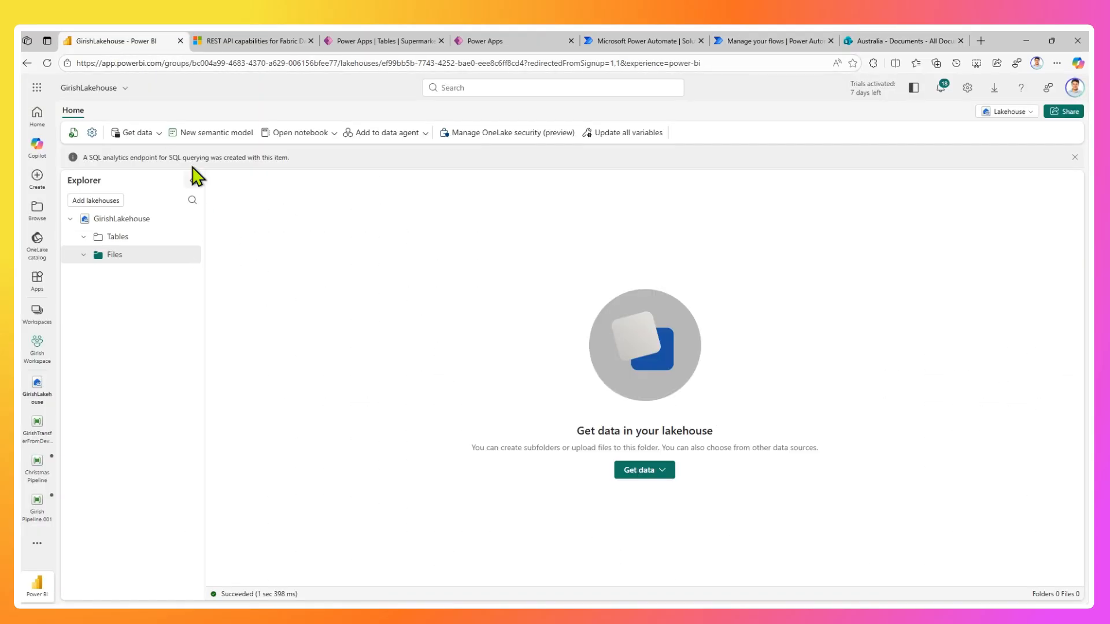
pyautogui.click(230, 64)
pyautogui.press('Return')
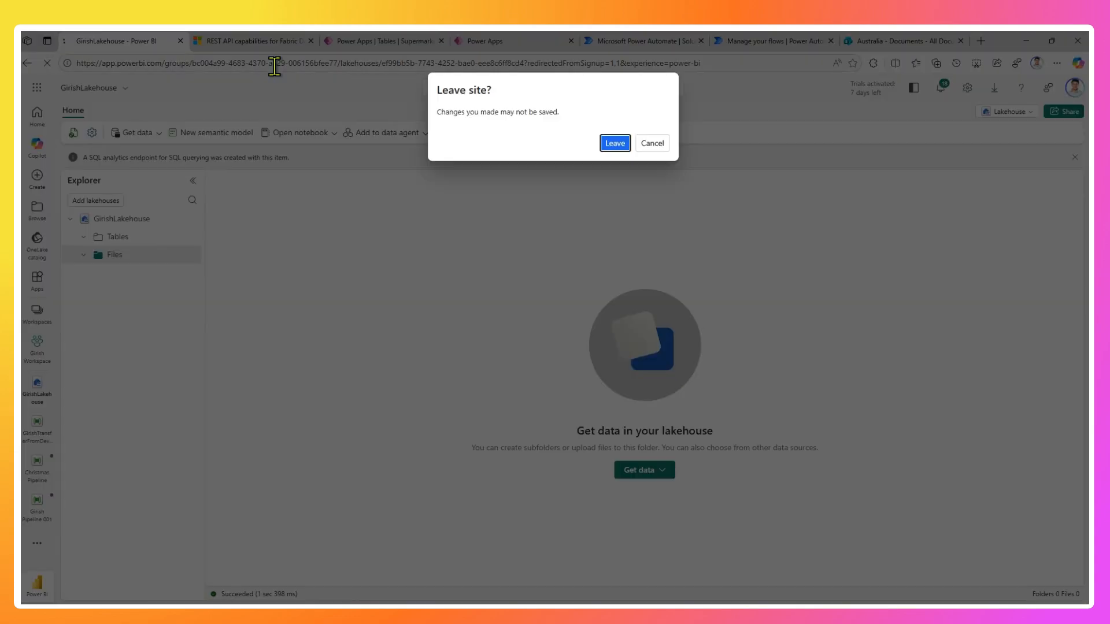
pyautogui.click(613, 145)
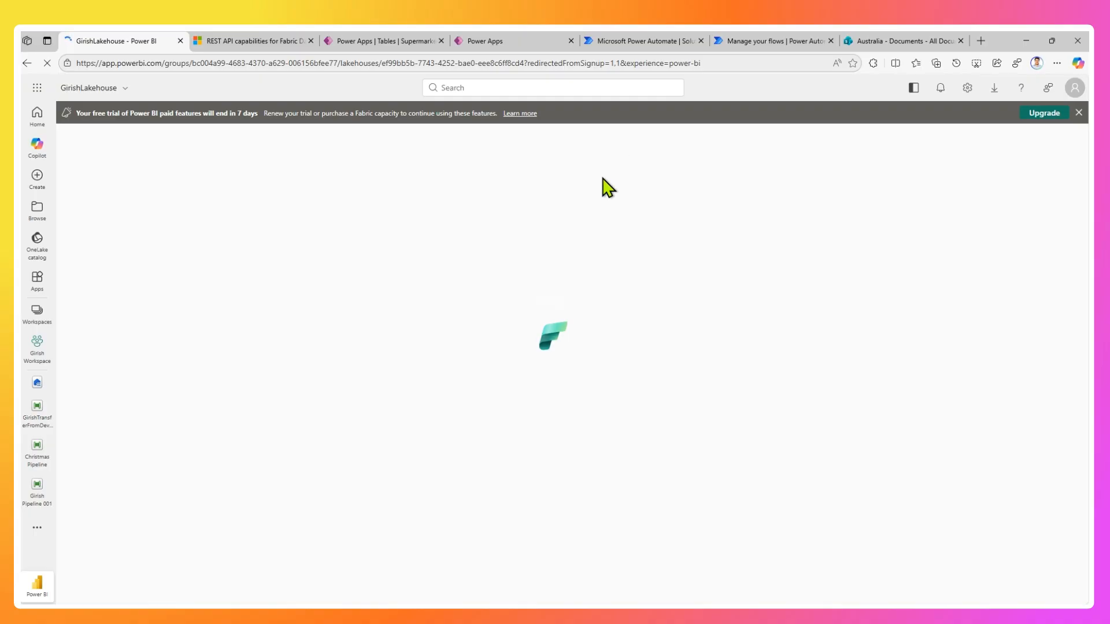
pyautogui.click(1079, 113)
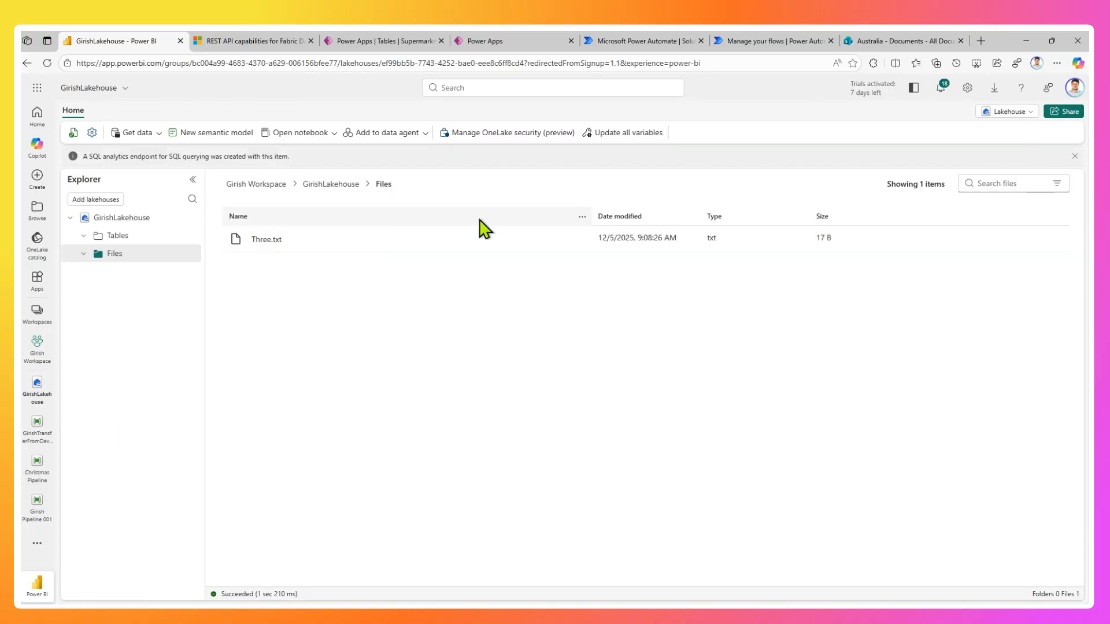
pyautogui.click(261, 240)
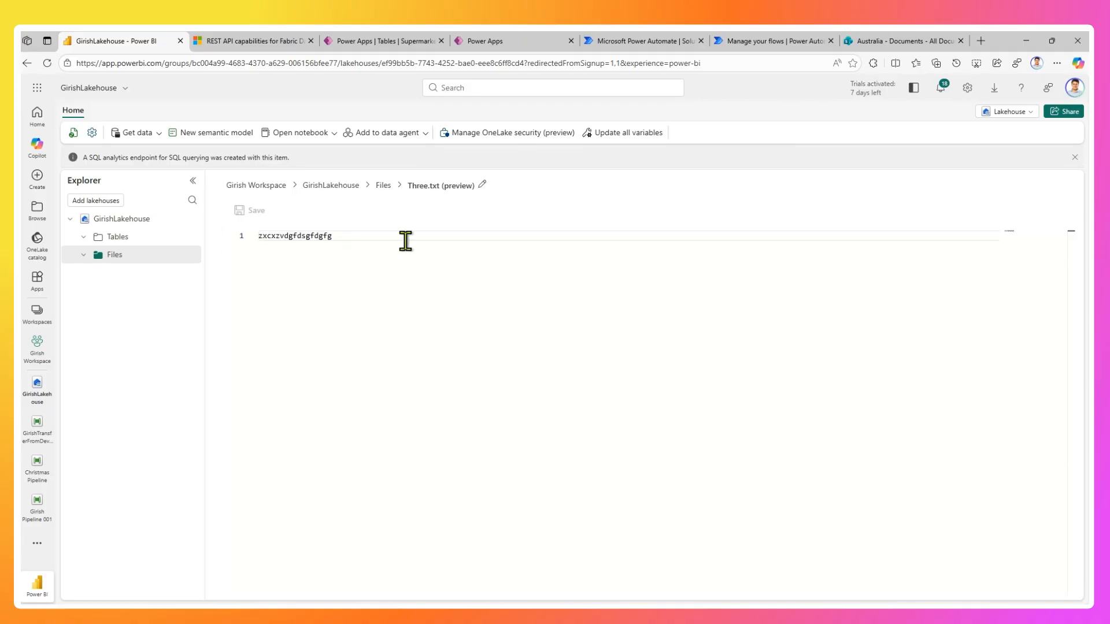
pyautogui.click(788, 44)
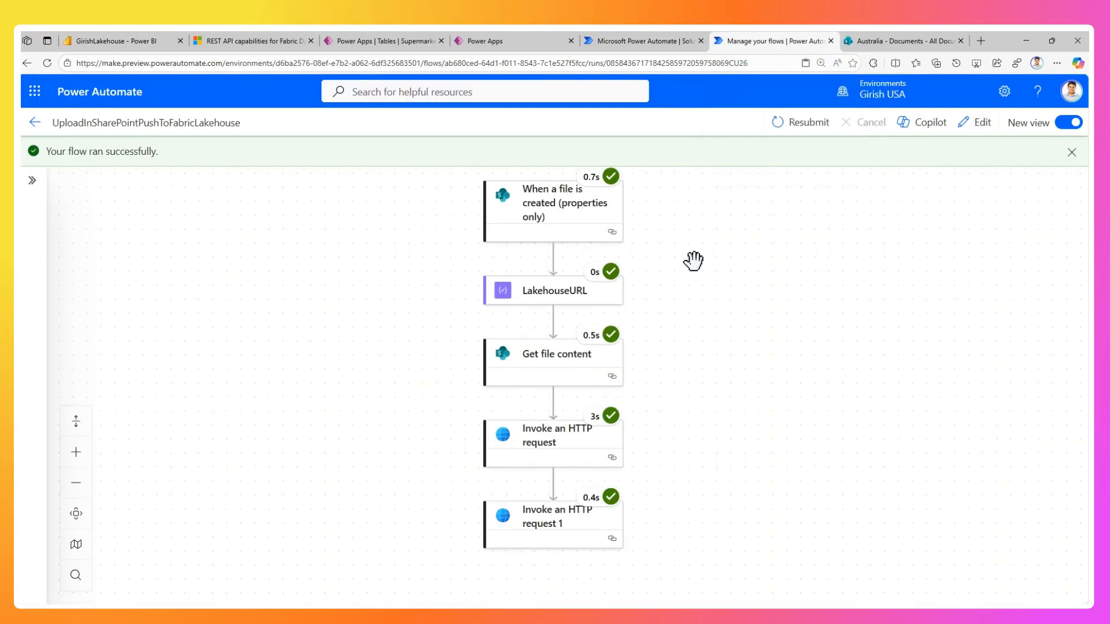
pyautogui.moveTo(474, 181)
pyautogui.mouseDown()
pyautogui.moveTo(520, 218)
pyautogui.moveTo(658, 254)
pyautogui.mouseUp()
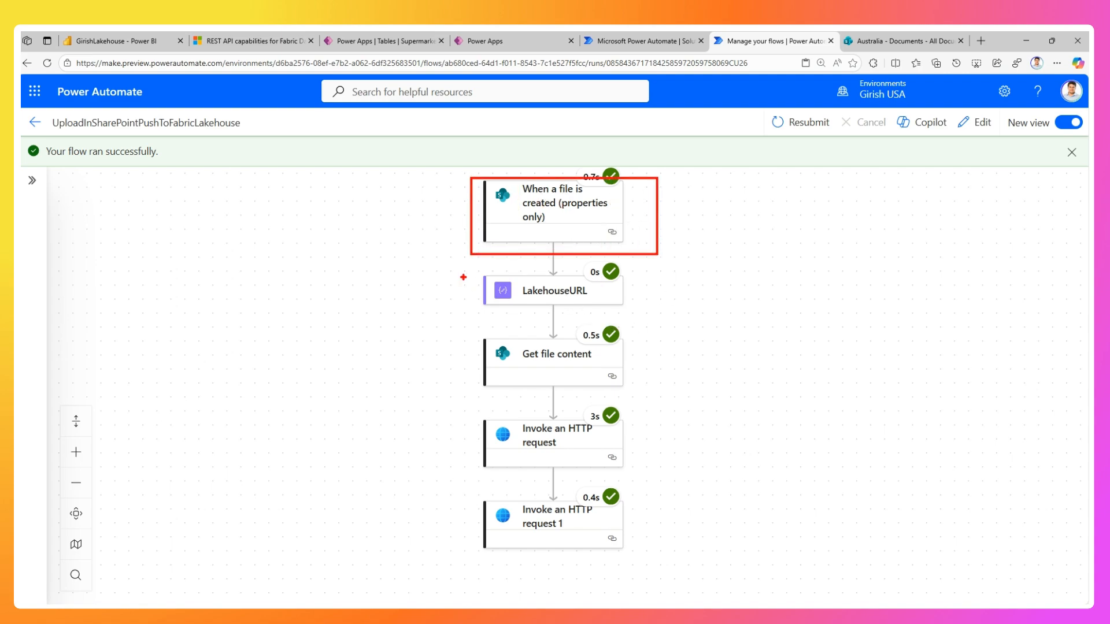
pyautogui.moveTo(461, 269); pyautogui.dragTo(655, 314)
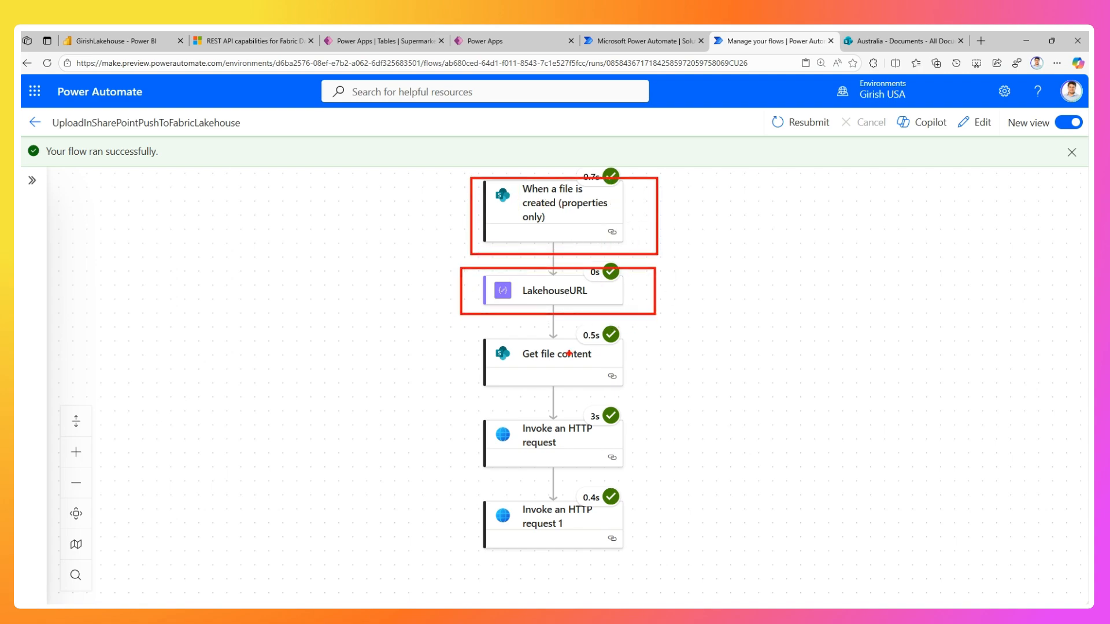
pyautogui.moveTo(465, 330); pyautogui.dragTo(663, 402)
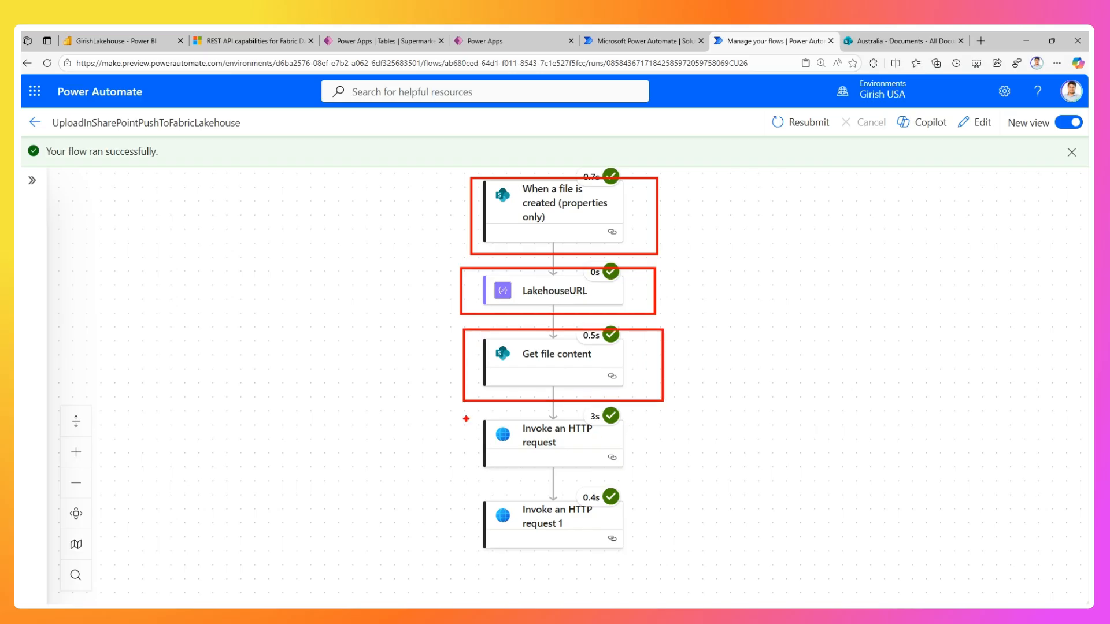
pyautogui.moveTo(464, 413)
pyautogui.mouseDown()
pyautogui.moveTo(586, 483)
pyautogui.moveTo(621, 479)
pyautogui.mouseUp()
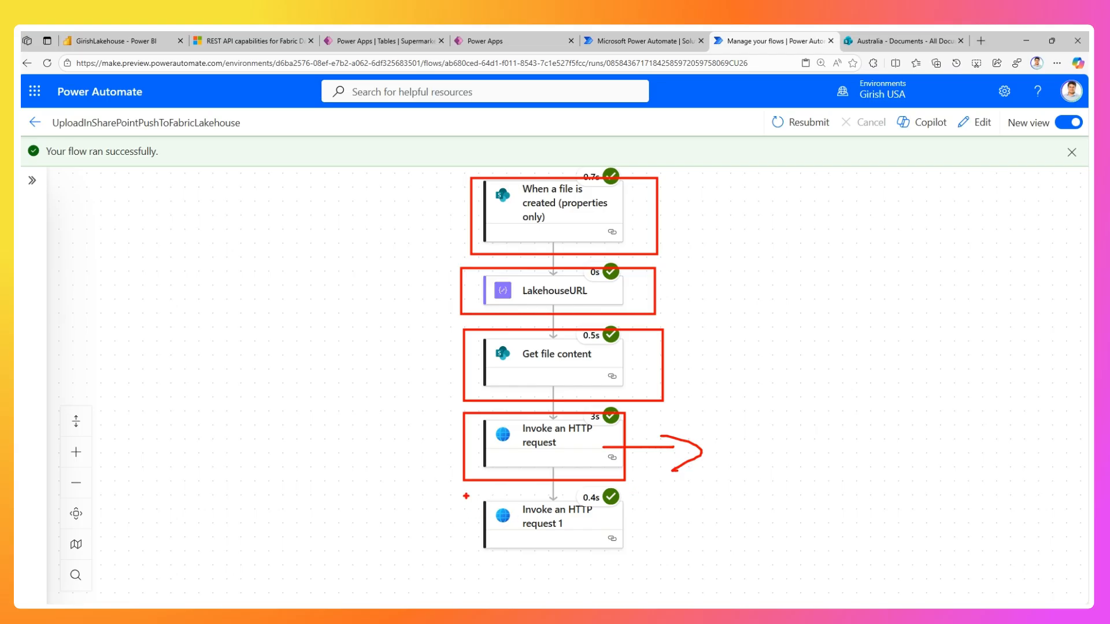
pyautogui.moveTo(469, 507); pyautogui.dragTo(653, 556)
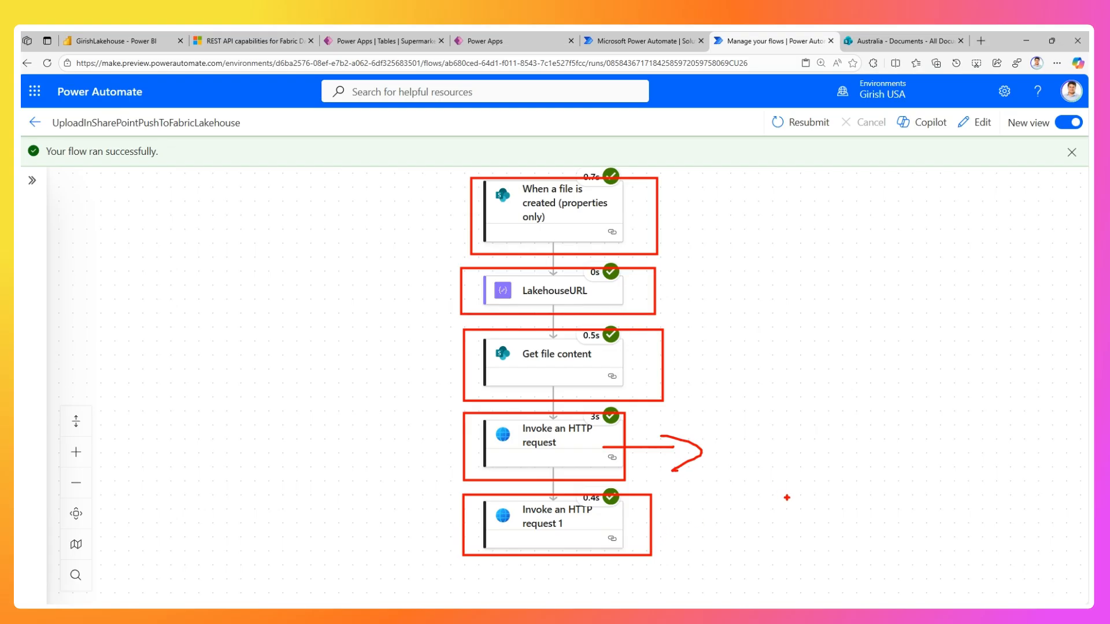
pyautogui.press('Escape')
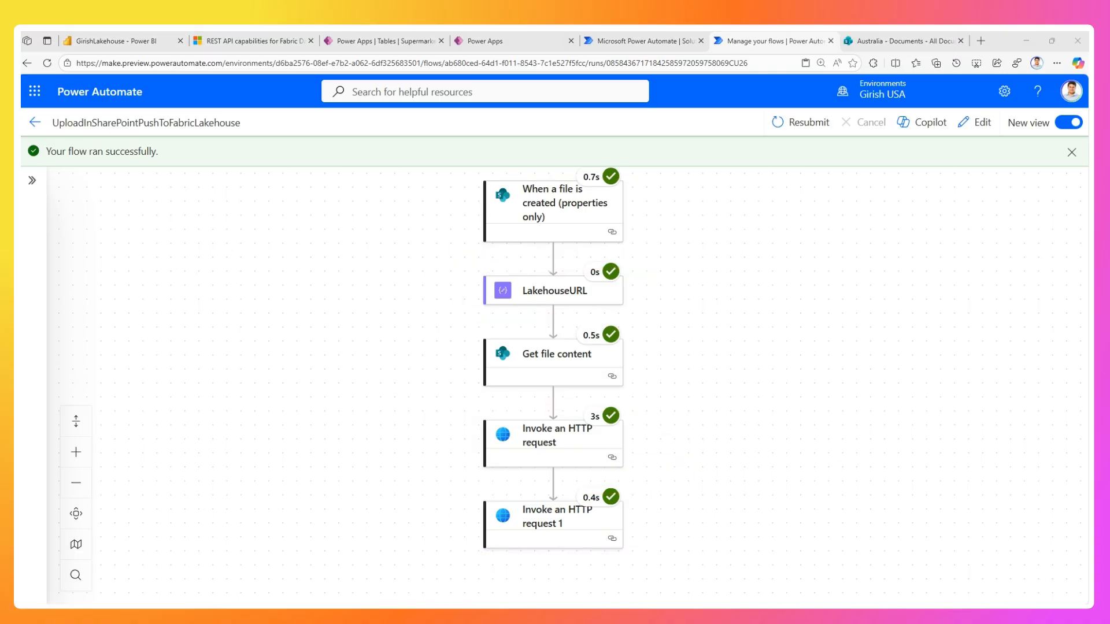